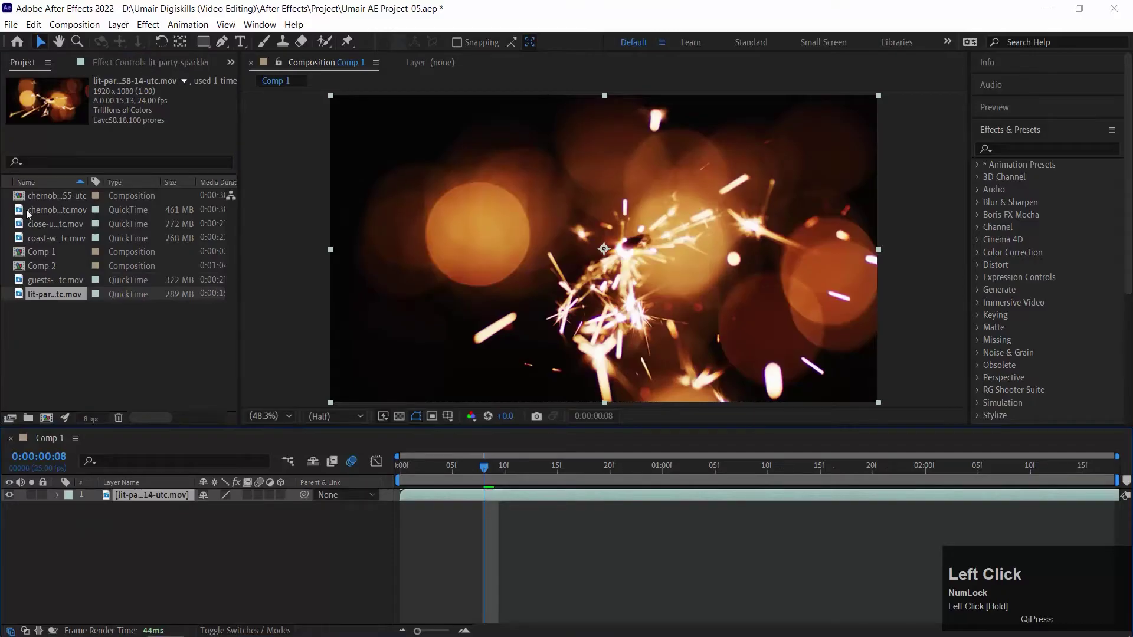
- Add the chernobyl, close-up and coast waves clips to Comp 1 beneath the sparkler layer, in that order
click(18, 212)
drag(19, 215, 75, 537)
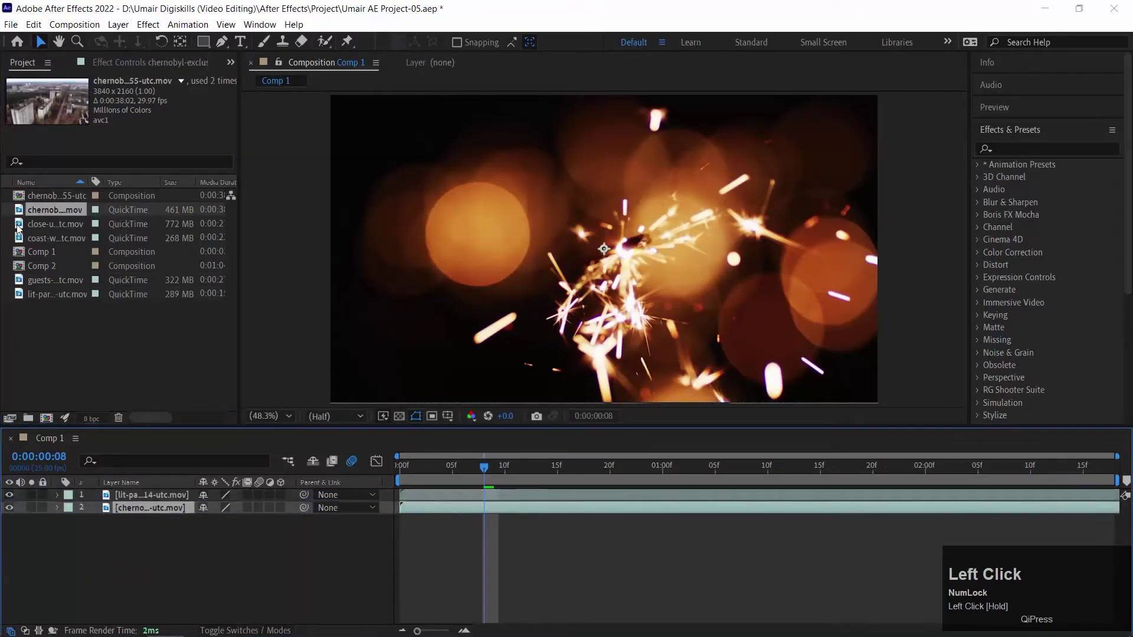
drag(18, 227, 73, 533)
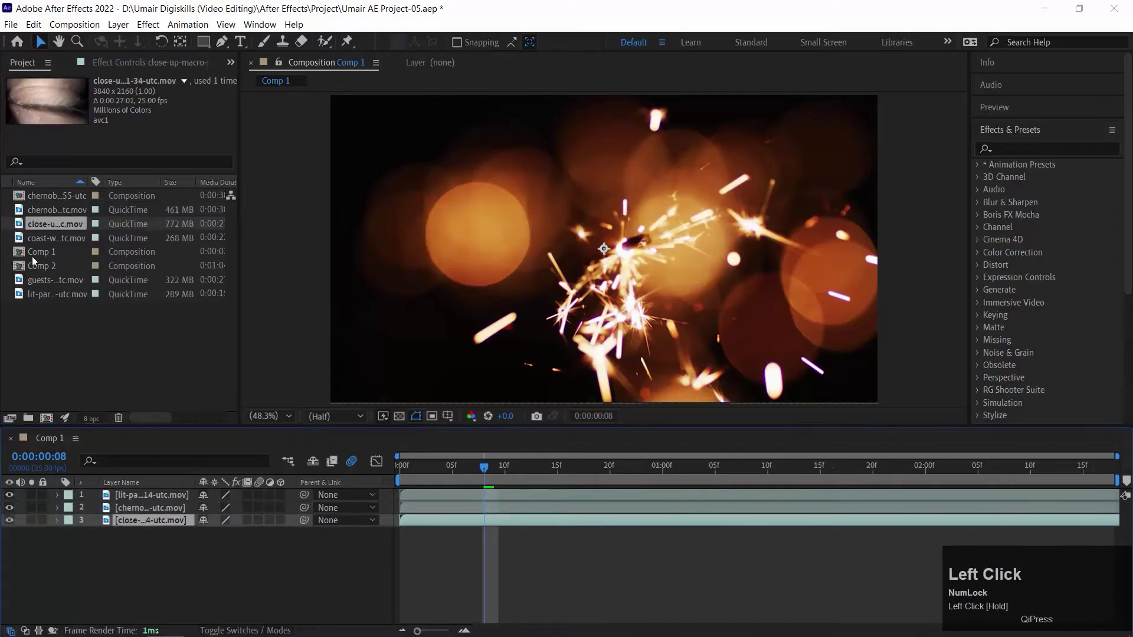
drag(27, 238, 52, 540)
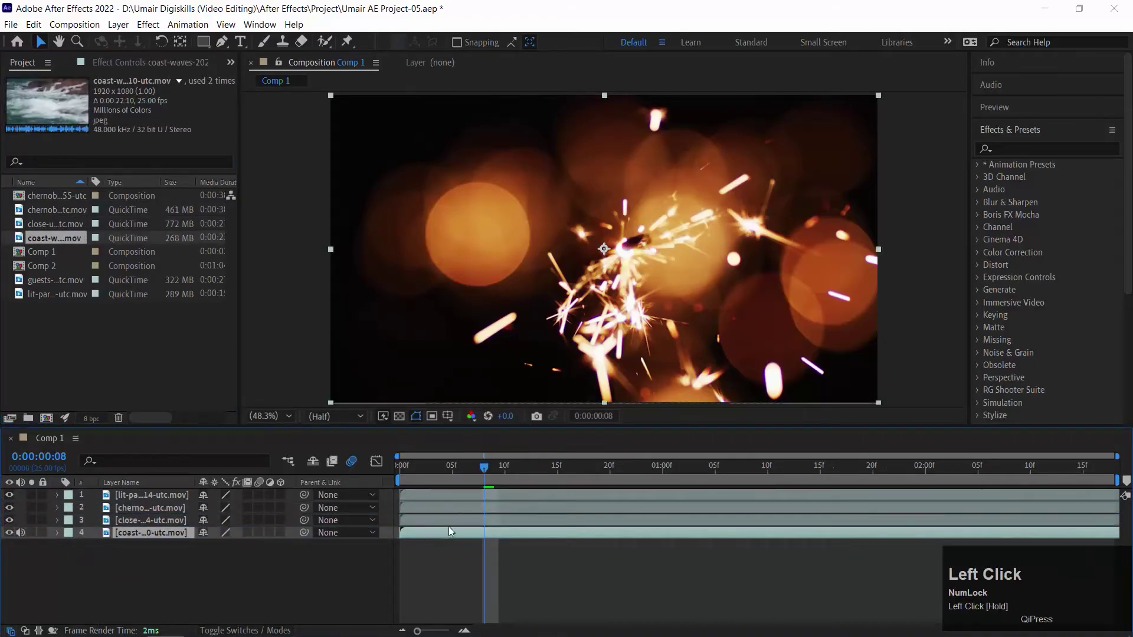
- At 0:00:00:03, scale the sparkler clip to 44% and place it in the upper-left part of the frame
drag(479, 470, 426, 464)
click(154, 500)
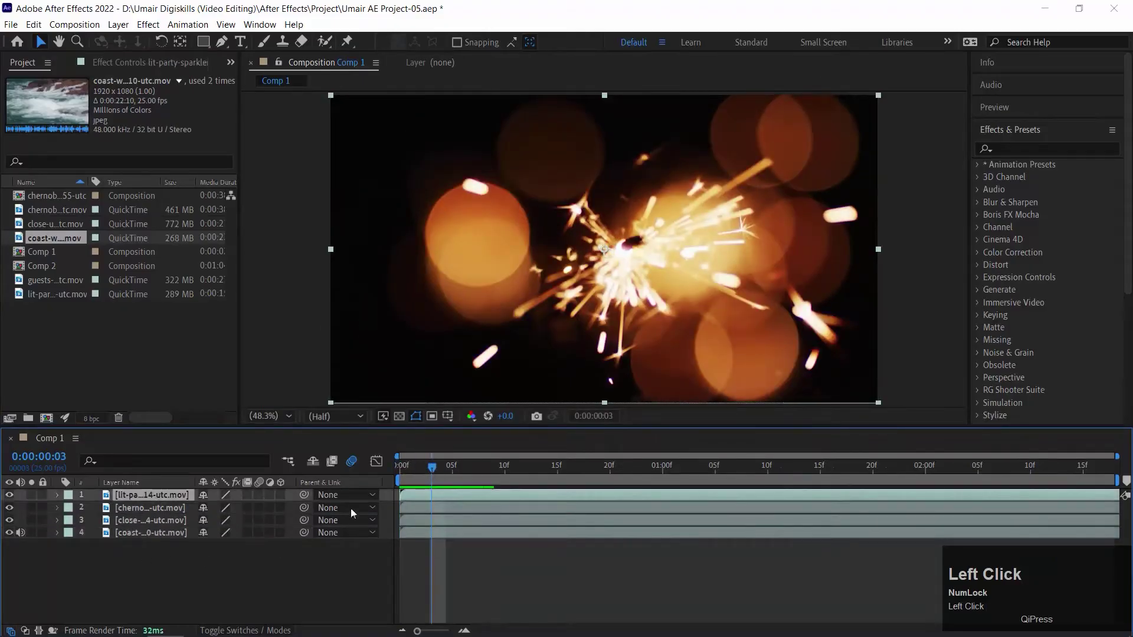
key(s)
drag(223, 509, 181, 509)
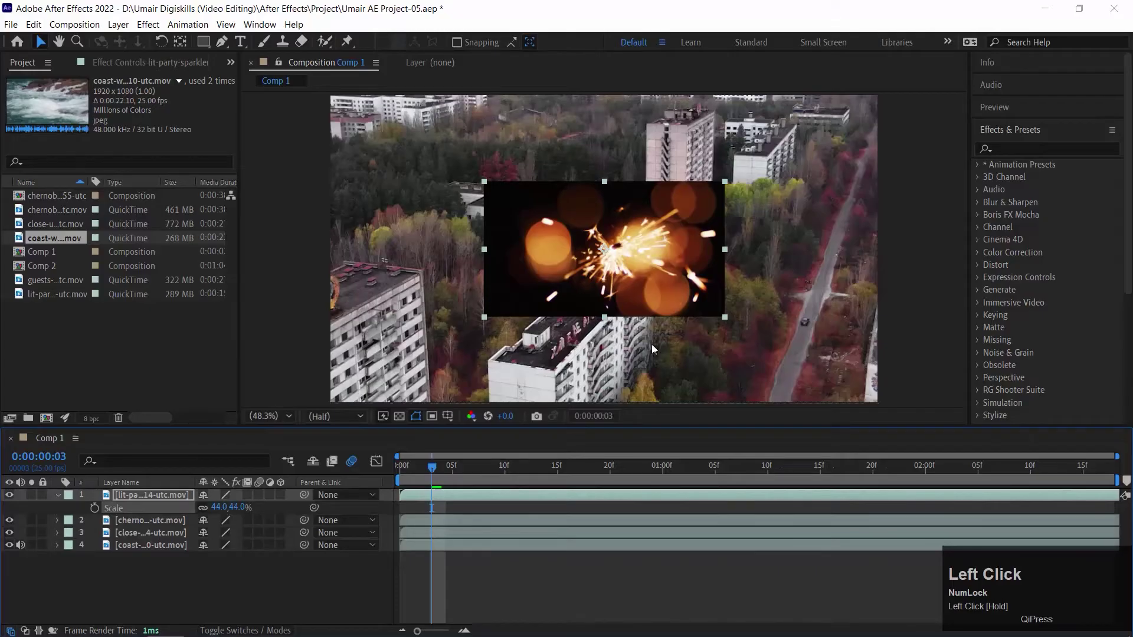
drag(622, 278, 485, 220)
- Send the chernobyl layer to the bottom of the stack and shrink the close-up clip to 25% in the frame's lower-right area
click(147, 519)
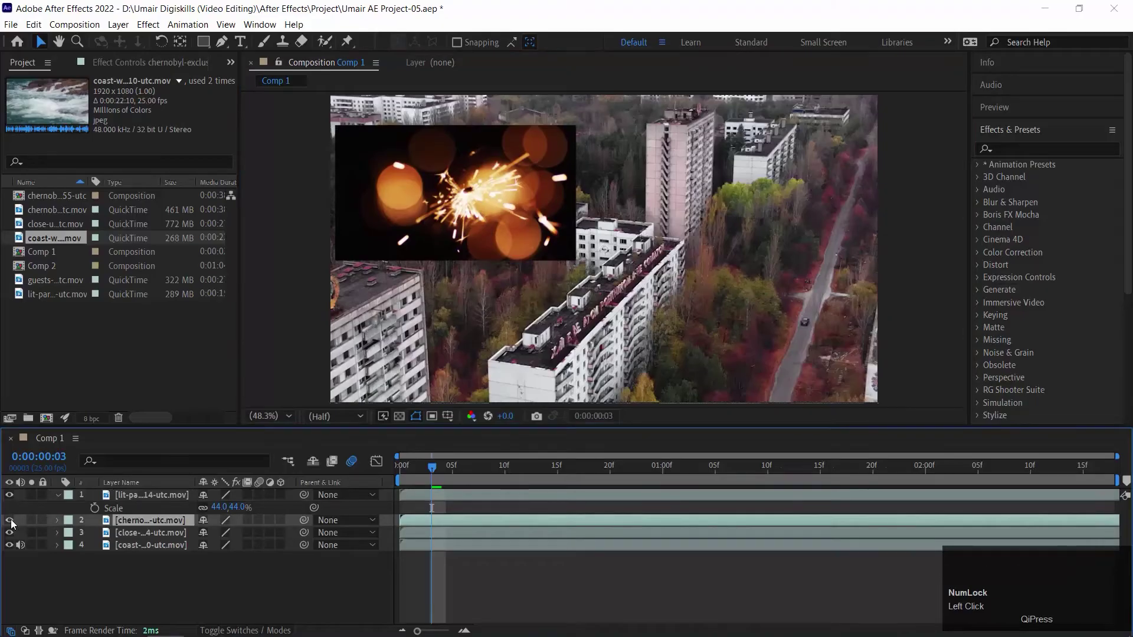
drag(109, 527, 111, 560)
click(129, 519)
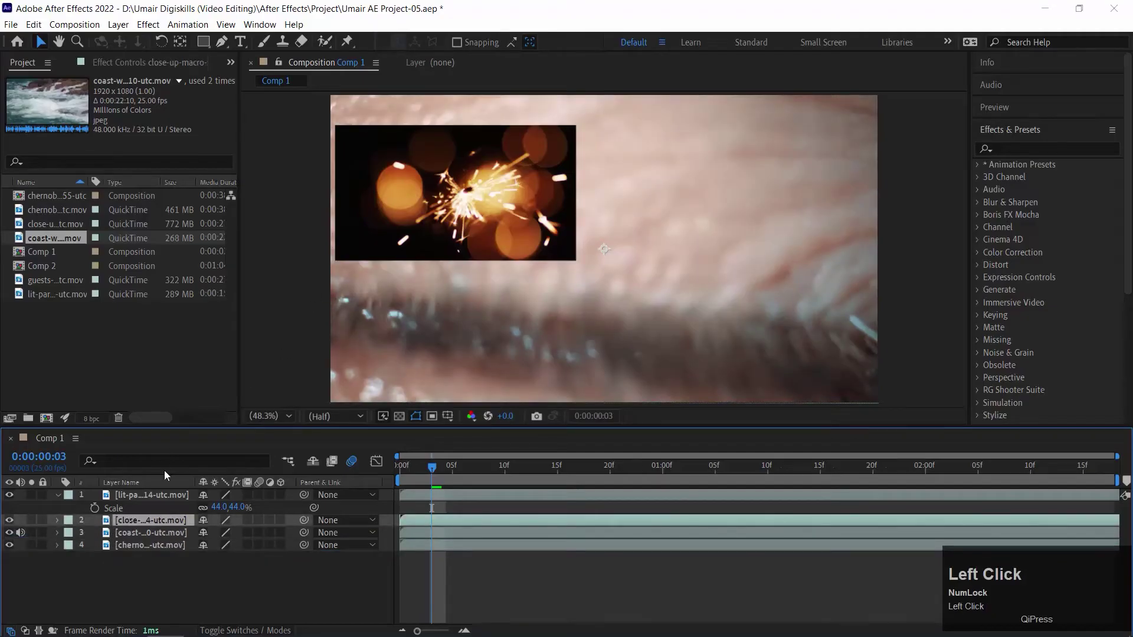
key(s)
drag(219, 533, 177, 533)
drag(669, 297, 799, 357)
- Delete the chernobyl layer from Comp 1, keeping the coast waves clip as the background
click(150, 547)
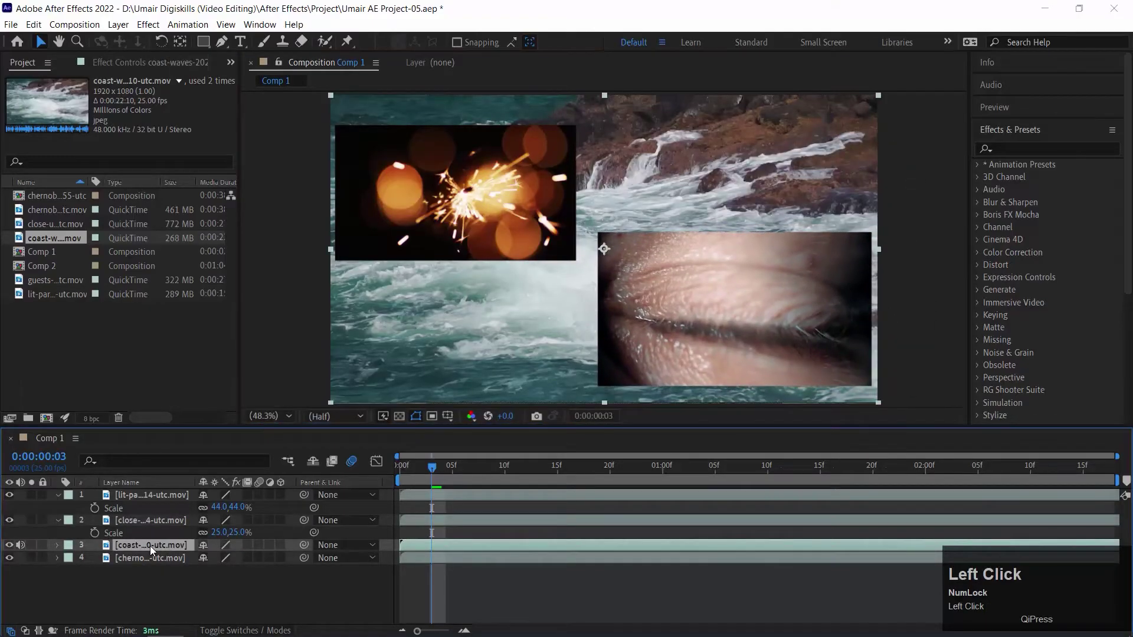
click(108, 554)
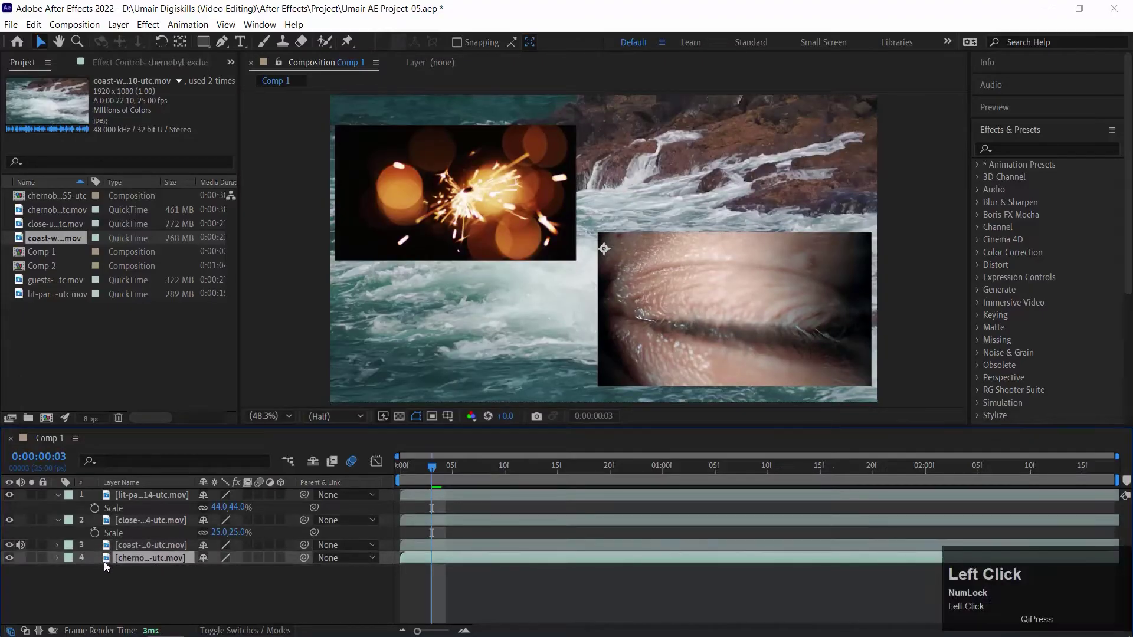
key(Delete)
click(480, 316)
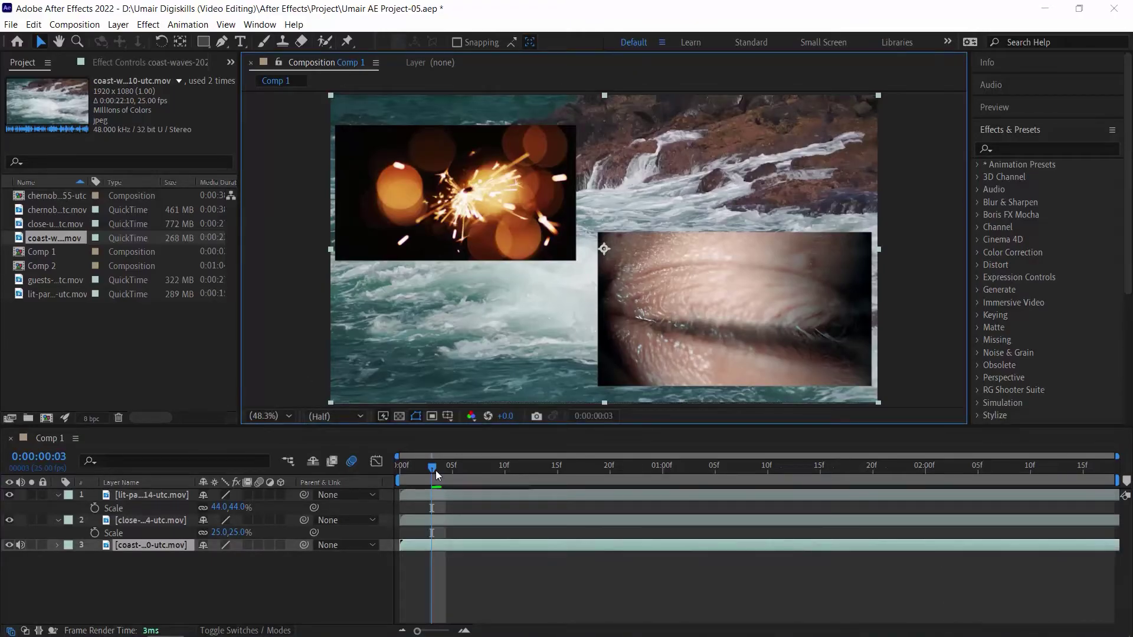
- Reveal the sparkler layer's transform properties and set its position to about 462.6, 374.4
click(154, 494)
click(58, 495)
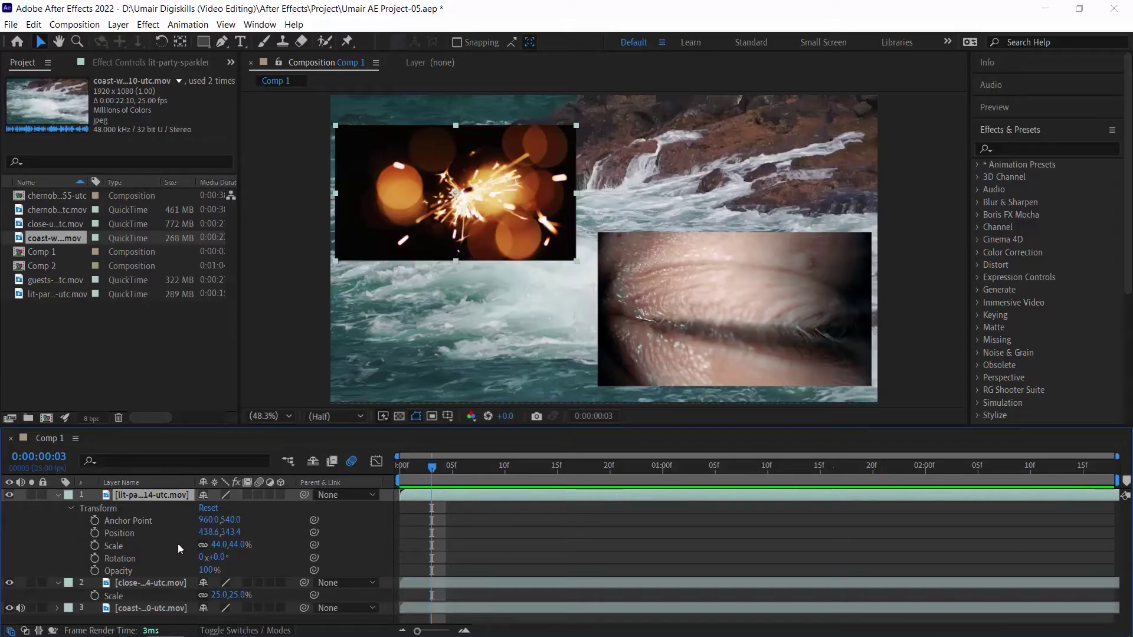
drag(212, 533, 193, 552)
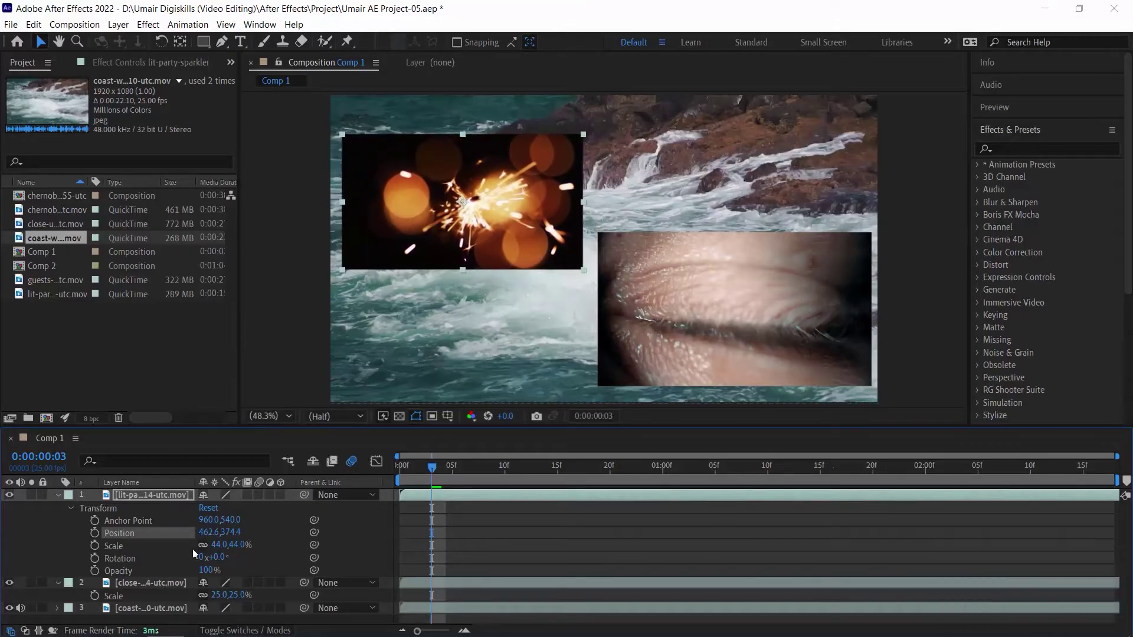
click(236, 533)
click(236, 523)
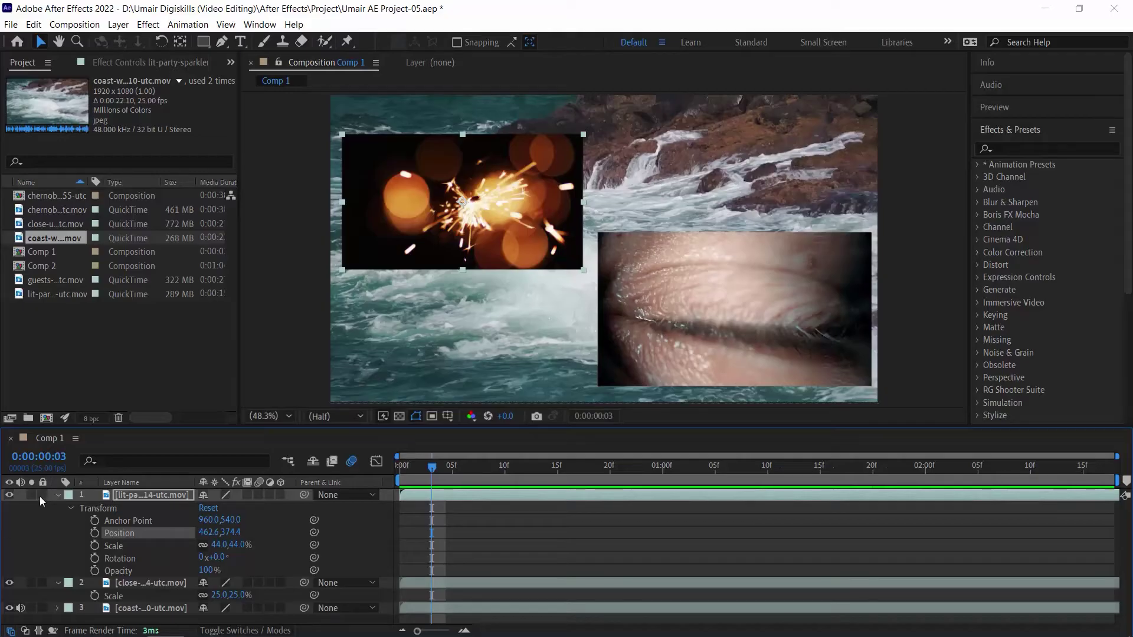
- Make the sparkler clip a 3D layer and shift it to a Y position of about 385.3 and a Z position of 229
click(281, 495)
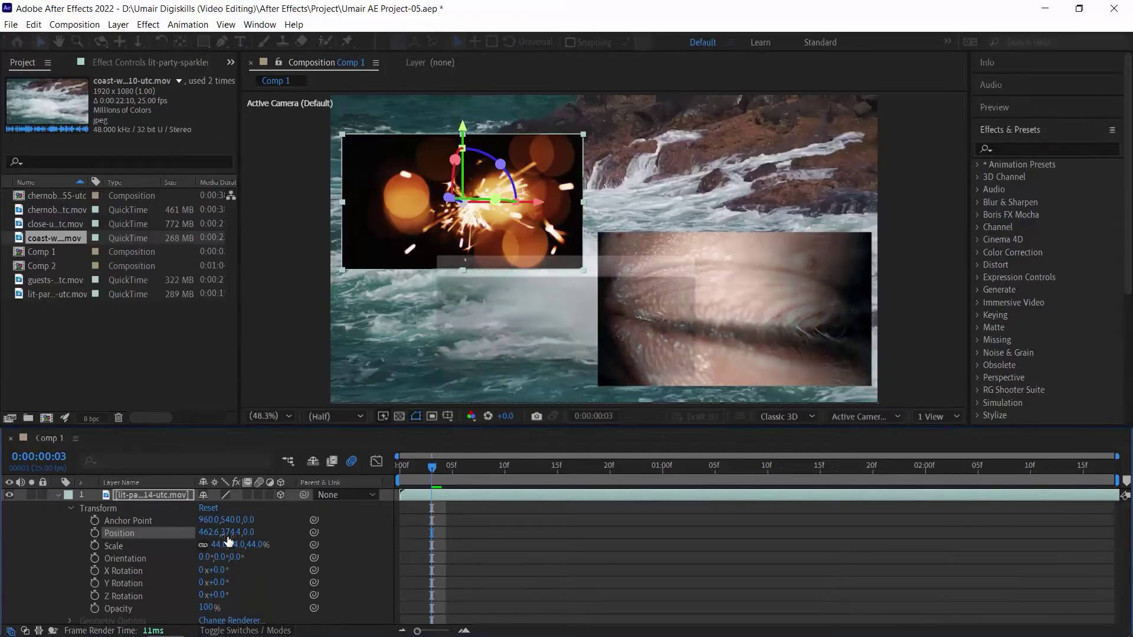
drag(247, 536, 276, 532)
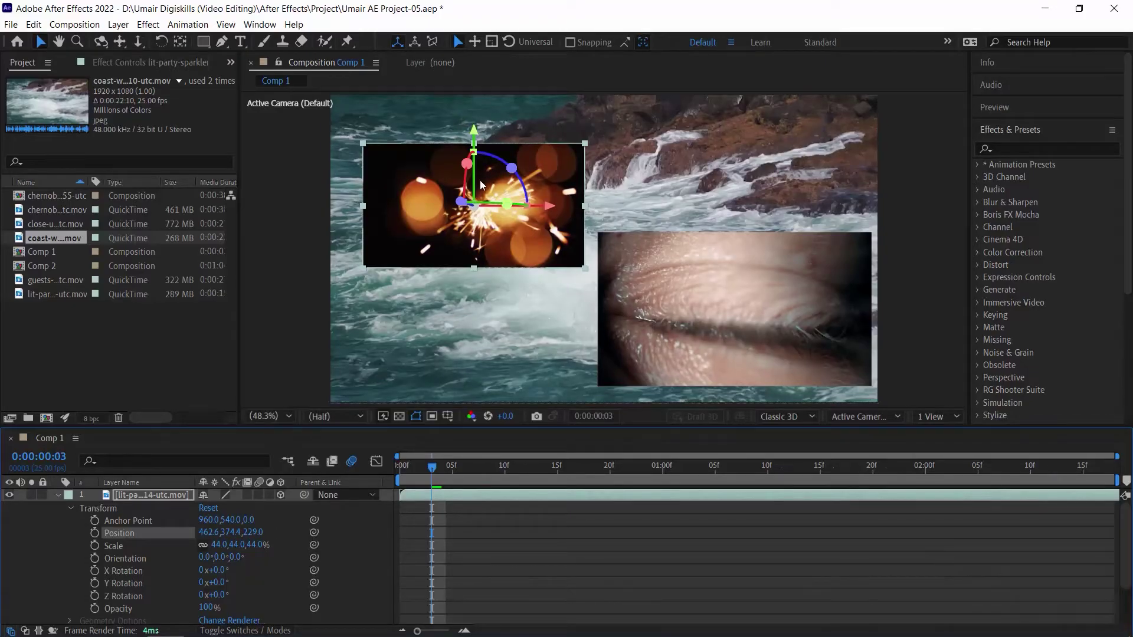
key(space)
key(slash)
drag(308, 214, 509, 297)
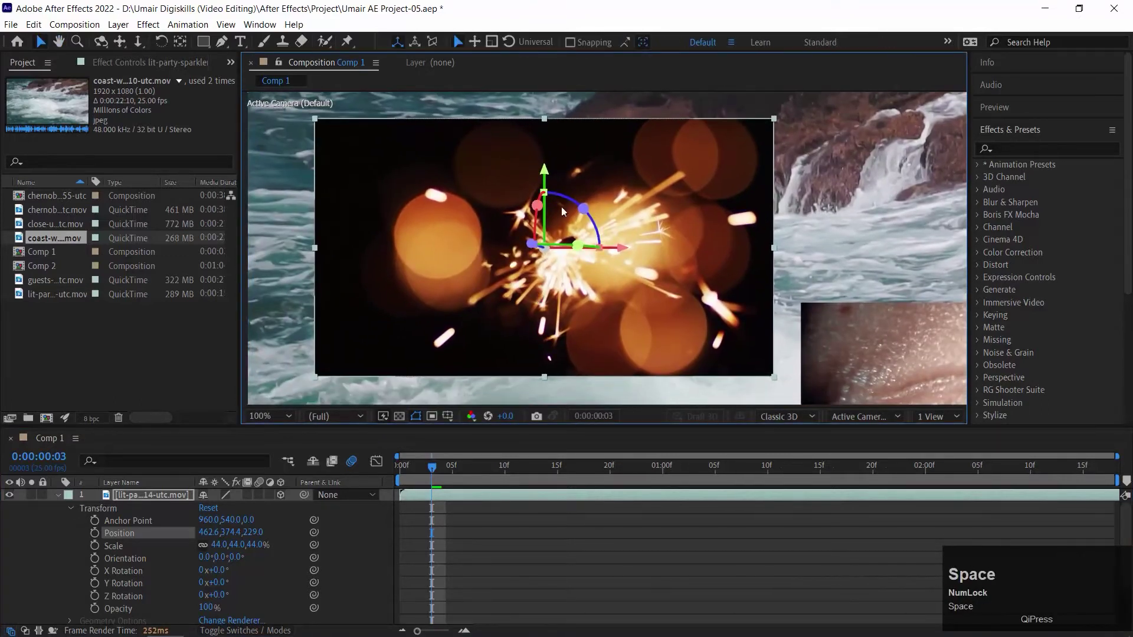
mouse_move(550, 218)
mouse_down()
mouse_move(550, 168)
mouse_move(559, 236)
mouse_up()
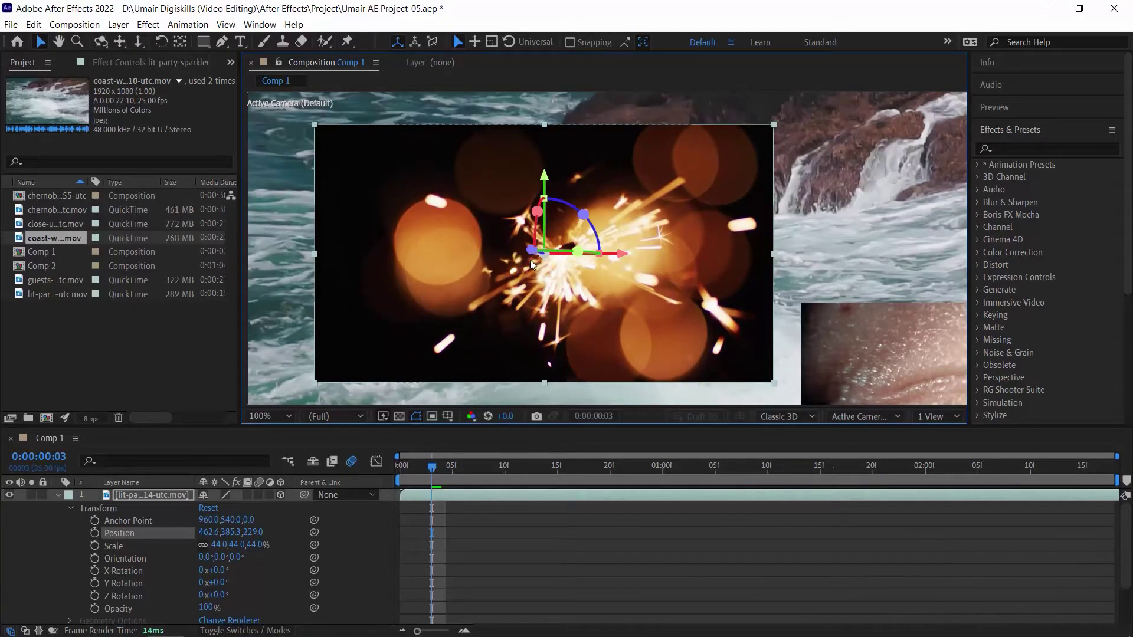
- Rotate the sparkler clip in 3D to an orientation of about 189.1°, 42.8°, 0.2°
drag(536, 233, 549, 256)
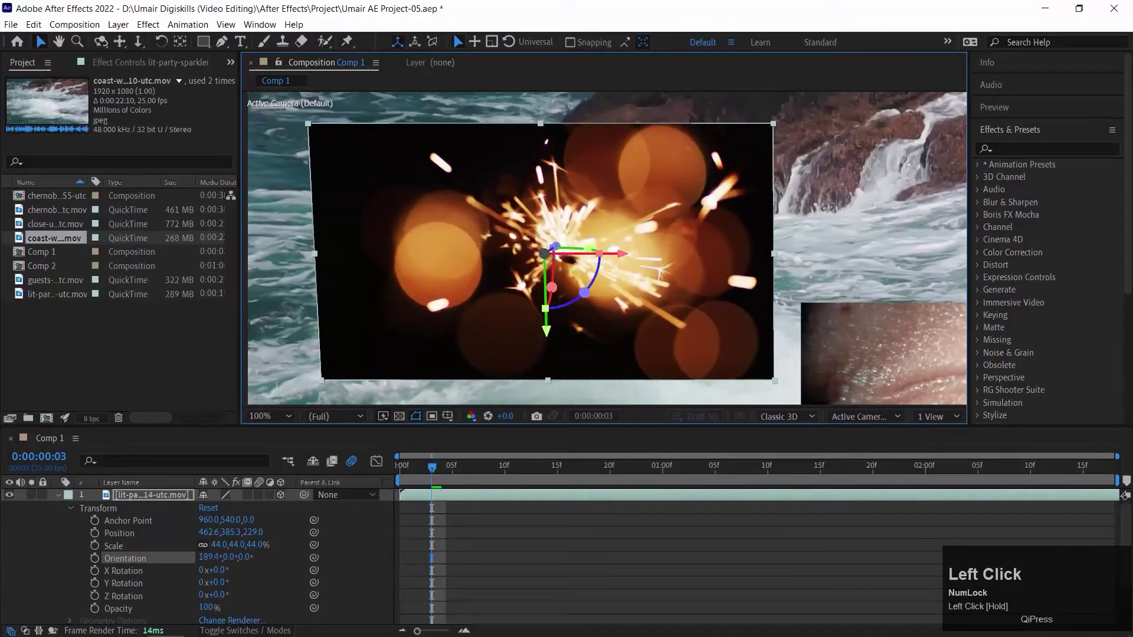
drag(585, 247, 524, 289)
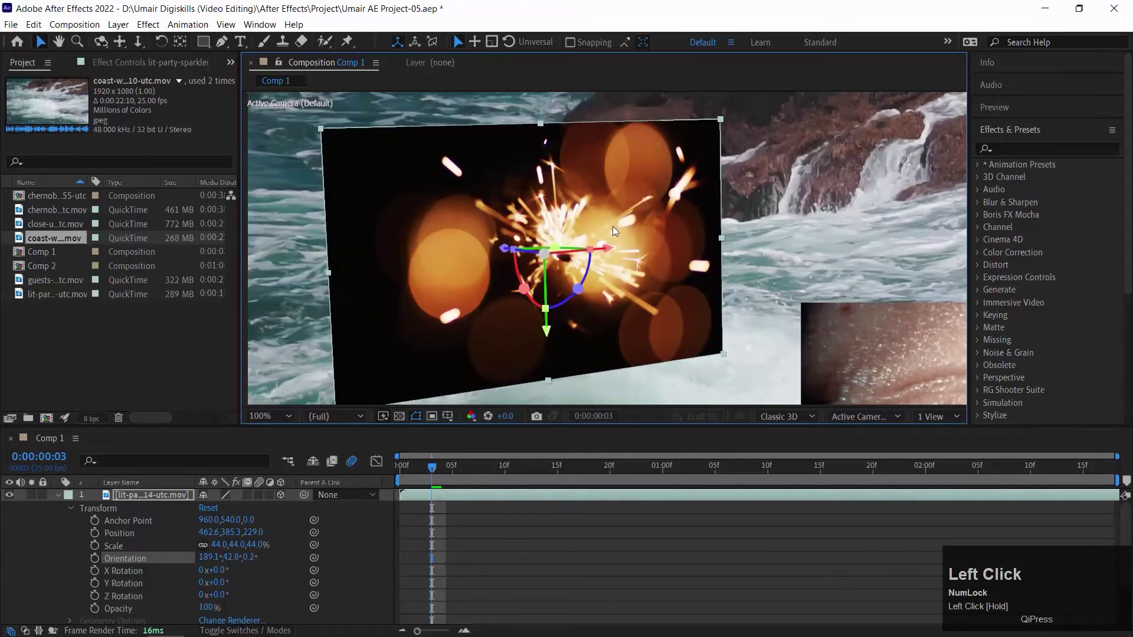
key(ctrl+minus)
key(space)
drag(772, 344, 659, 259)
- Collapse the sparkler layer's properties and turn the close-up clip into a 3D layer
click(738, 271)
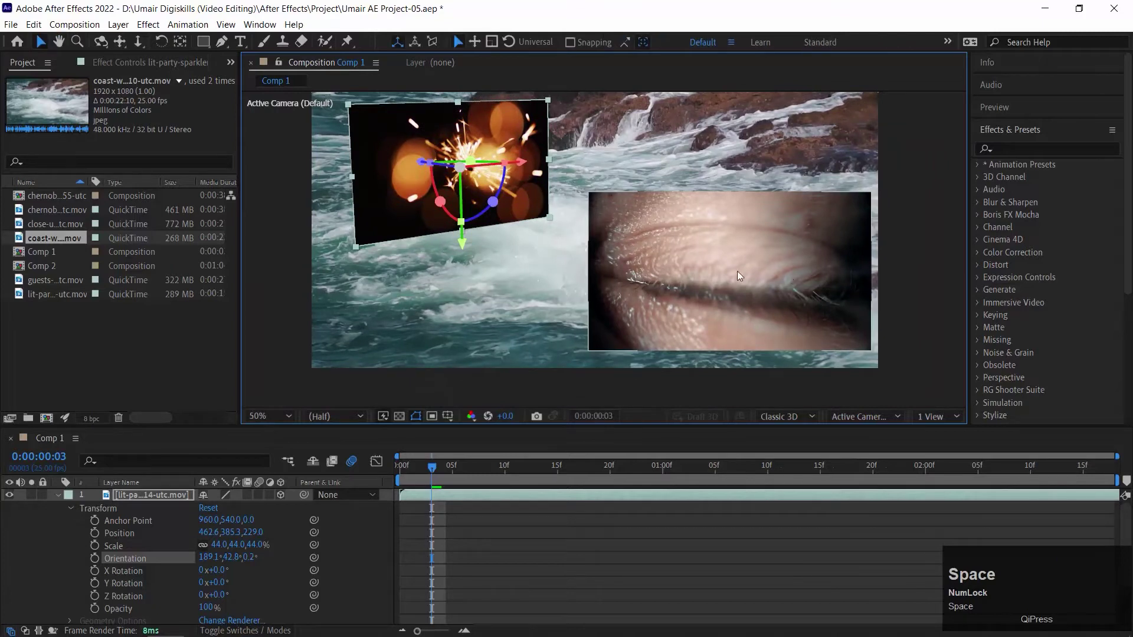
click(57, 495)
key(s)
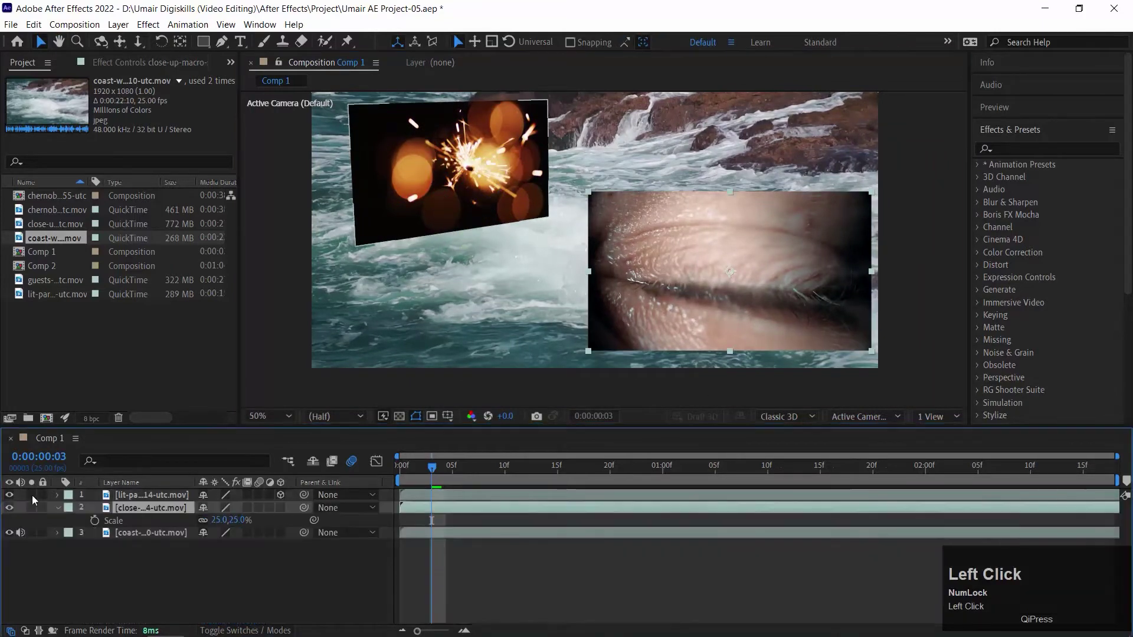
click(281, 507)
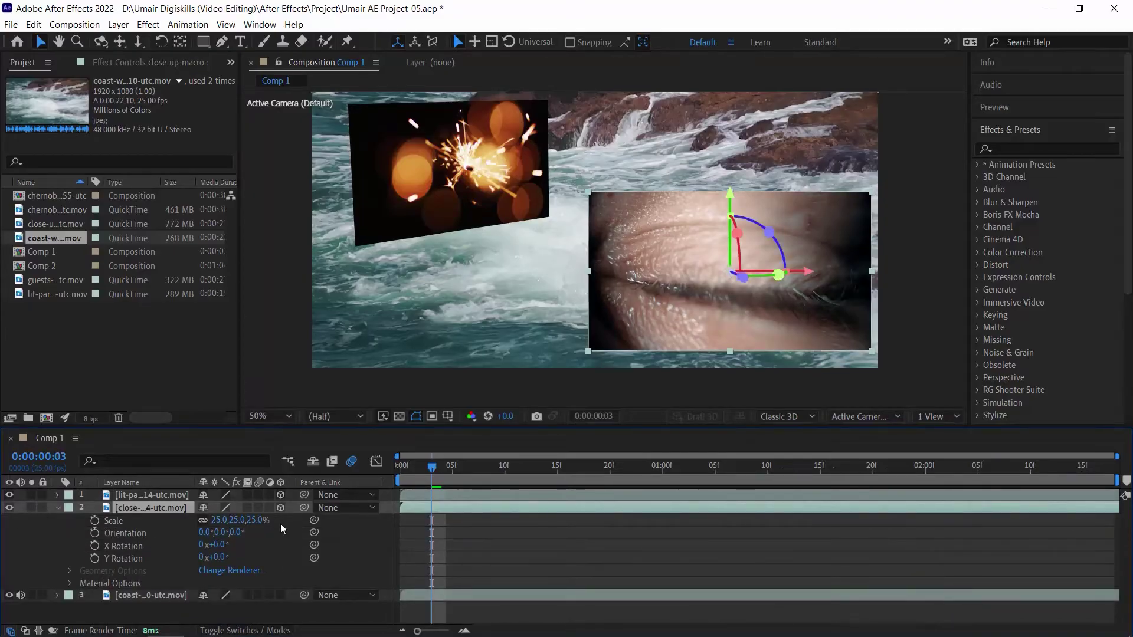
- Rotate the close-up clip in 3D to an orientation of about 0°, 53.8°, 355.7°, undoing the first tilt around X
drag(732, 260, 767, 295)
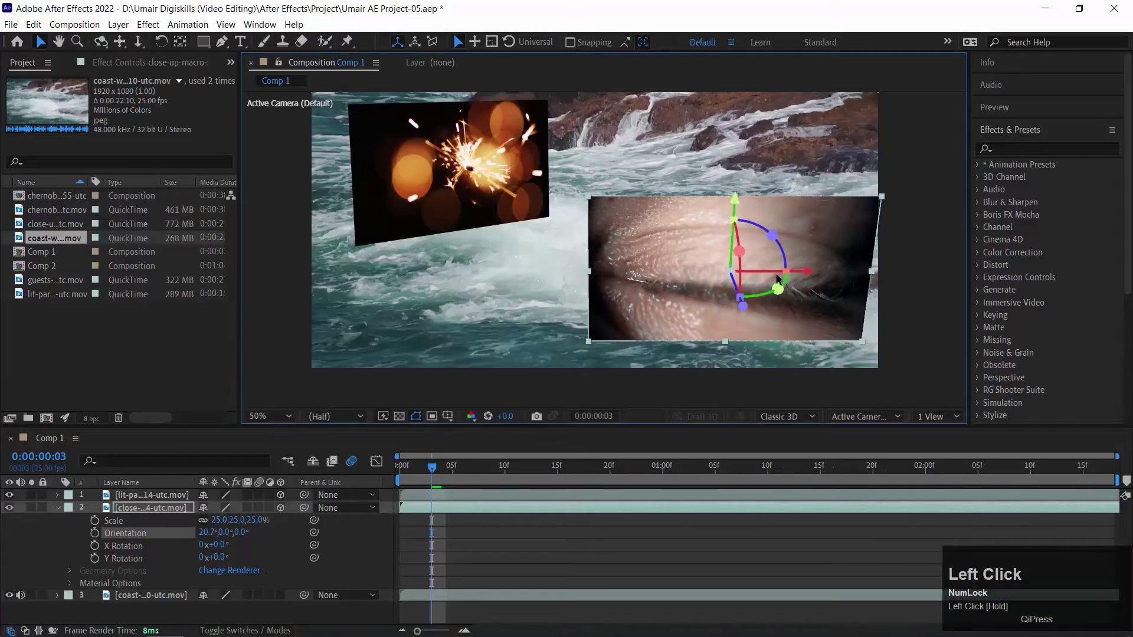
key(ctrl+z)
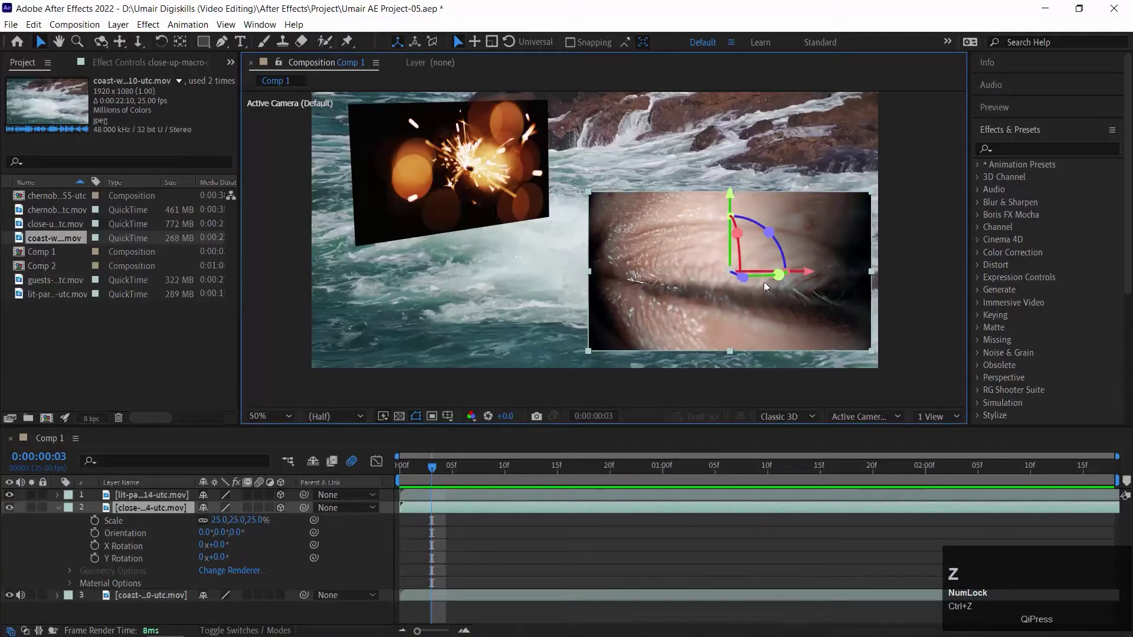
drag(761, 273, 757, 202)
key(ctrl+minus)
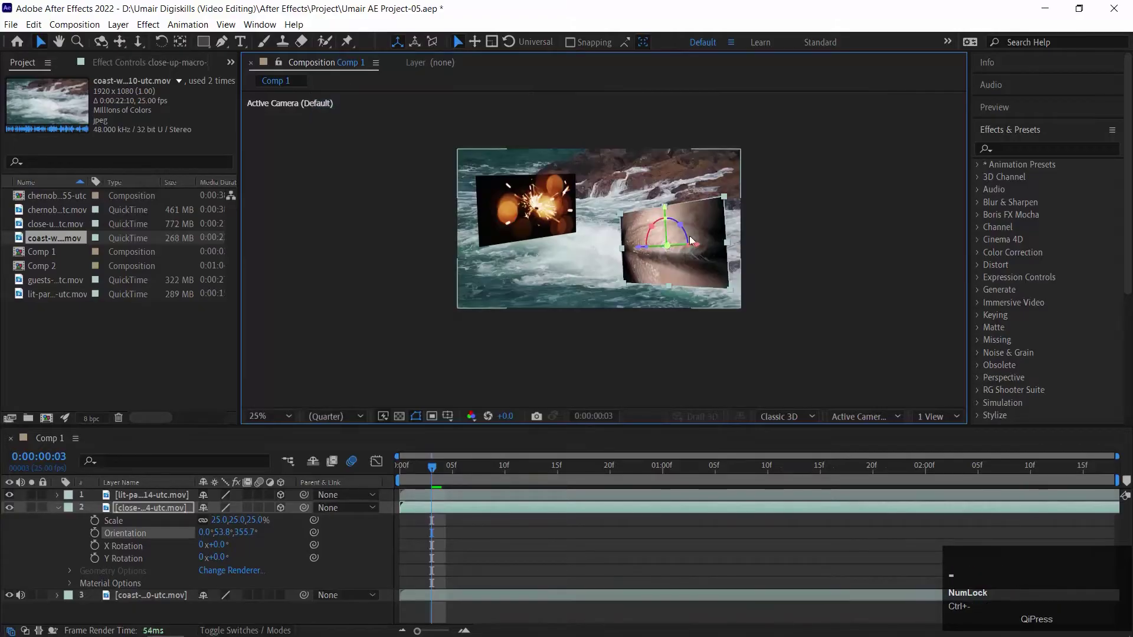
key(ctrl+equal)
drag(537, 216, 534, 255)
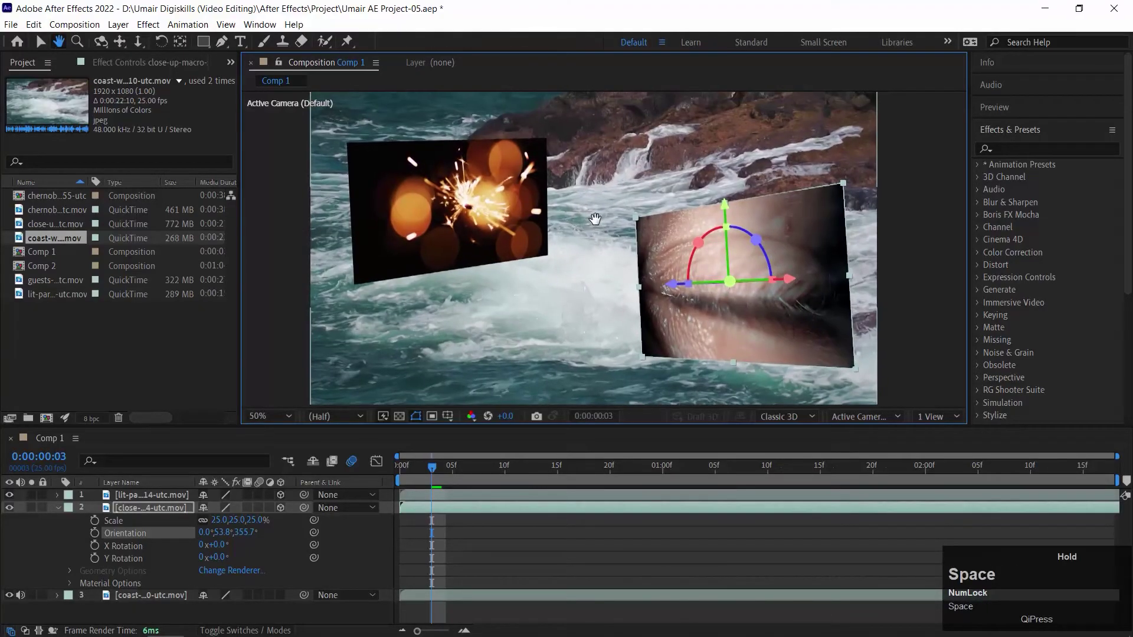
- Draw a star shape on its own layer below the sparkler clip and fill it with orange C36C00
drag(203, 42, 256, 101)
click(148, 610)
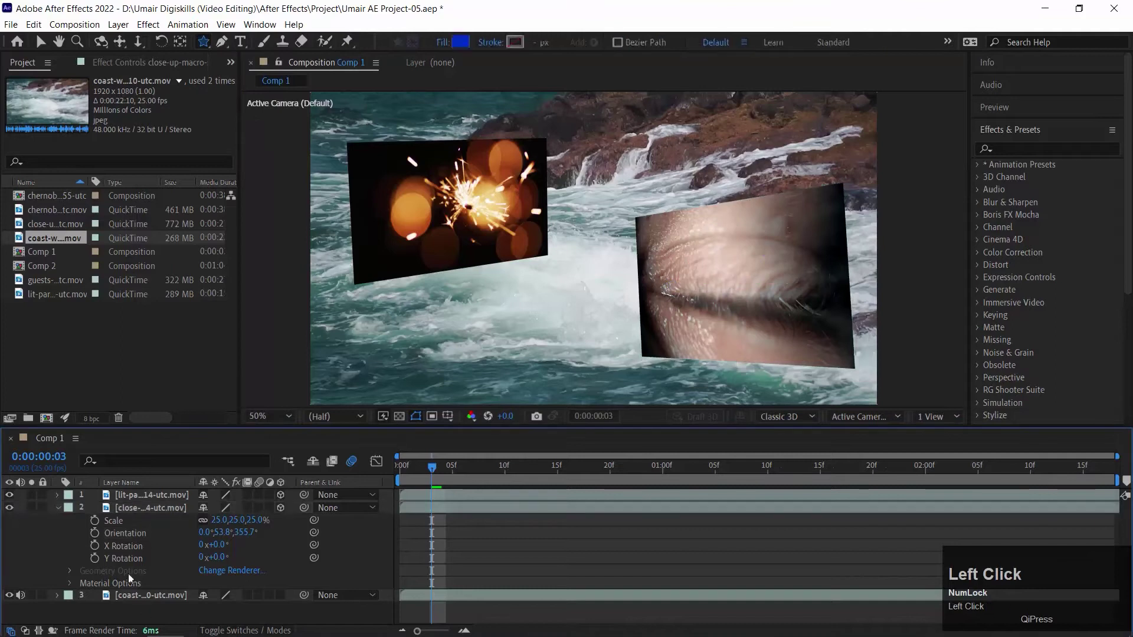
drag(416, 309, 455, 349)
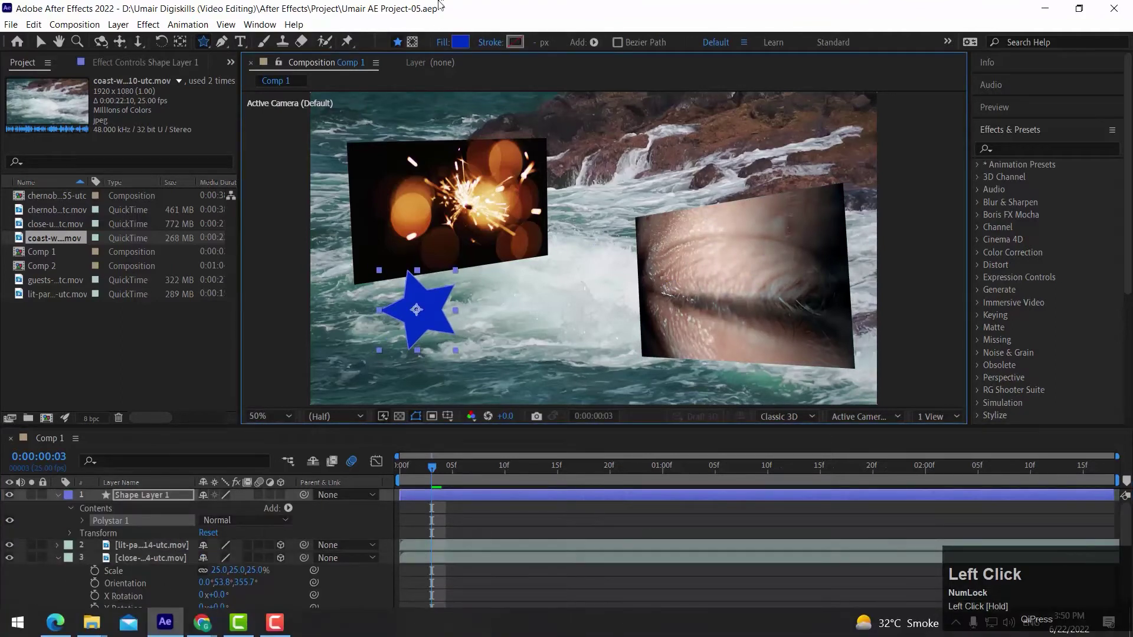
click(460, 42)
drag(902, 230, 899, 311)
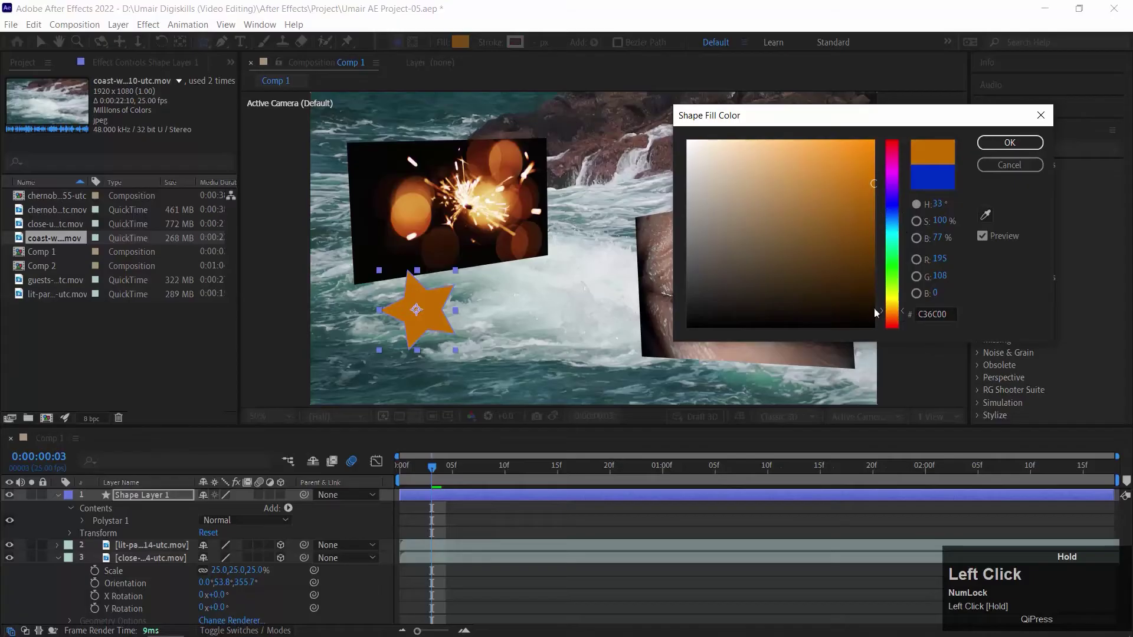
click(1009, 143)
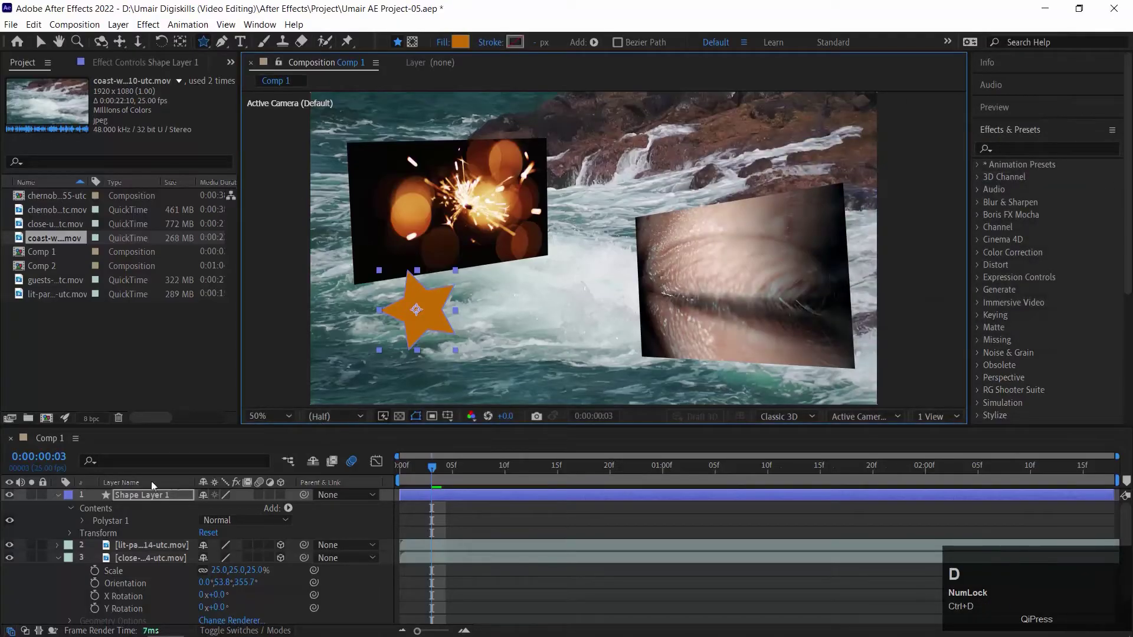
- Duplicate the orange star's shape layer
scroll(147, 503, down, 2)
scroll(147, 503, up, 2)
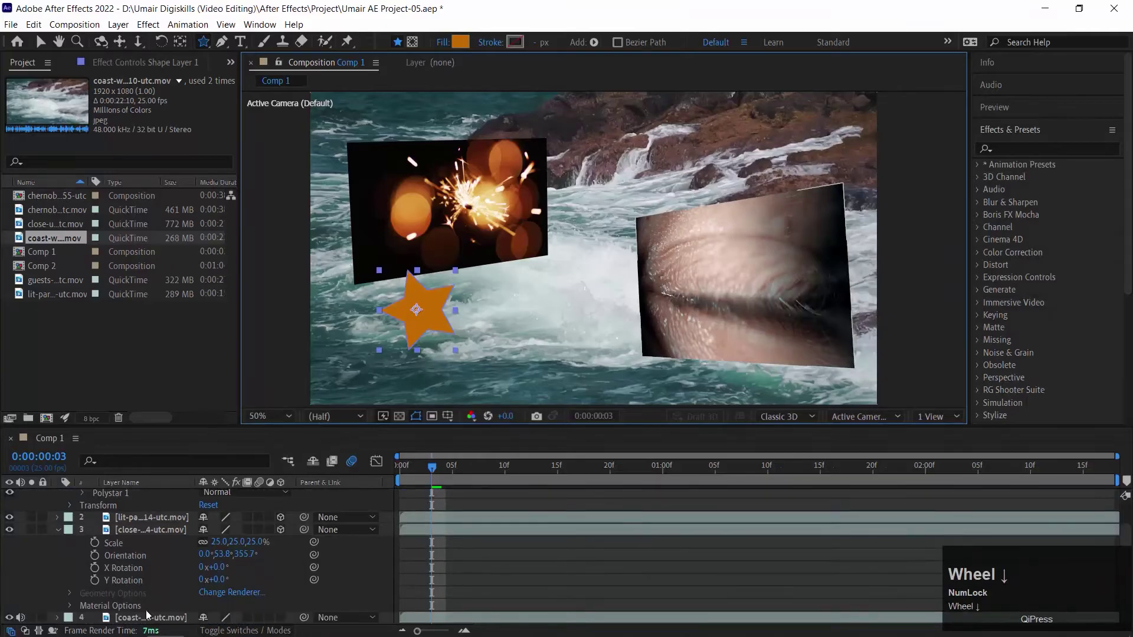
click(142, 498)
key(Escape)
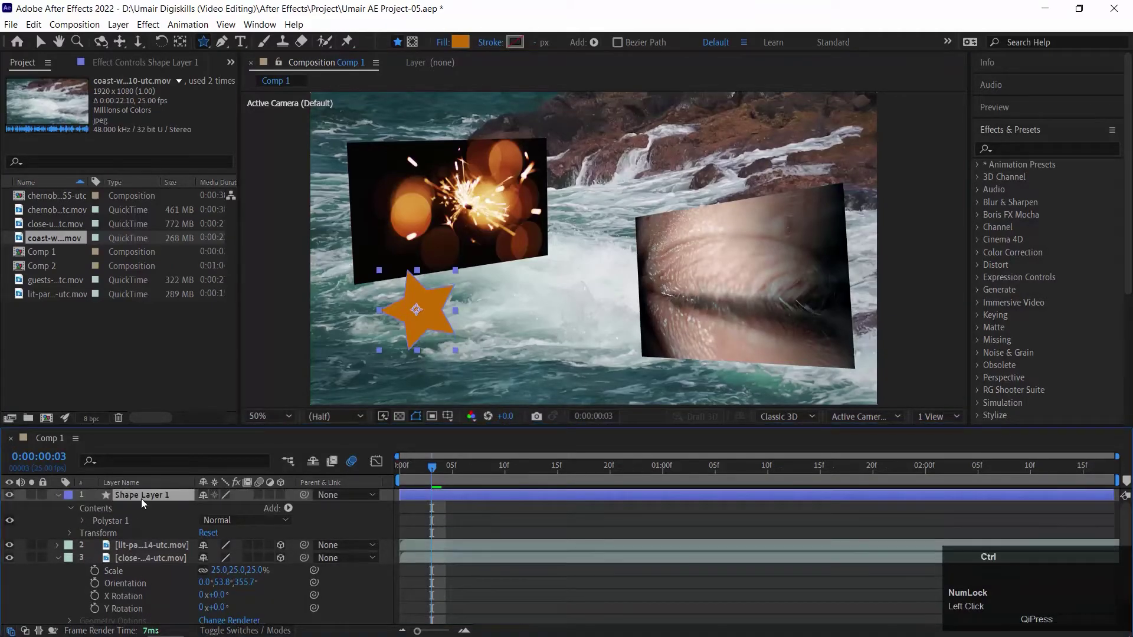
key(ctrl+d)
- Enlarge both stars, placing Shape Layer 1 above the close-up clip and Shape Layer 2 below the sparkler clip
click(139, 508)
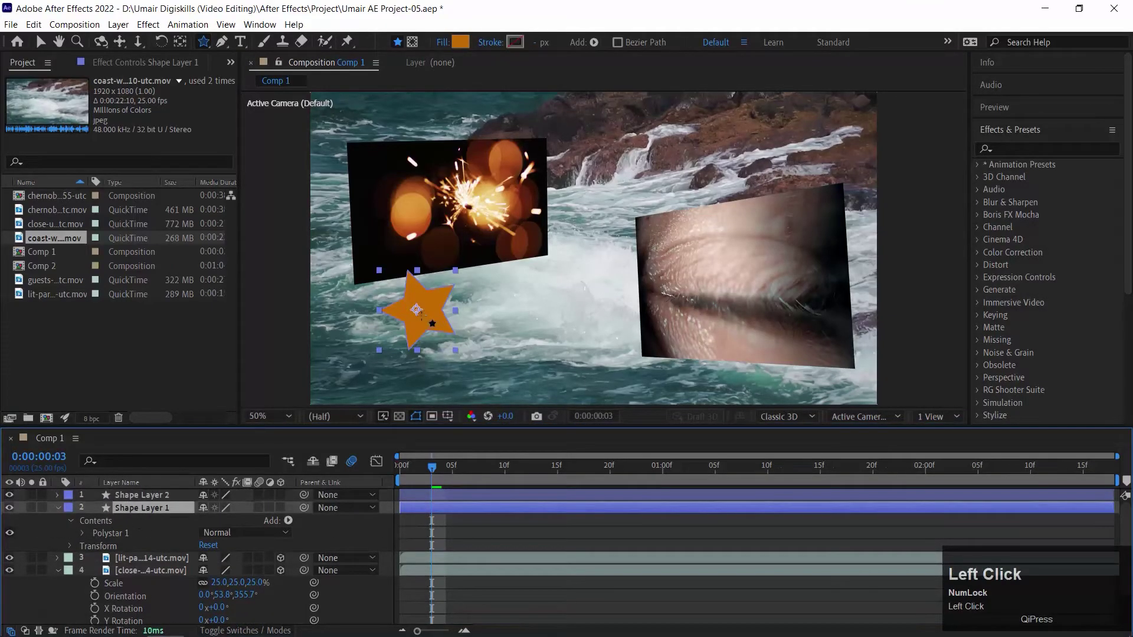
key(v)
drag(427, 316, 775, 212)
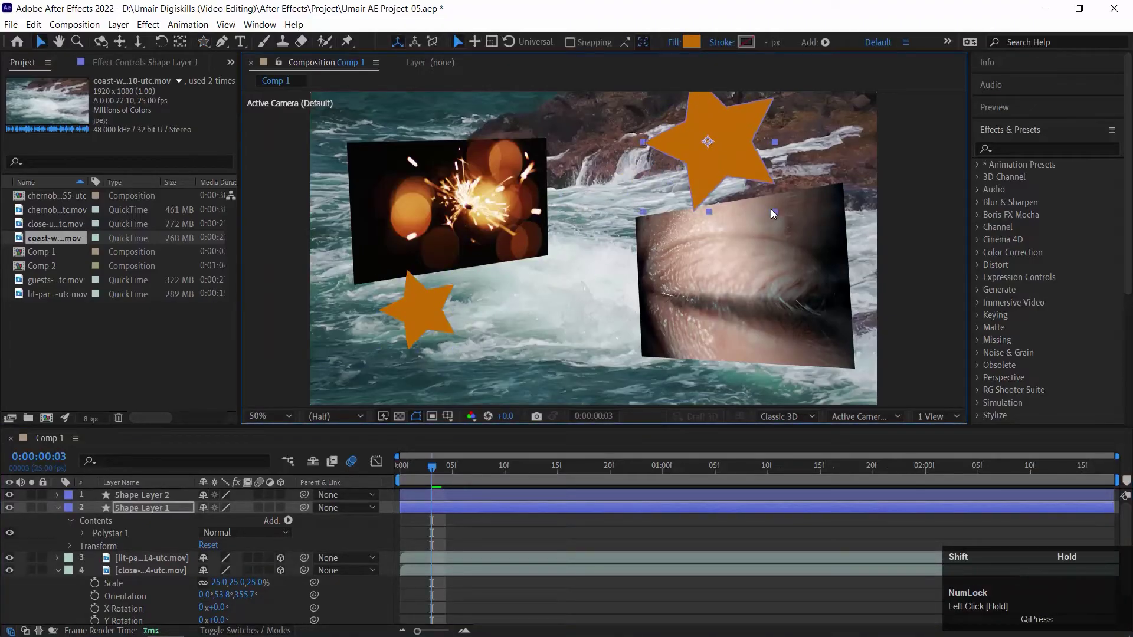
drag(723, 165, 641, 143)
drag(704, 158, 694, 158)
drag(407, 340, 384, 365)
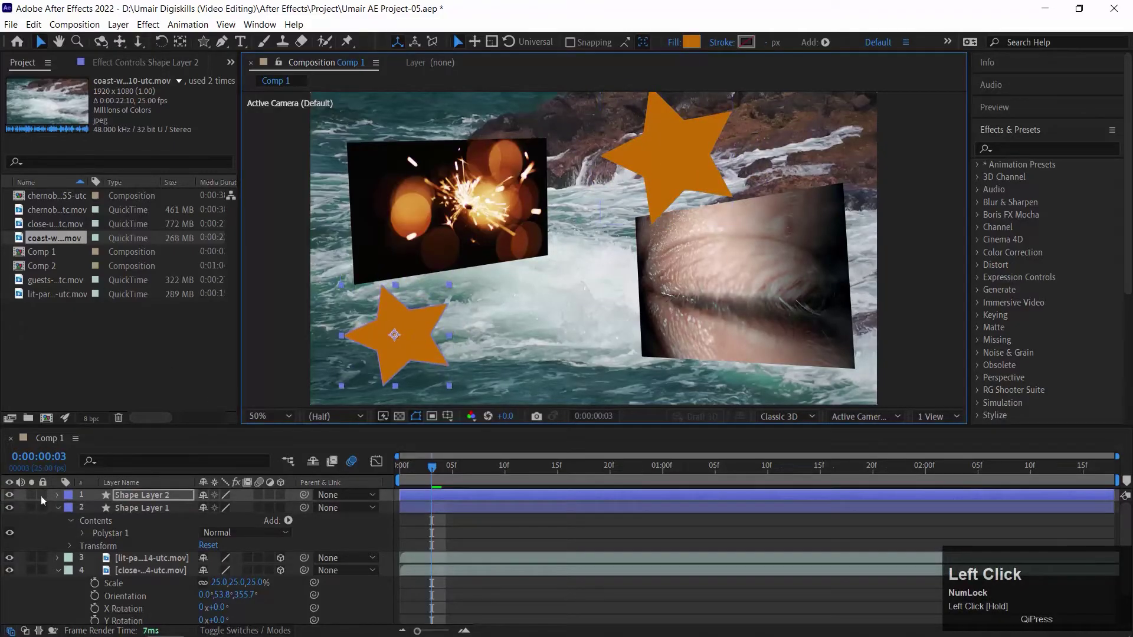
- Turn both star shape layers, Shape Layer 1 and Shape Layer 2, into 3D layers
click(280, 494)
click(281, 508)
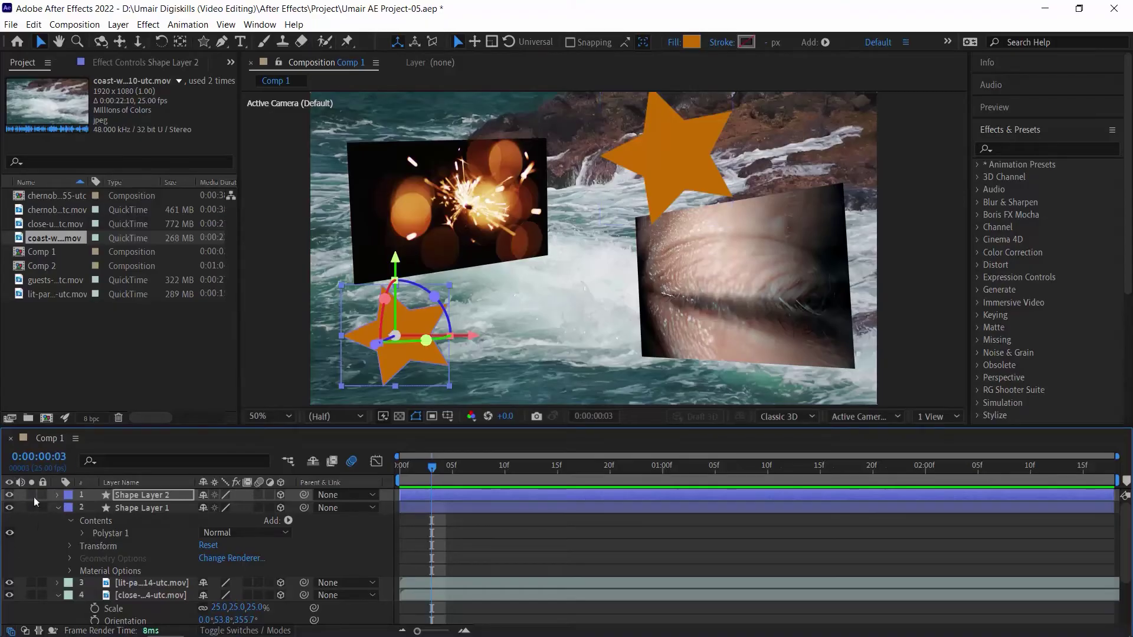
- Keyframe Shape Layer 2's position at 0:00:00:00, and move the star along its X axis to about 909 at 0:00:00:10
click(57, 495)
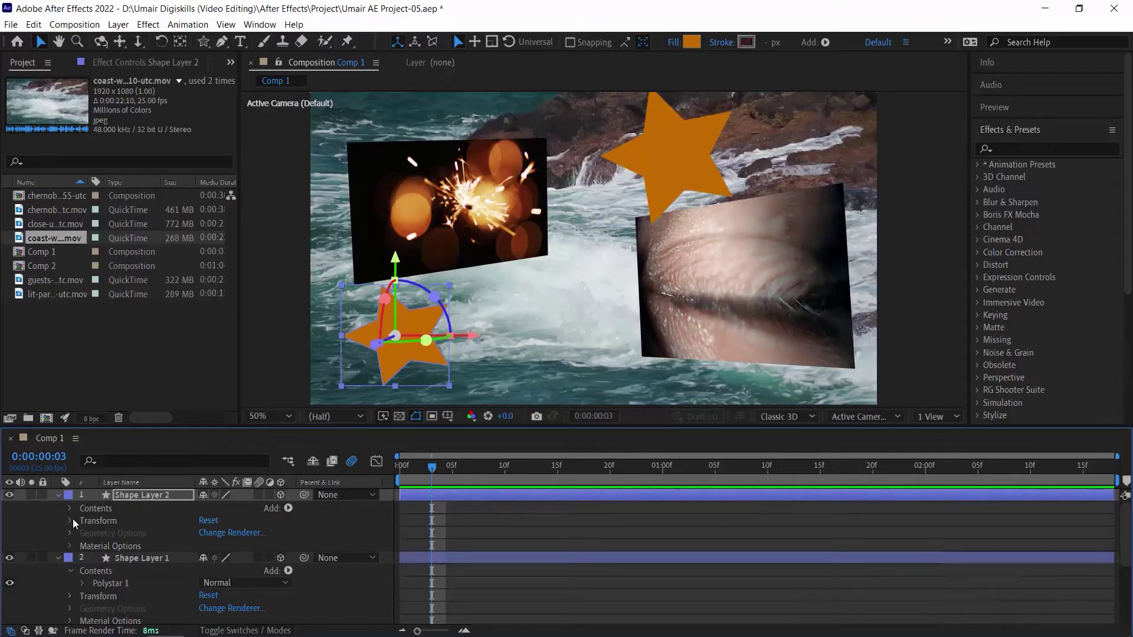
click(71, 520)
click(94, 542)
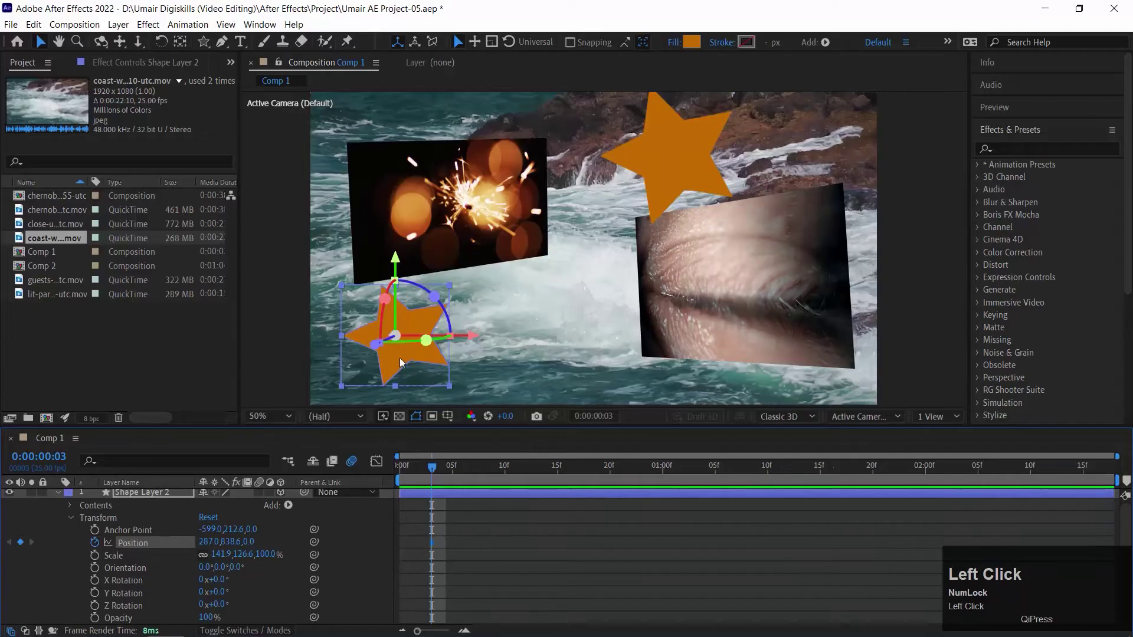
key(ctrl+z)
click(436, 469)
click(401, 466)
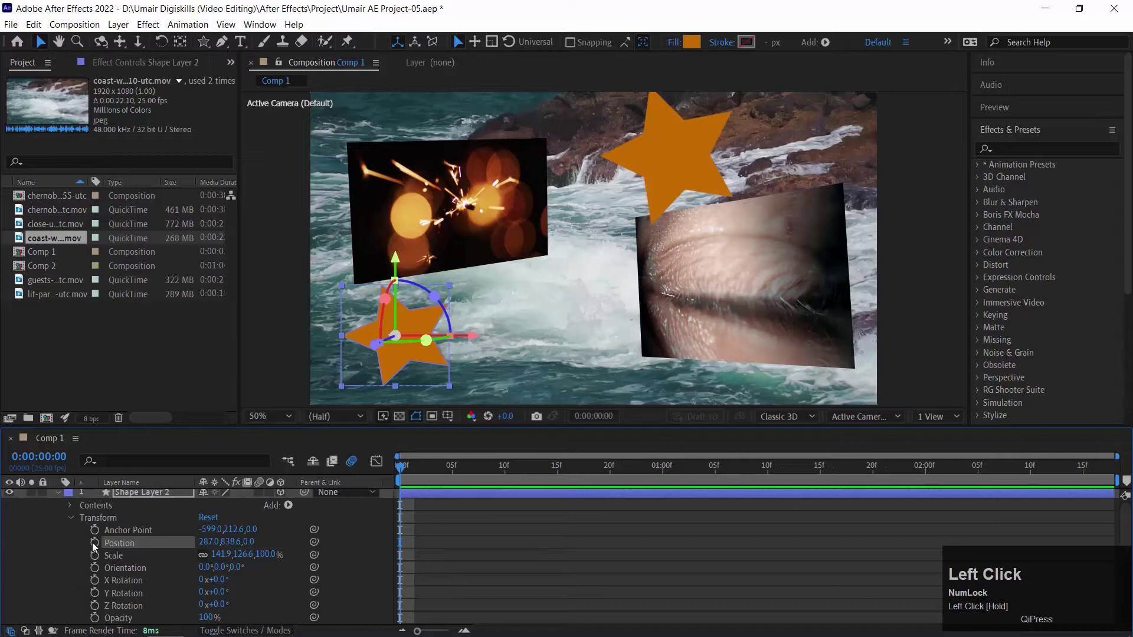
click(94, 542)
drag(465, 470, 505, 470)
drag(472, 336, 656, 336)
click(57, 491)
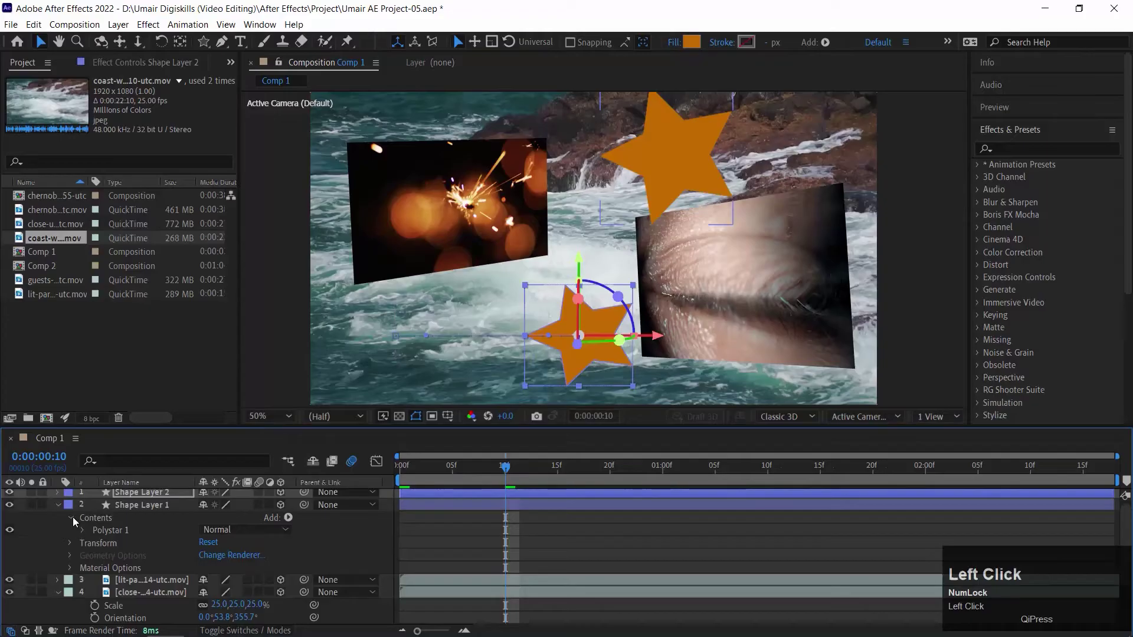
click(71, 518)
click(72, 529)
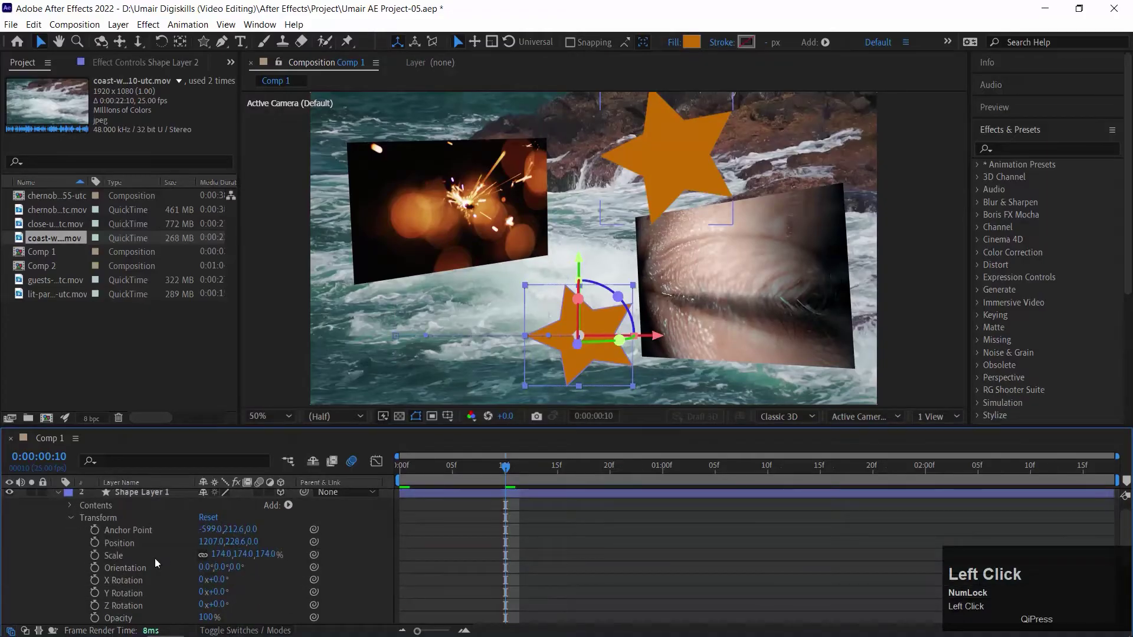
click(96, 581)
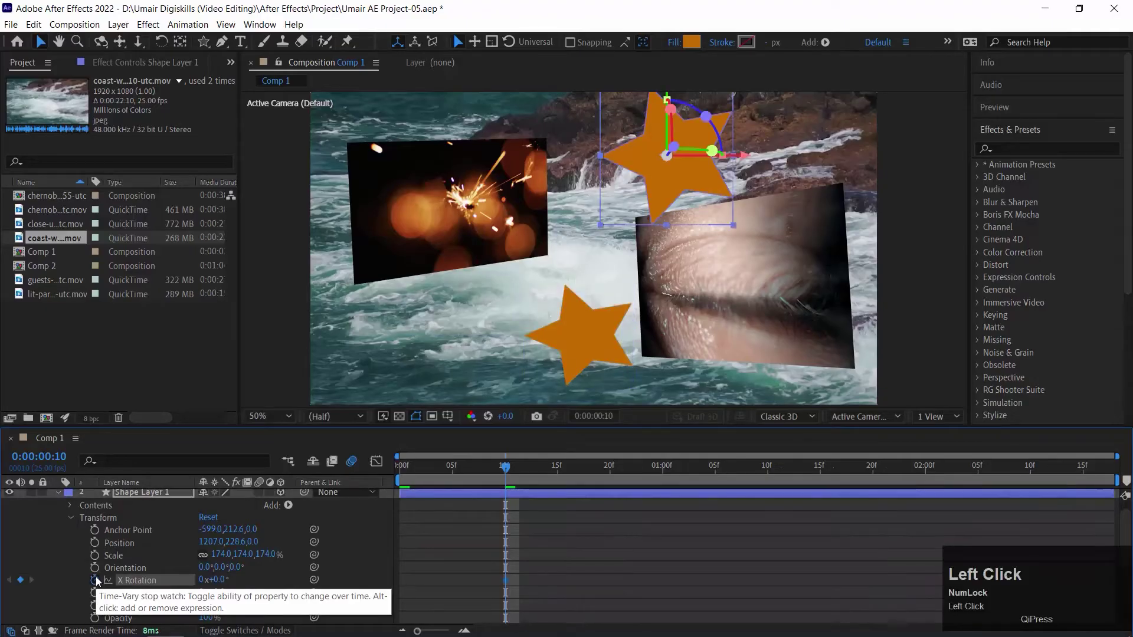
drag(217, 579, 251, 576)
key(ctrl+z)
click(101, 580)
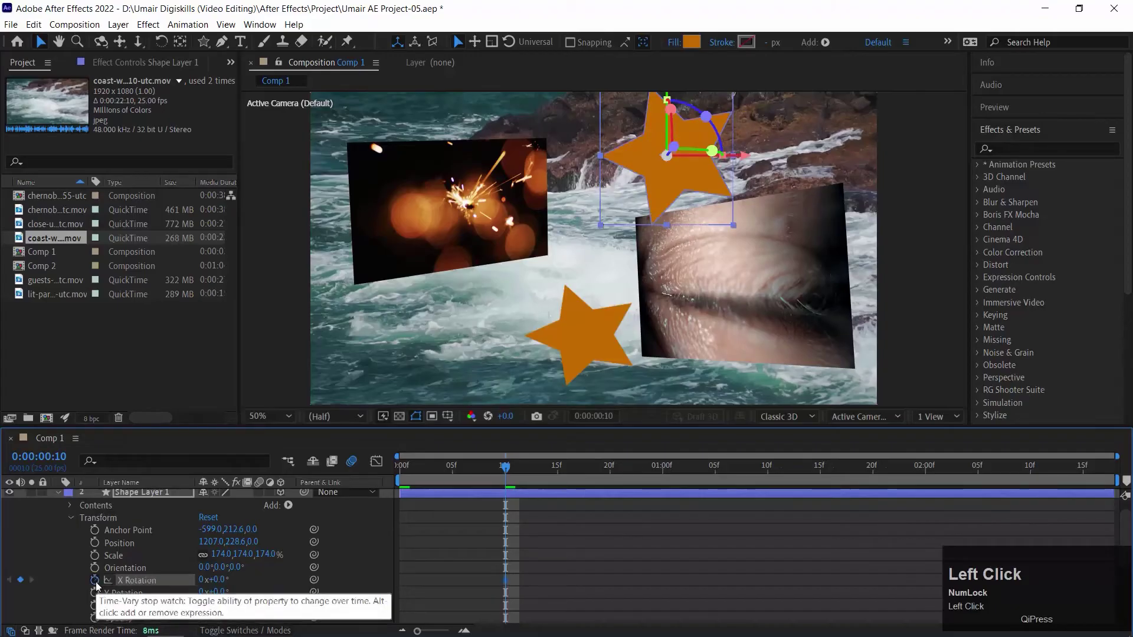
- Compare Shape Layer 1's transform properties with its 3D switch off and on, leaving the layer in 3D
scroll(118, 518, up, 3)
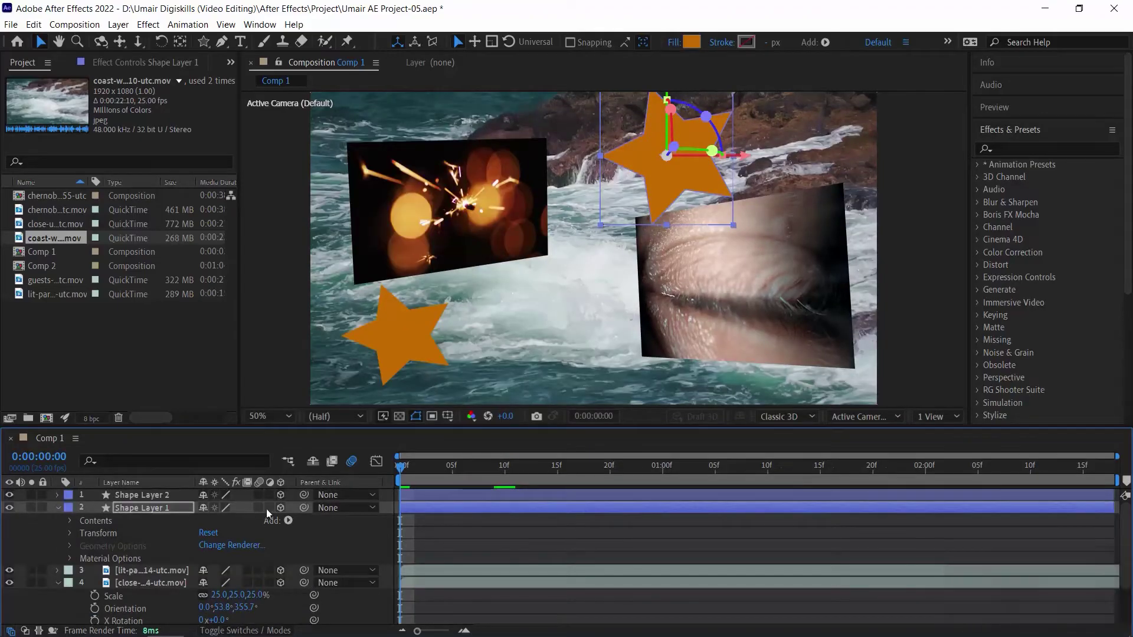
click(71, 532)
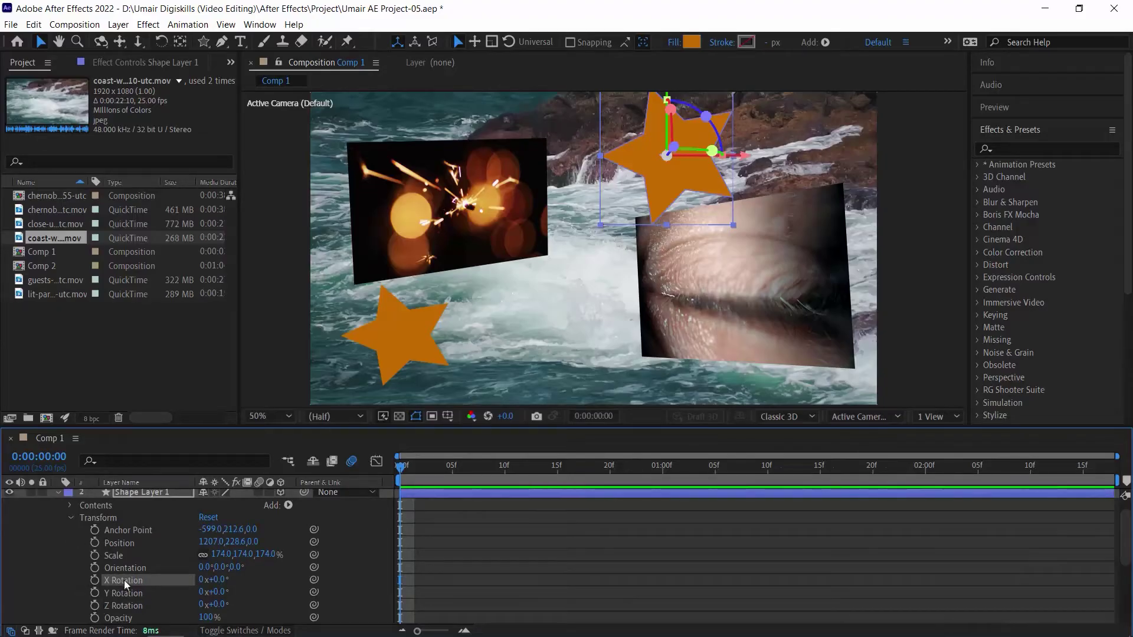
click(282, 492)
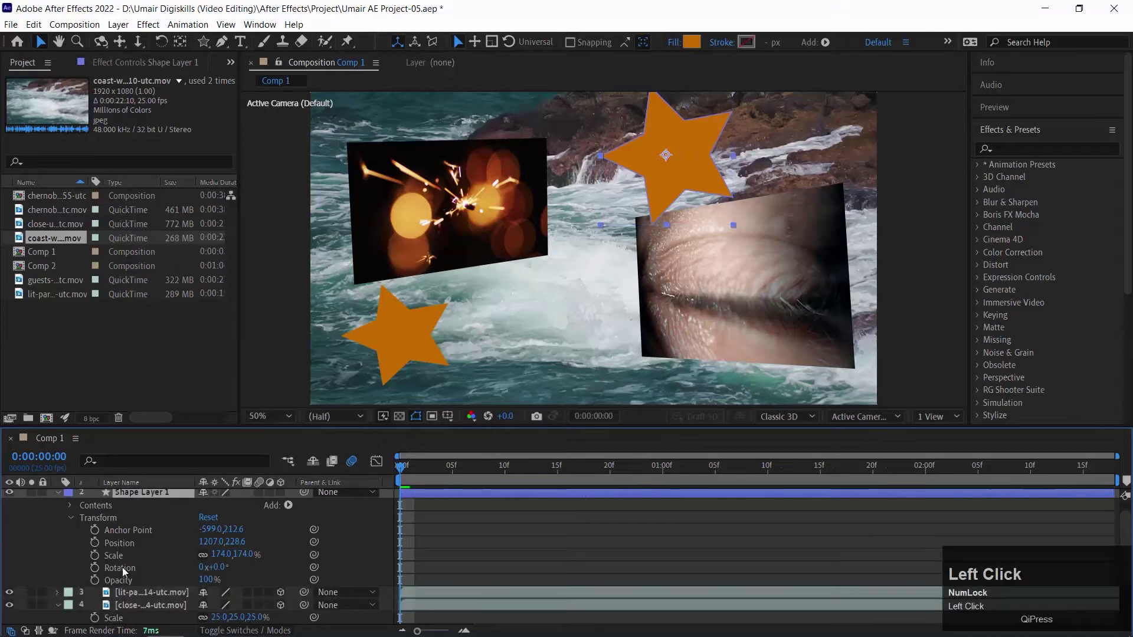
click(281, 493)
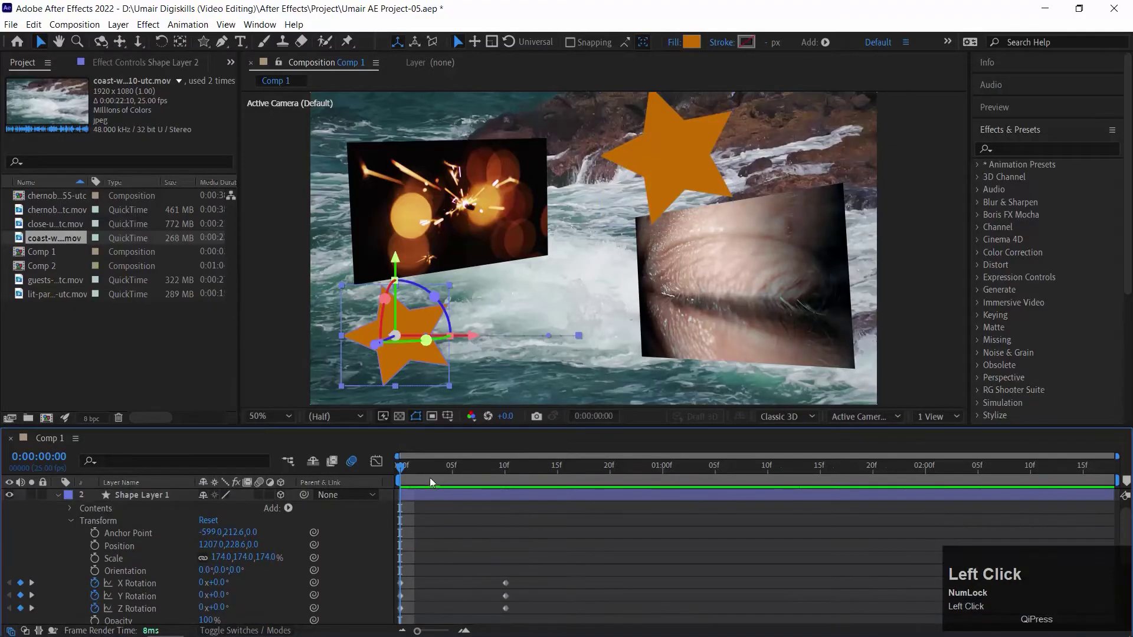
- Scrub from the start to 0:00:00:10 to review the motion of both stars
drag(430, 472, 504, 466)
click(503, 467)
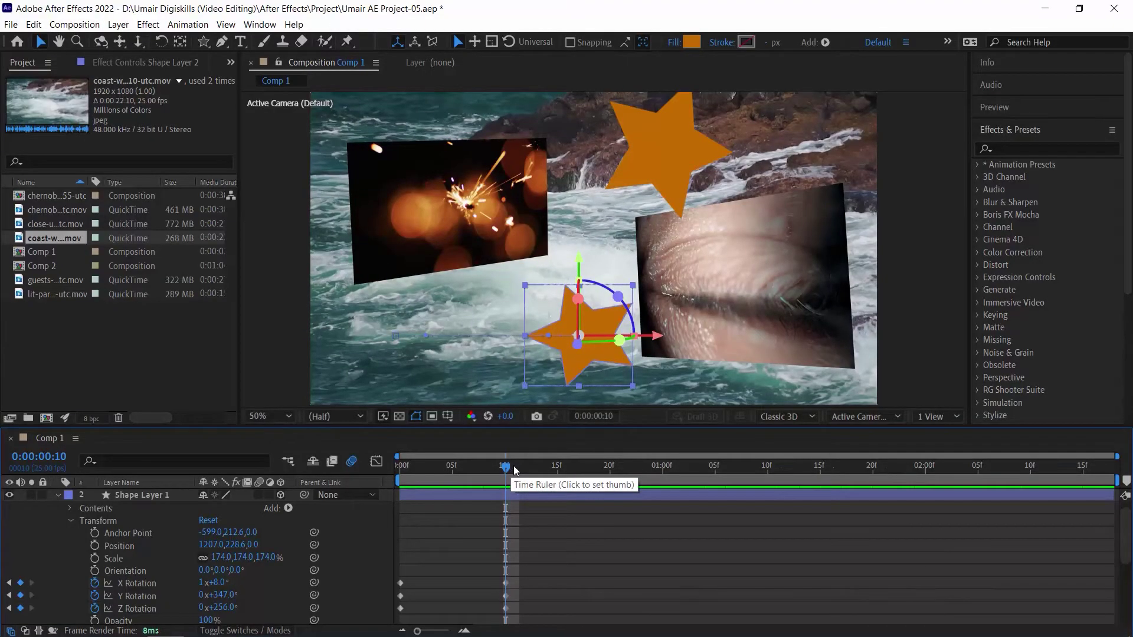
- Set Comp 1's duration to 0:00:10:18 in the composition settings
key(ctrl+k)
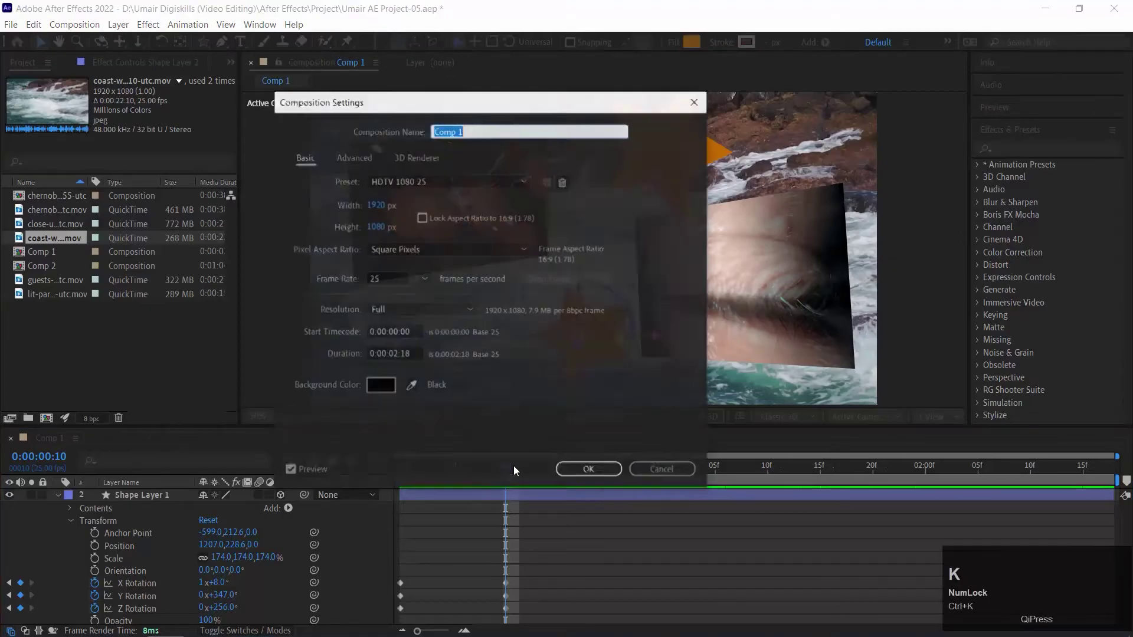
click(396, 355)
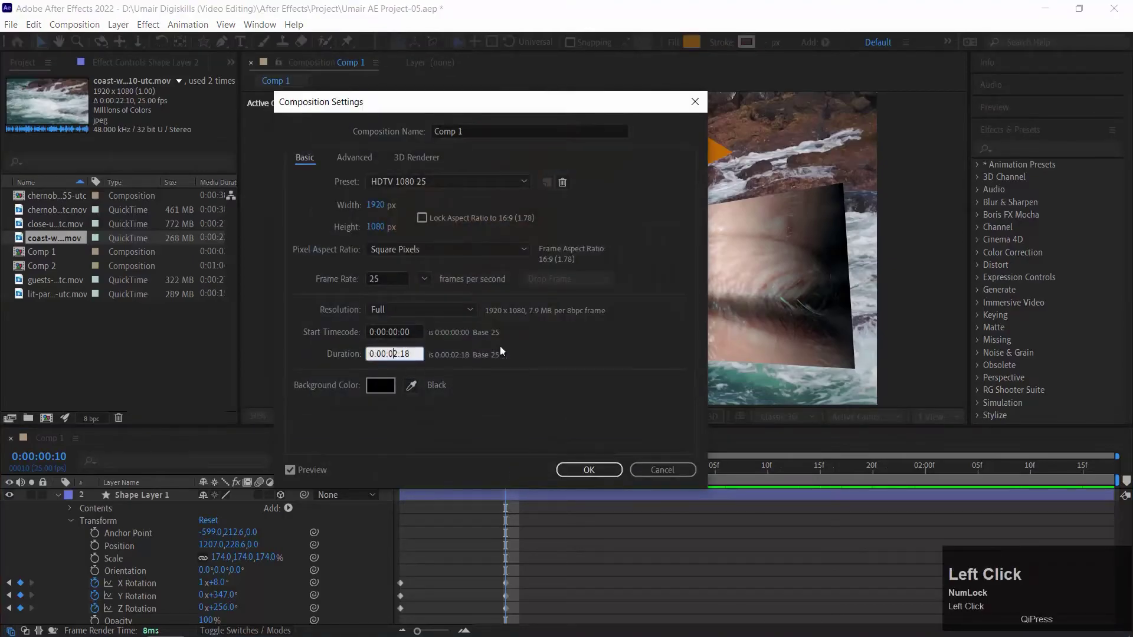
key(shift+Right)
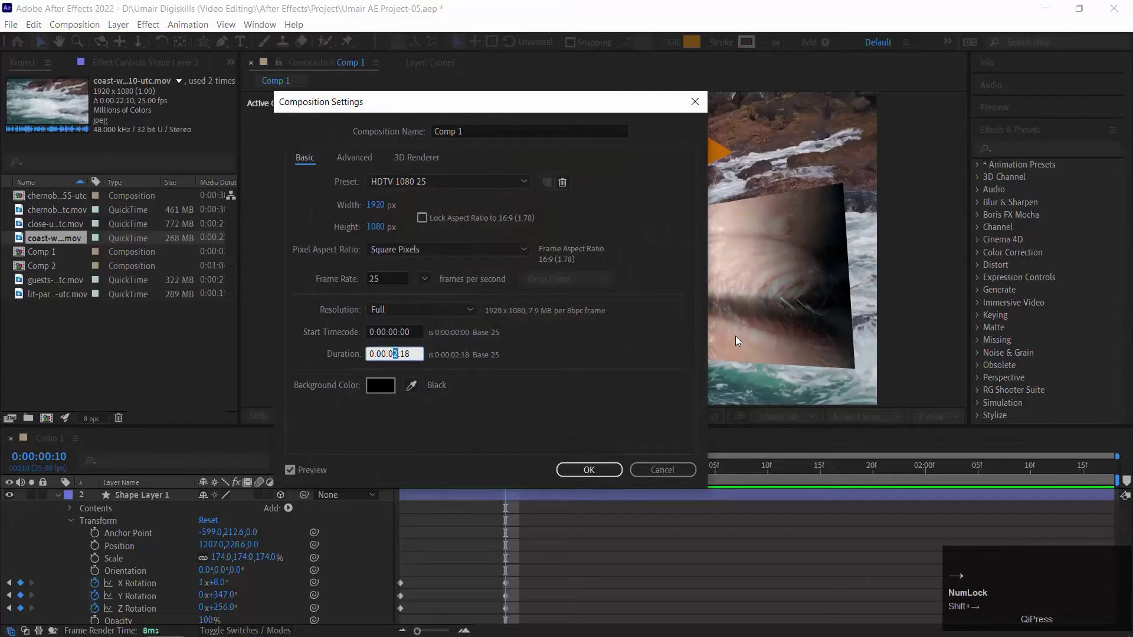
text(10)
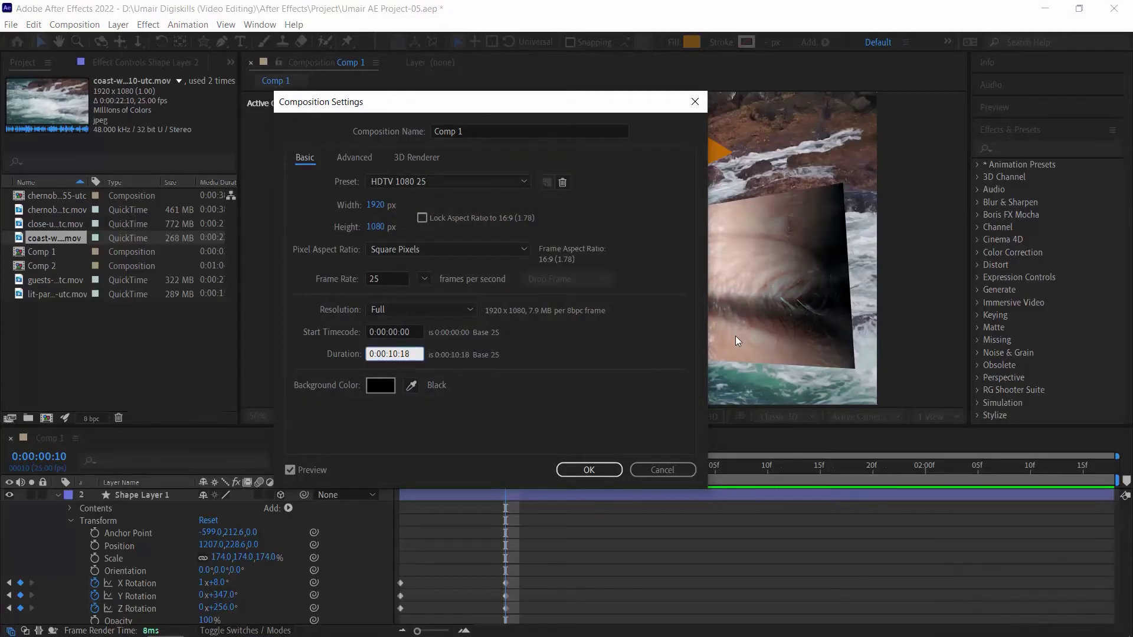
click(588, 470)
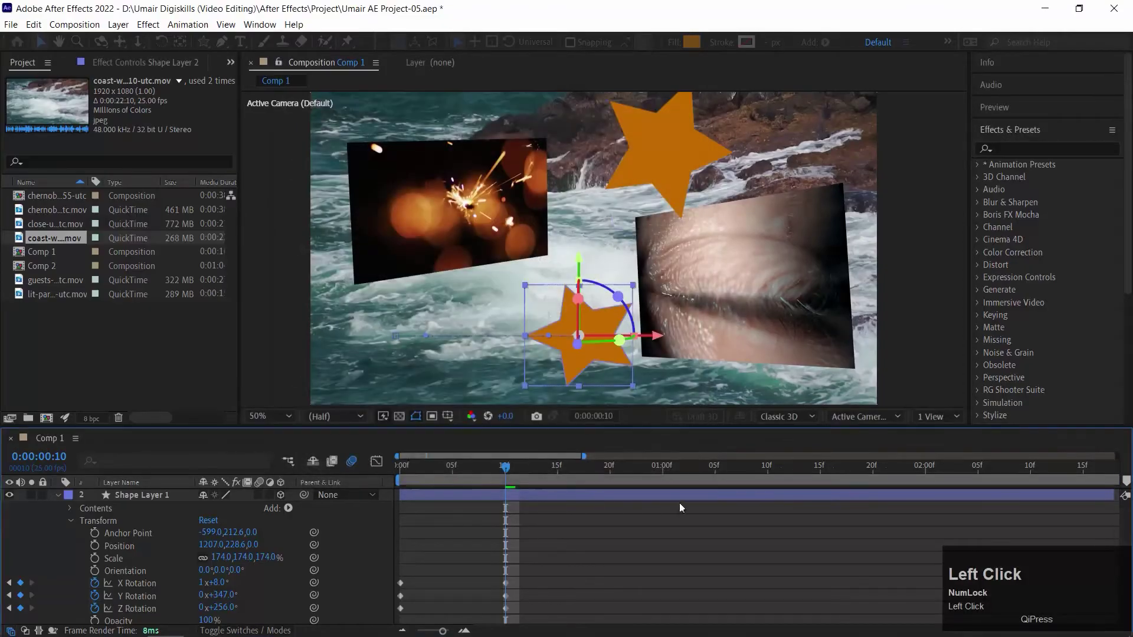
- Extend Shape Layer 1 to about 6.5 seconds and move its ending X, Y and Z rotation keyframes to 0:00:05:00
click(511, 469)
scroll(511, 469, right, 2)
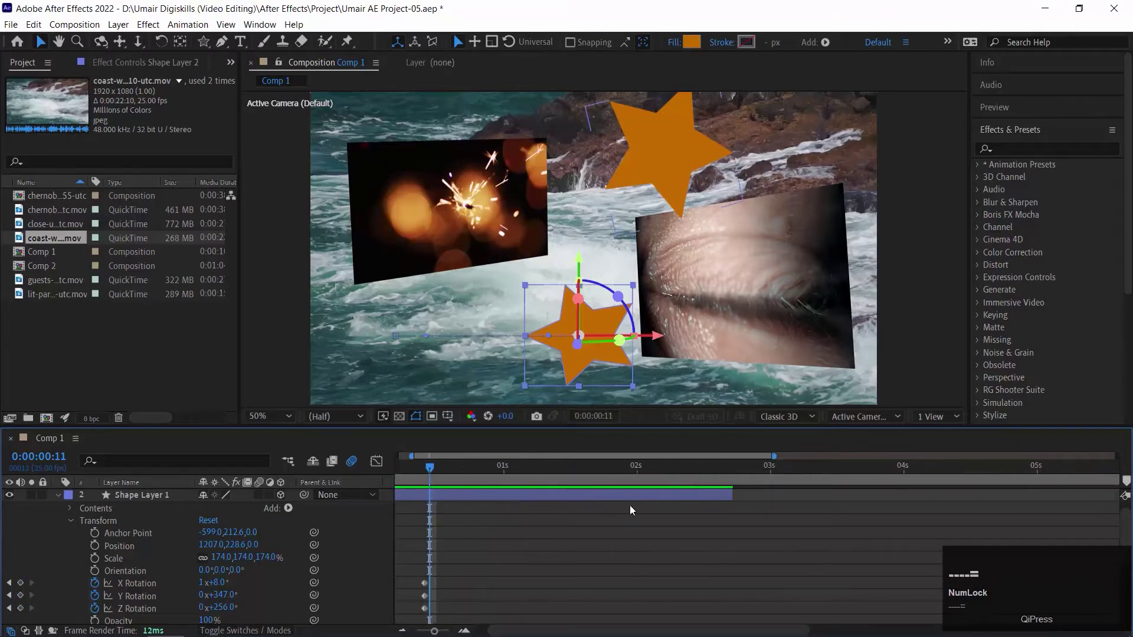
click(410, 467)
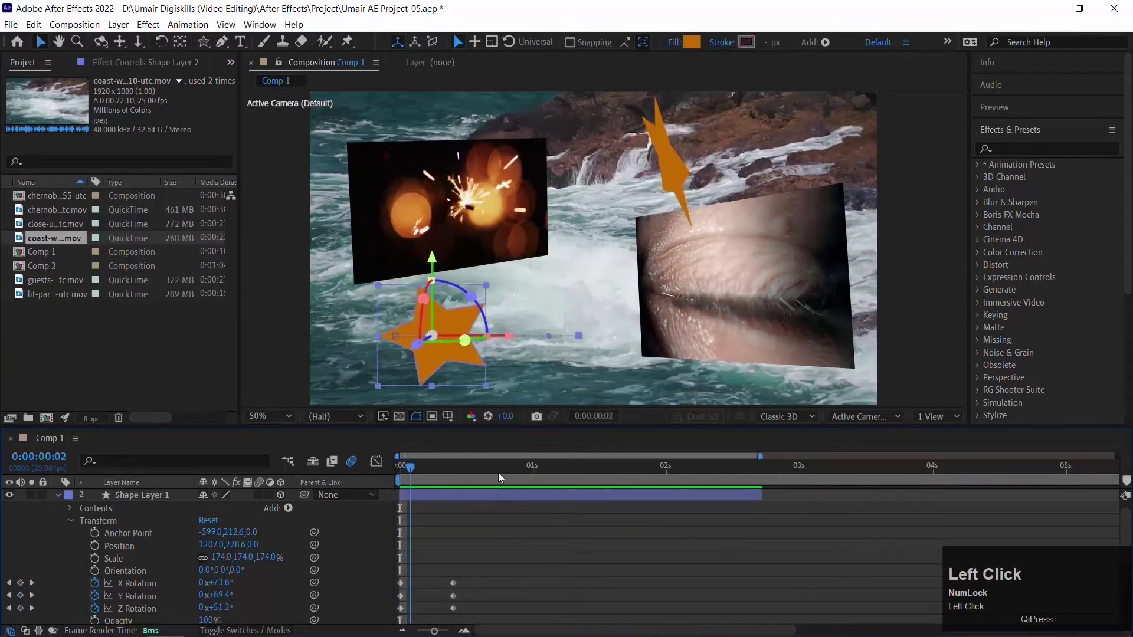
drag(498, 473, 876, 468)
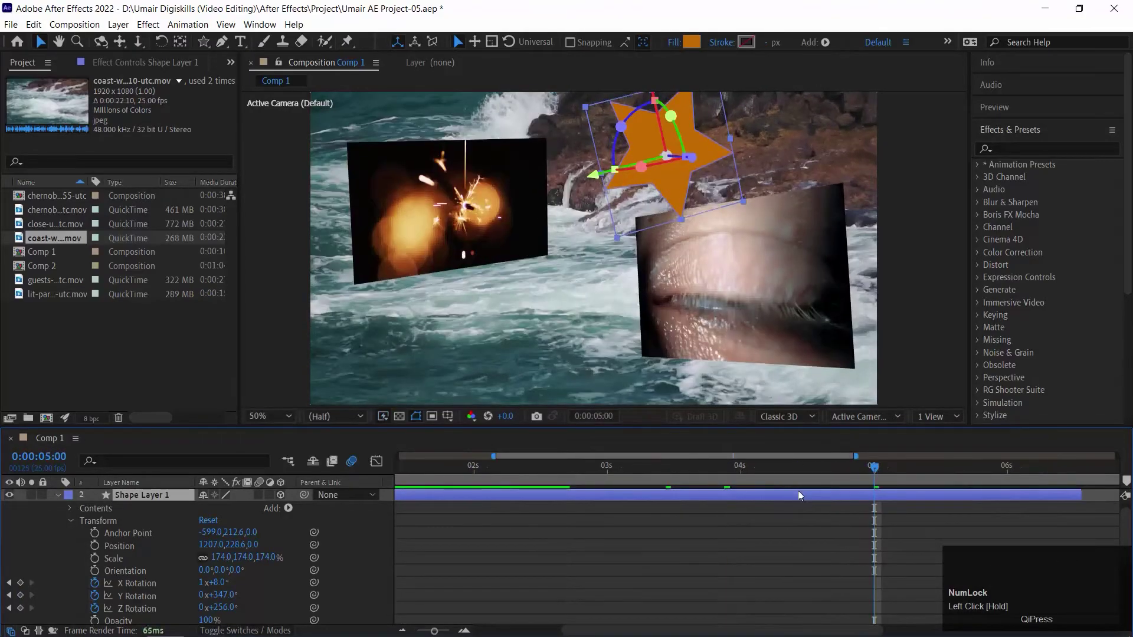
key(minus)
click(457, 592)
drag(491, 560, 820, 607)
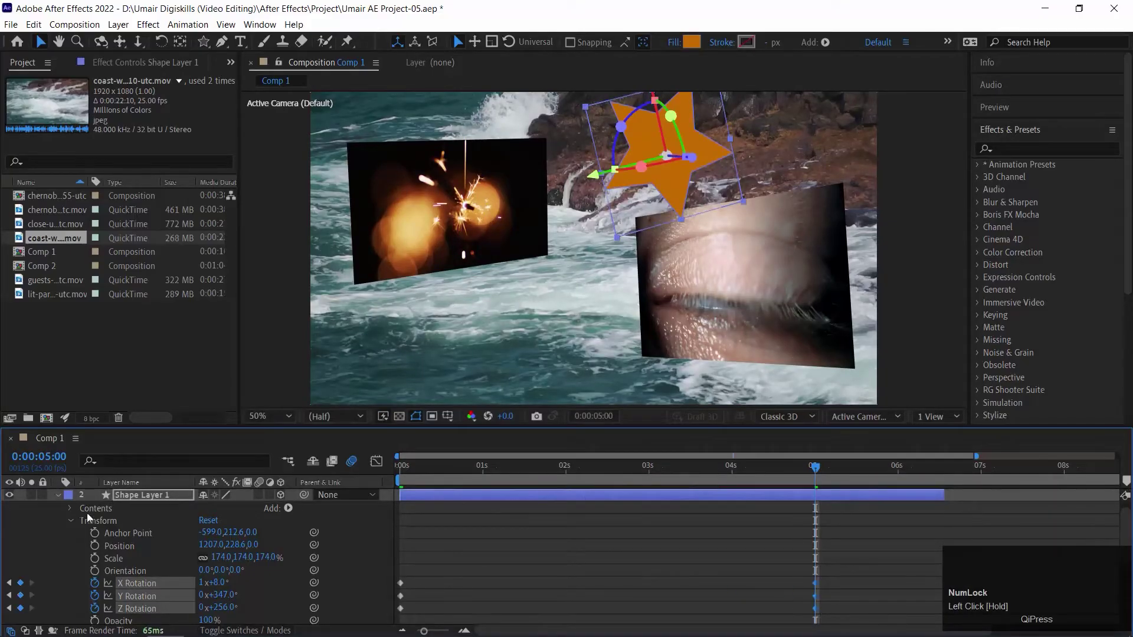
click(60, 496)
click(57, 495)
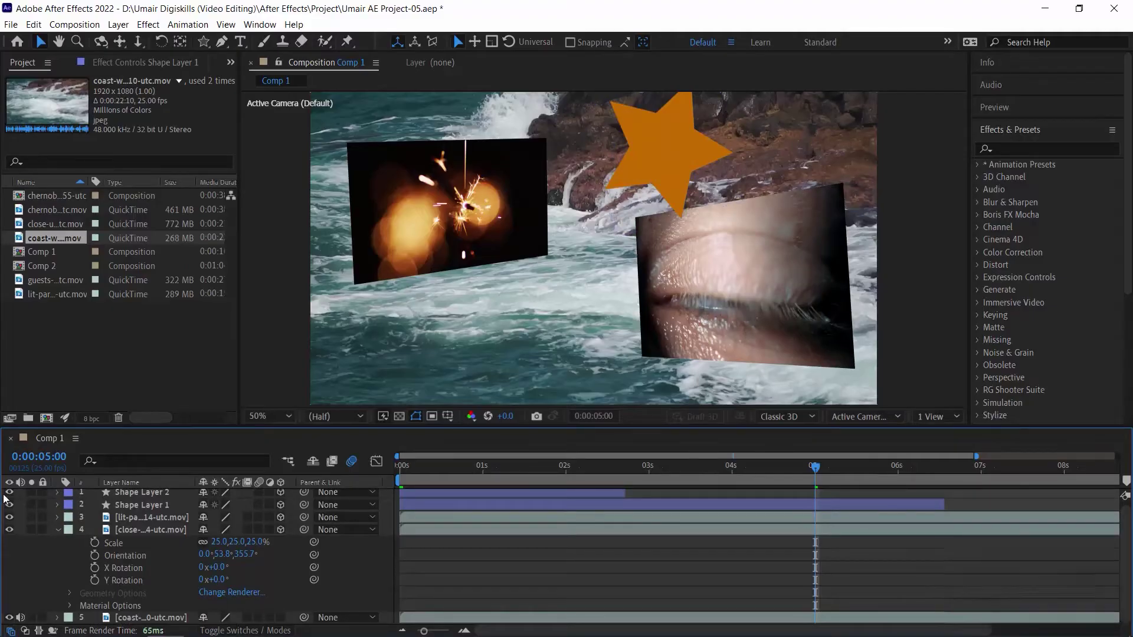
- Extend Shape Layer 2 to the same end as Shape Layer 1 and move its ending position keyframe to 0:00:05:00
drag(625, 492, 943, 492)
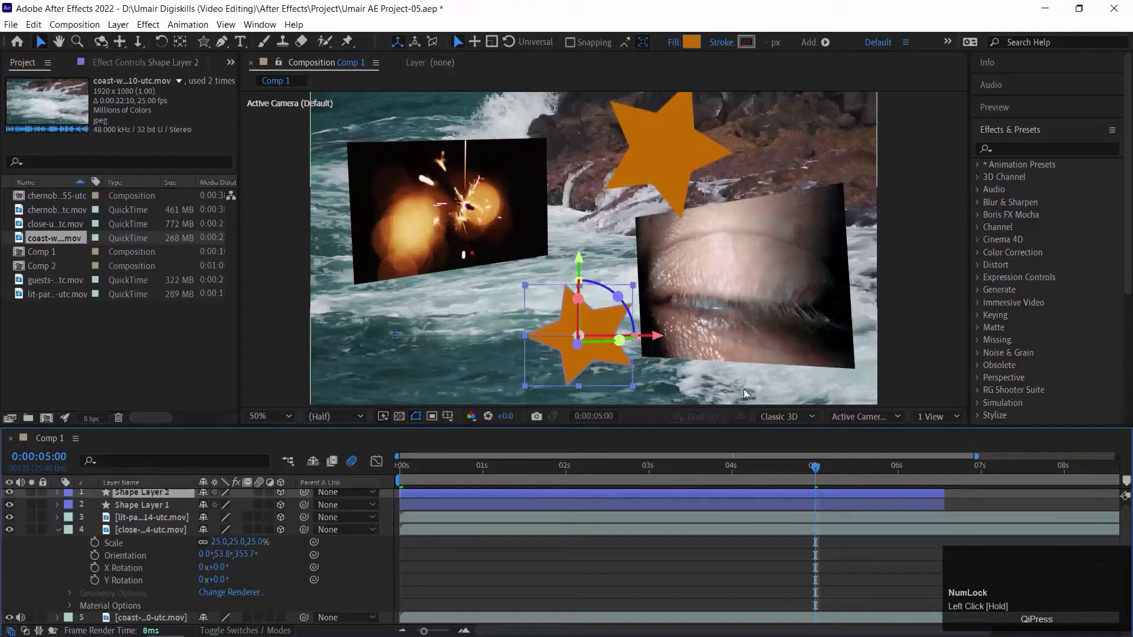
click(61, 491)
drag(433, 542, 816, 543)
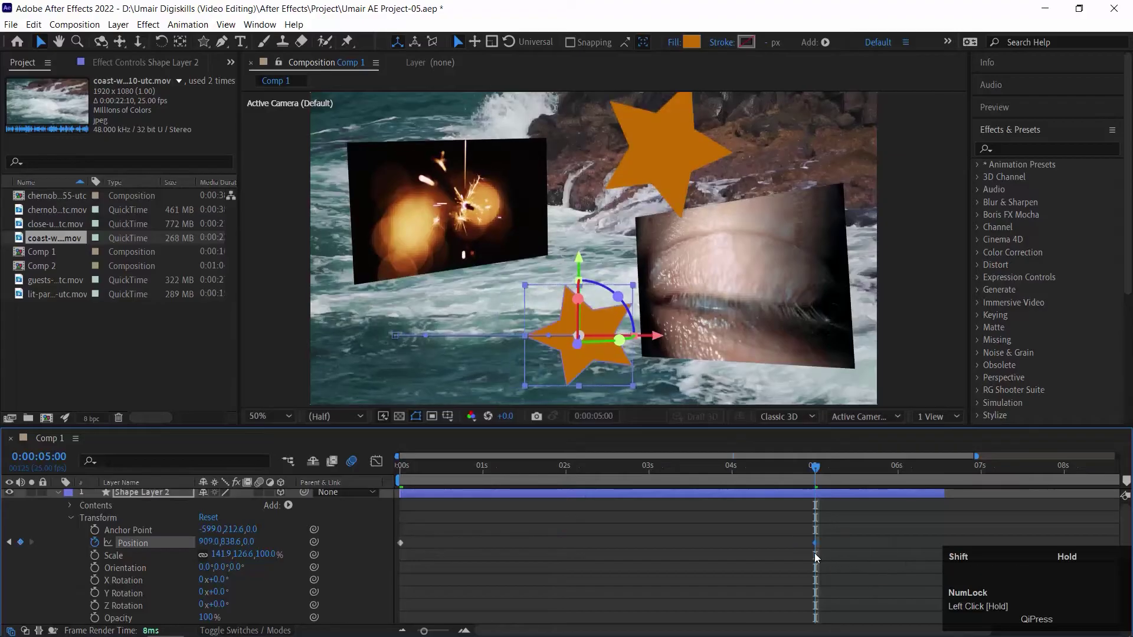
click(58, 491)
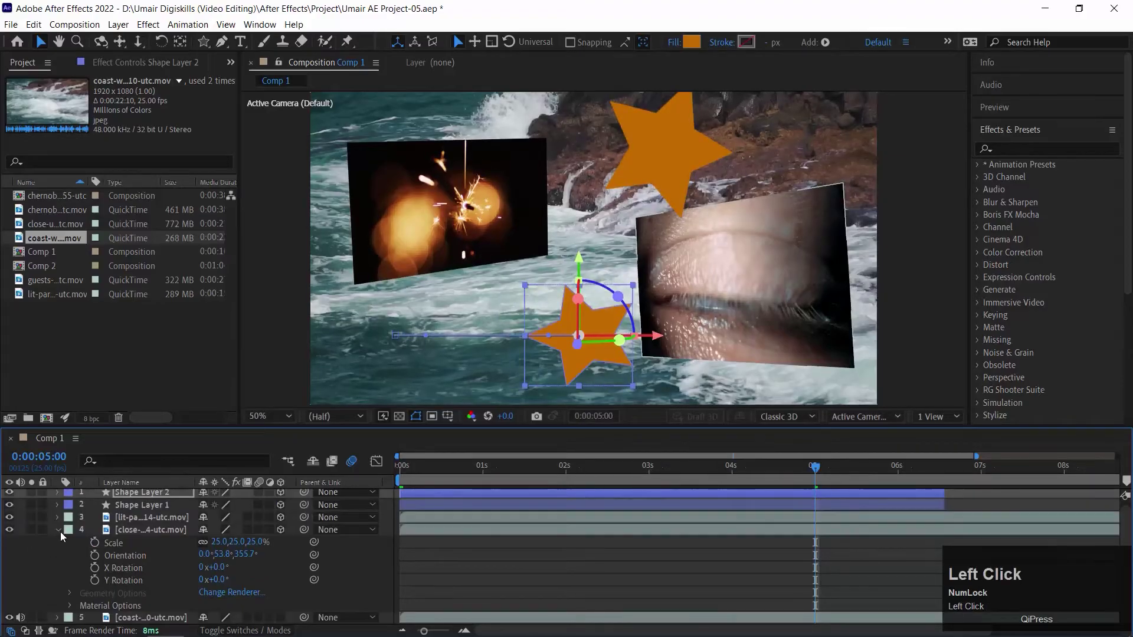
click(61, 533)
- Play Comp 1 from the start to review the slowed animation of both stars
drag(447, 466, 399, 467)
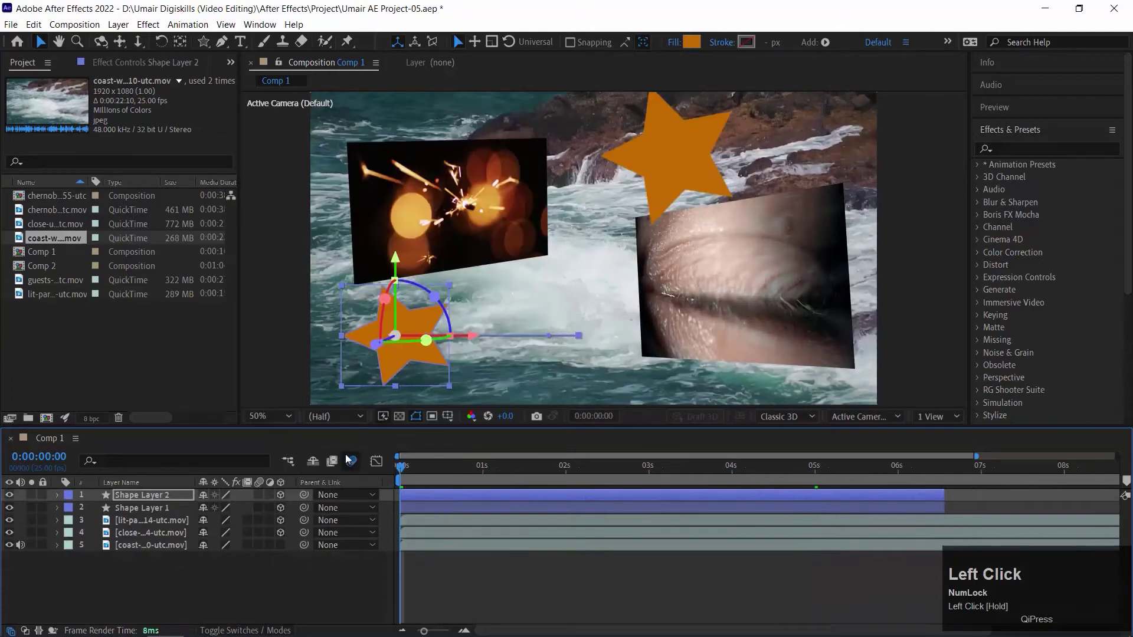
key(space)
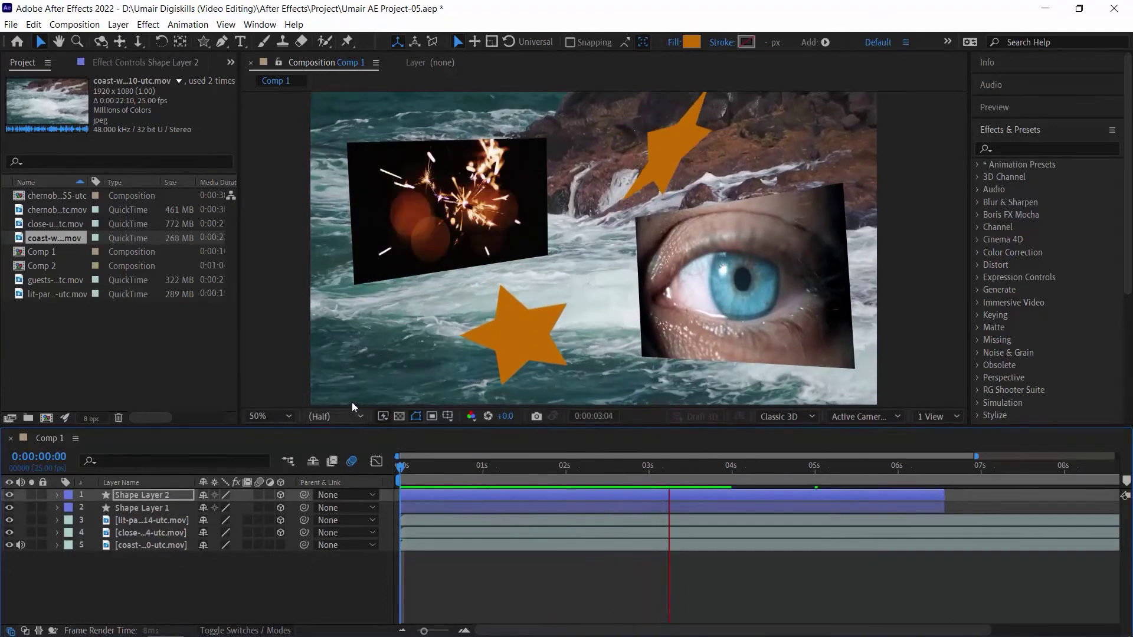
key(space)
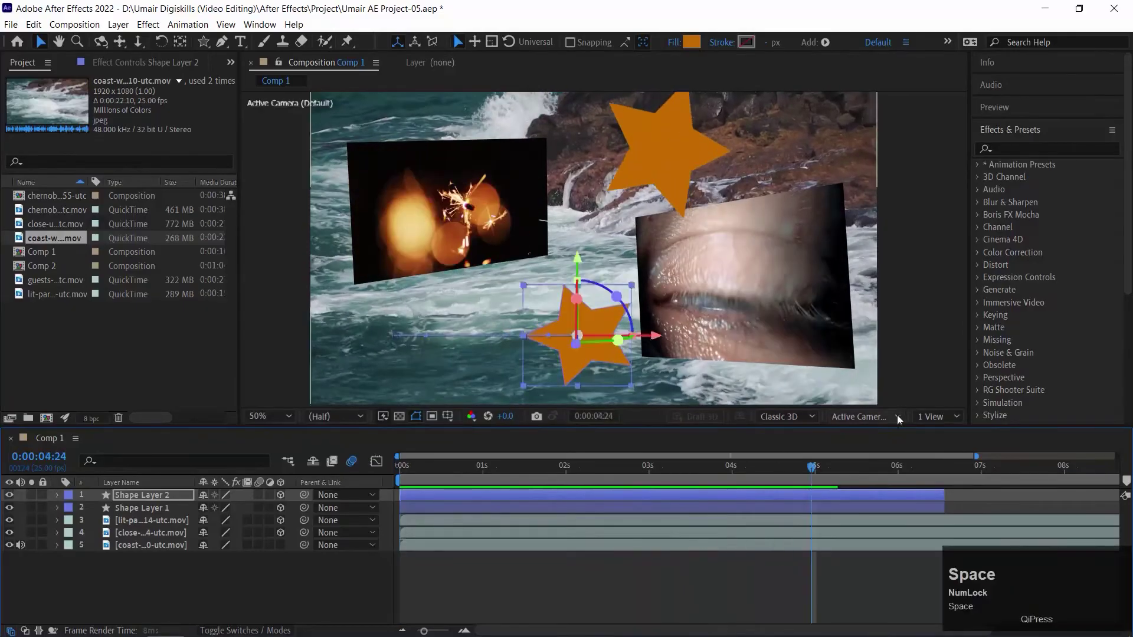
click(268, 436)
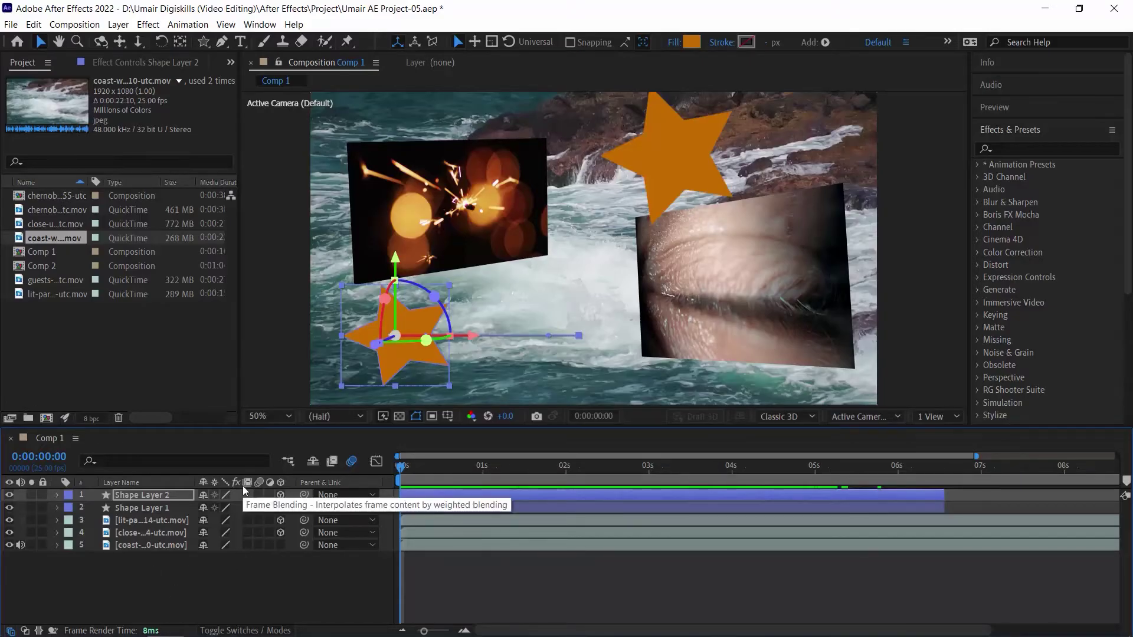
- Add a two-node camera named Camera 1 to Comp 1 using the 50mm preset
right_click(123, 577)
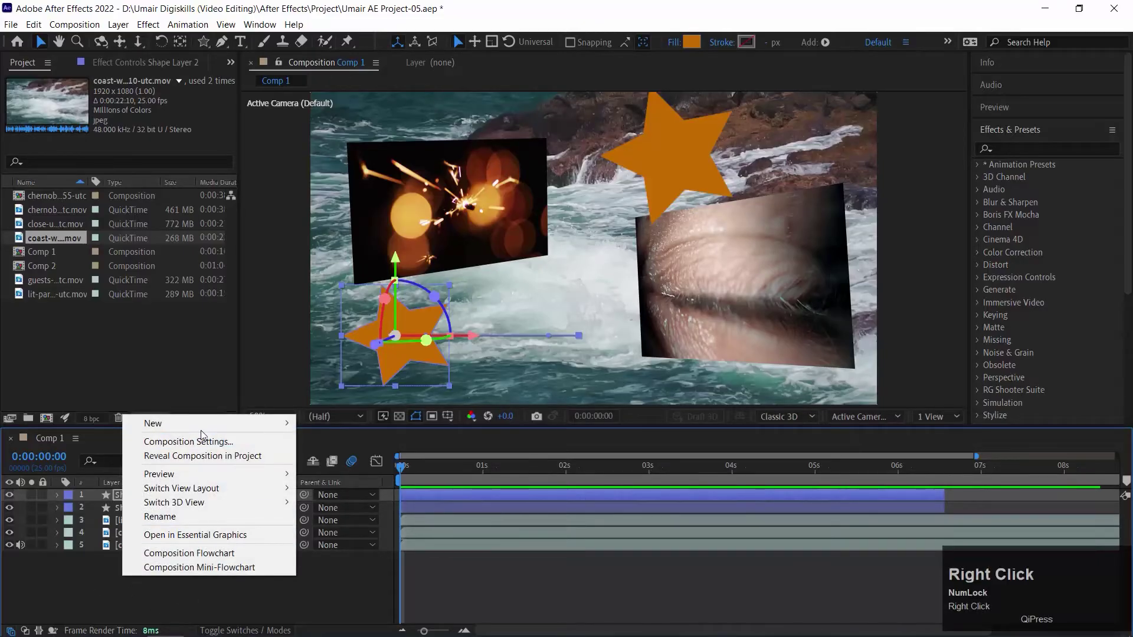
mouse_move(201, 427)
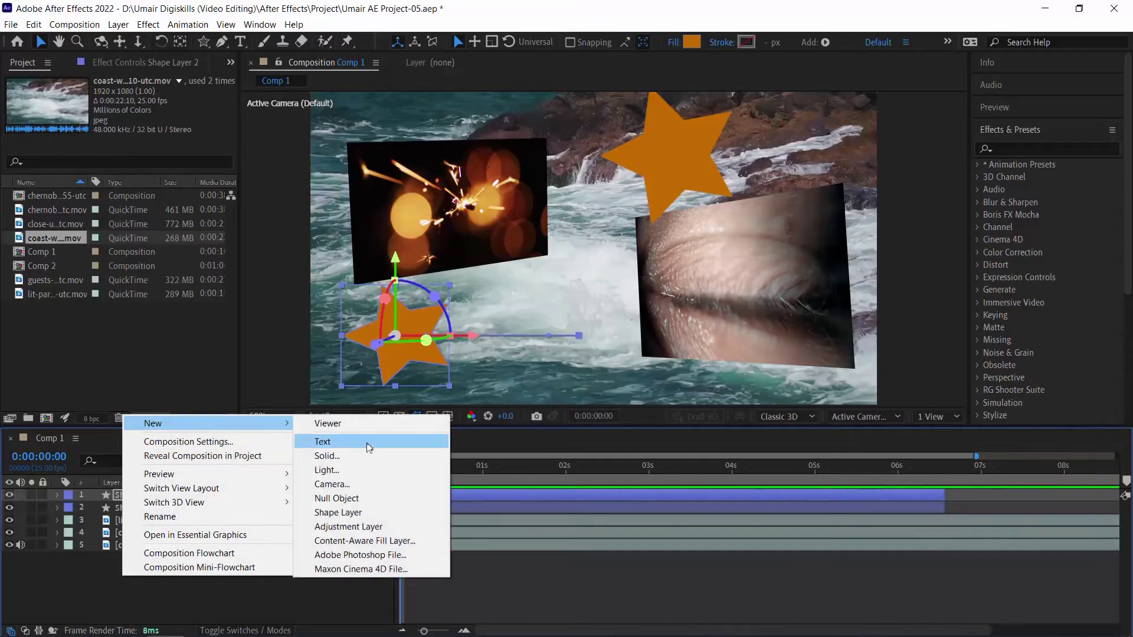
click(373, 485)
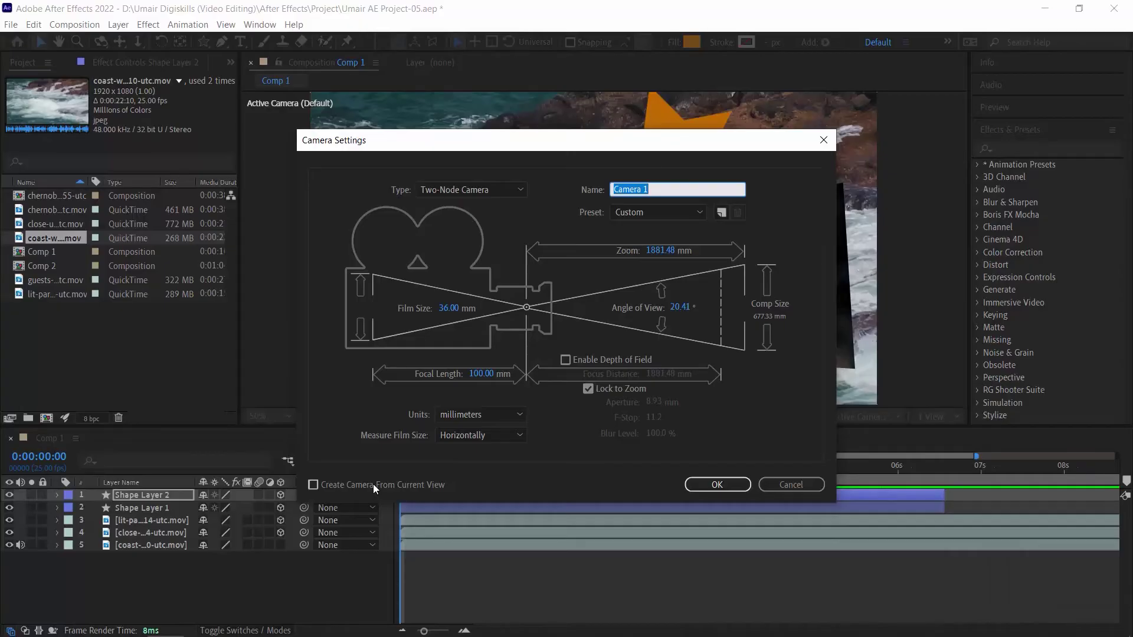
click(668, 189)
click(487, 188)
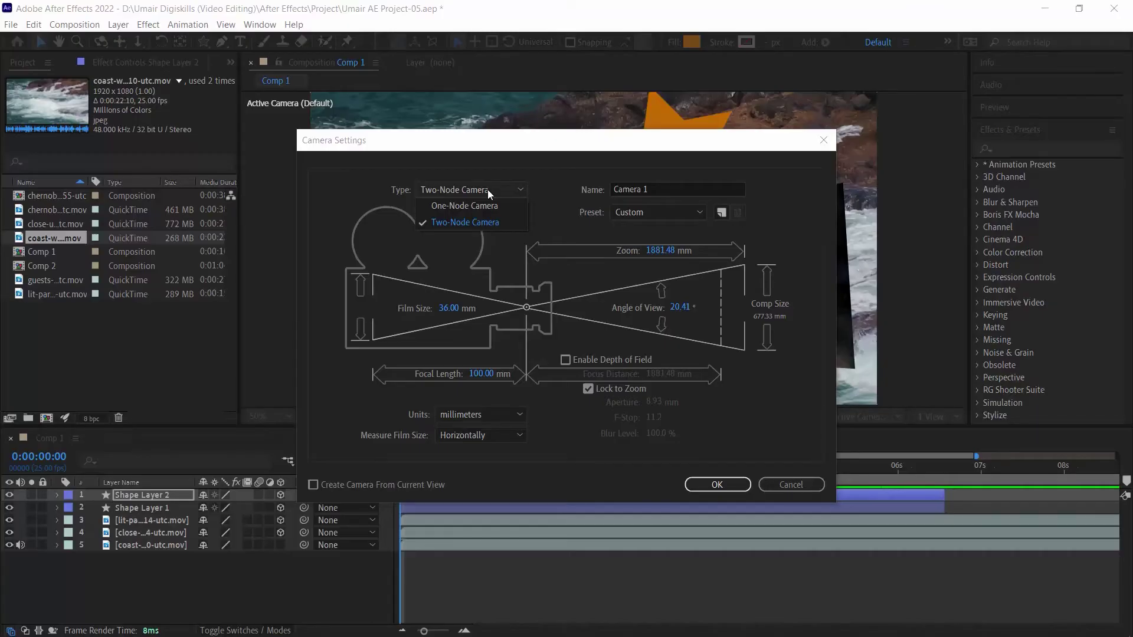
click(490, 222)
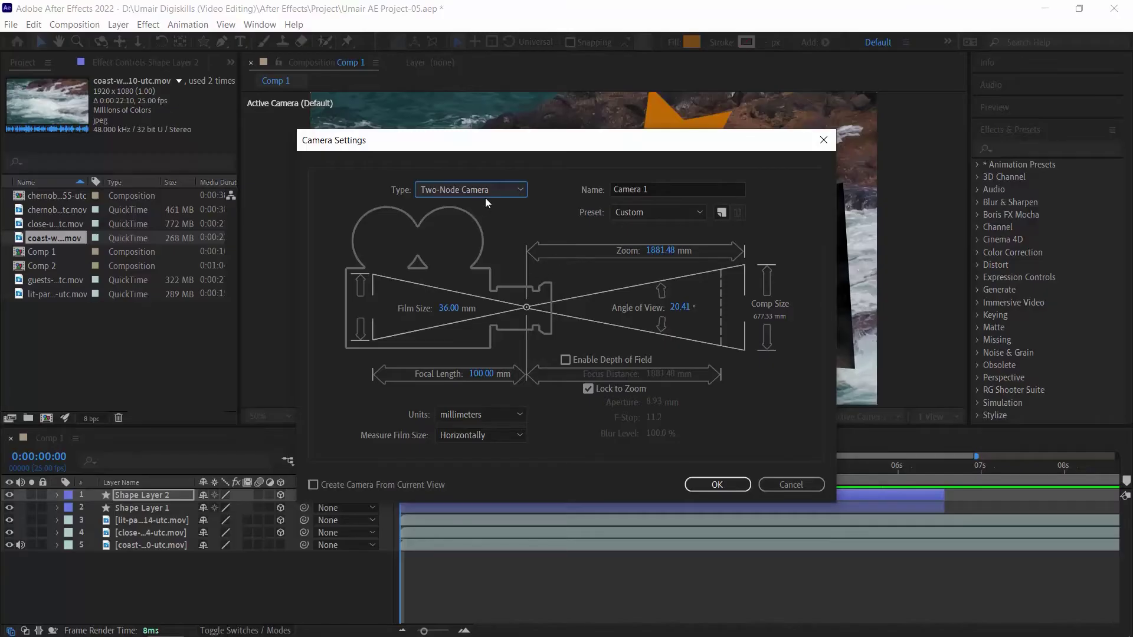
click(696, 212)
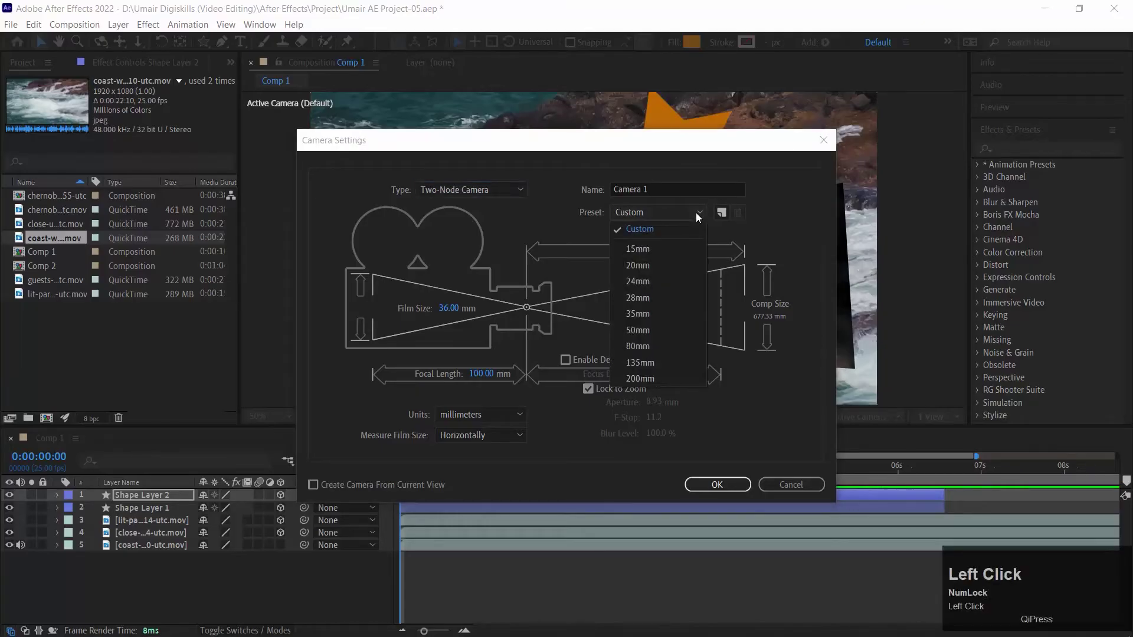
click(651, 332)
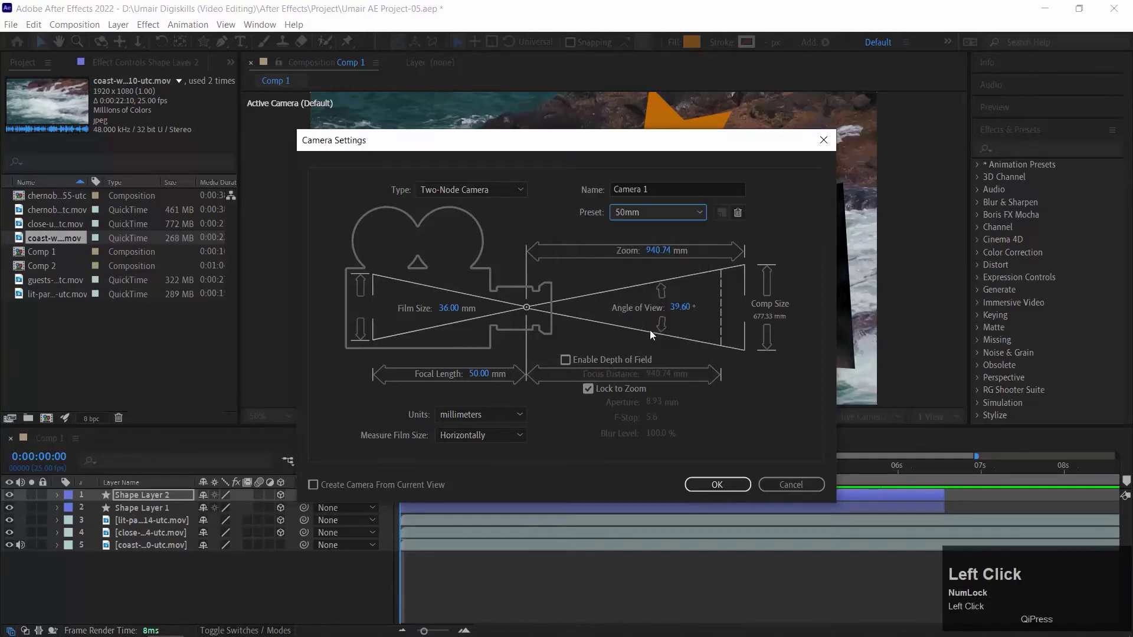
click(718, 485)
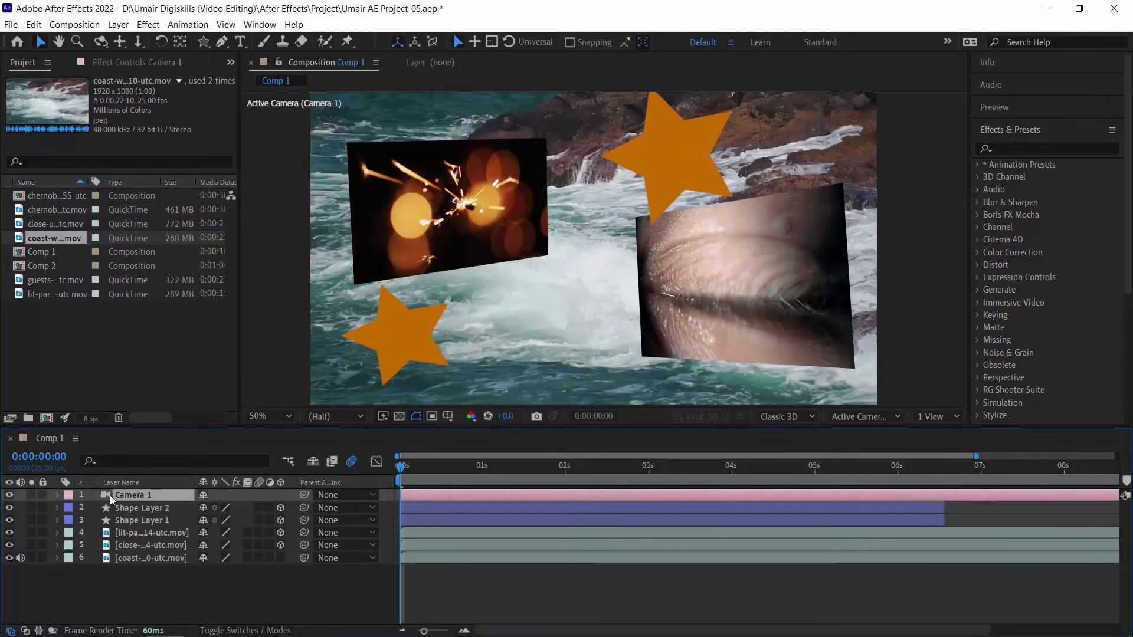
- Expand Camera 1's Transform properties in the timeline
drag(433, 471, 104, 500)
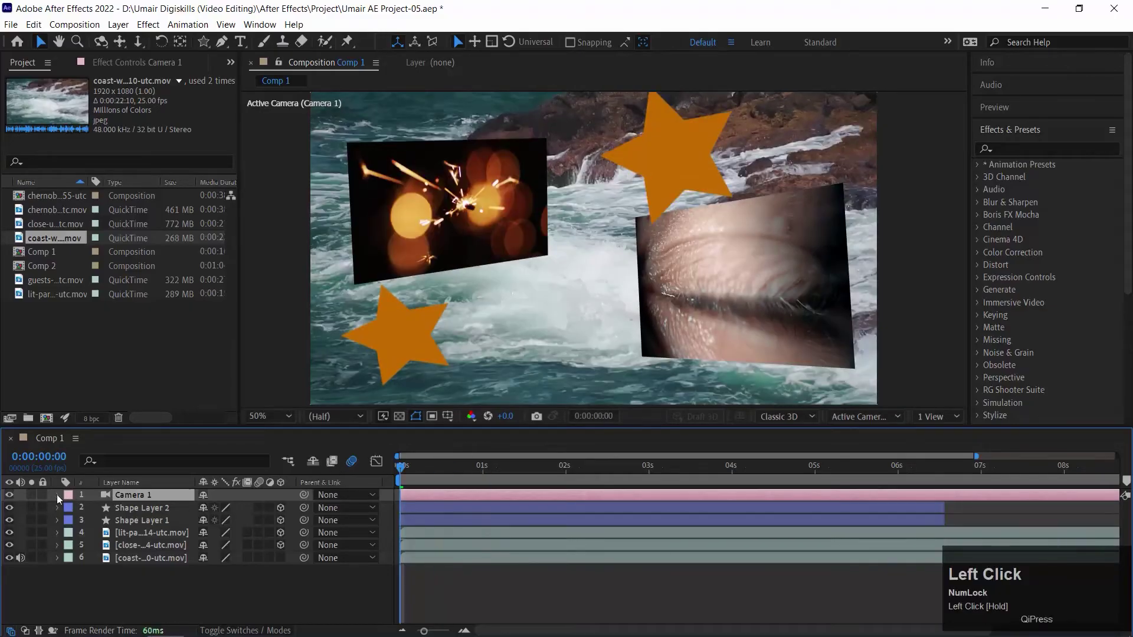
click(57, 494)
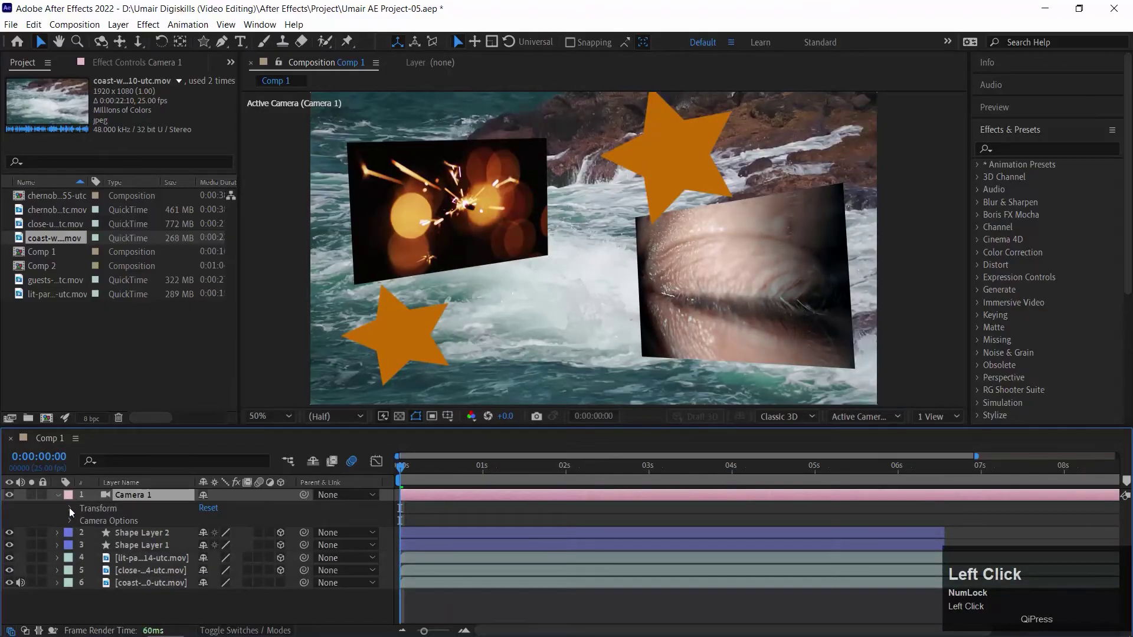
click(69, 508)
- Try shifting Camera 1's Point of Interest and undo the changes
drag(213, 524, 296, 524)
key(Escape)
key(ctrl+z)
key(ctrl+z)
key(ctrl+z)
- Set Camera 1's Position to about 976.0, 435.0, -2902.7 and place the playhead at 0:00:02:01
drag(208, 533, 177, 534)
mouse_move(264, 533)
mouse_down()
mouse_move(378, 533)
mouse_move(257, 533)
mouse_up()
drag(420, 479, 570, 466)
drag(252, 533, 255, 533)
drag(341, 526, 746, 634)
key(ctrl+z)
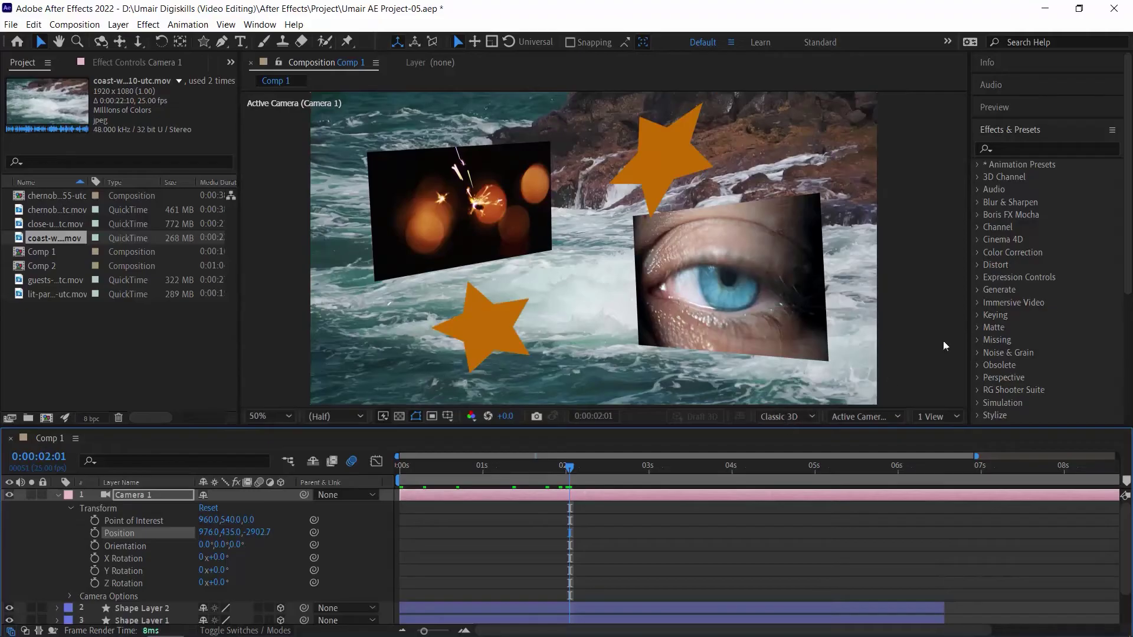
- Switch the composition viewer to 2 Views and frame the whole of Camera 1 in the Top view at 12.5%
click(955, 416)
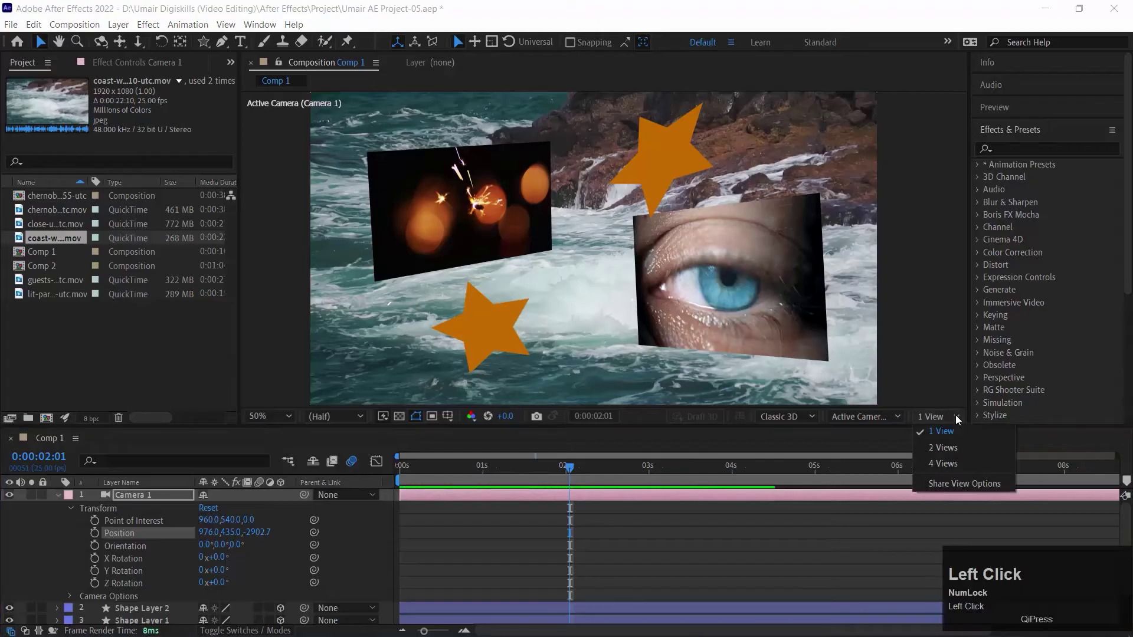
click(960, 448)
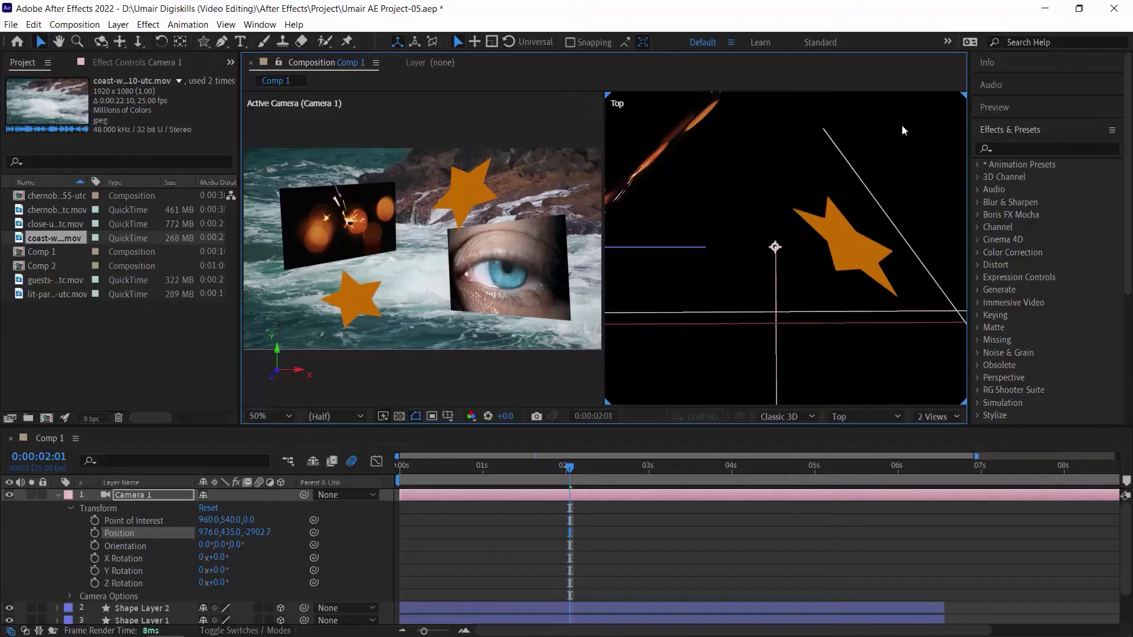
click(758, 136)
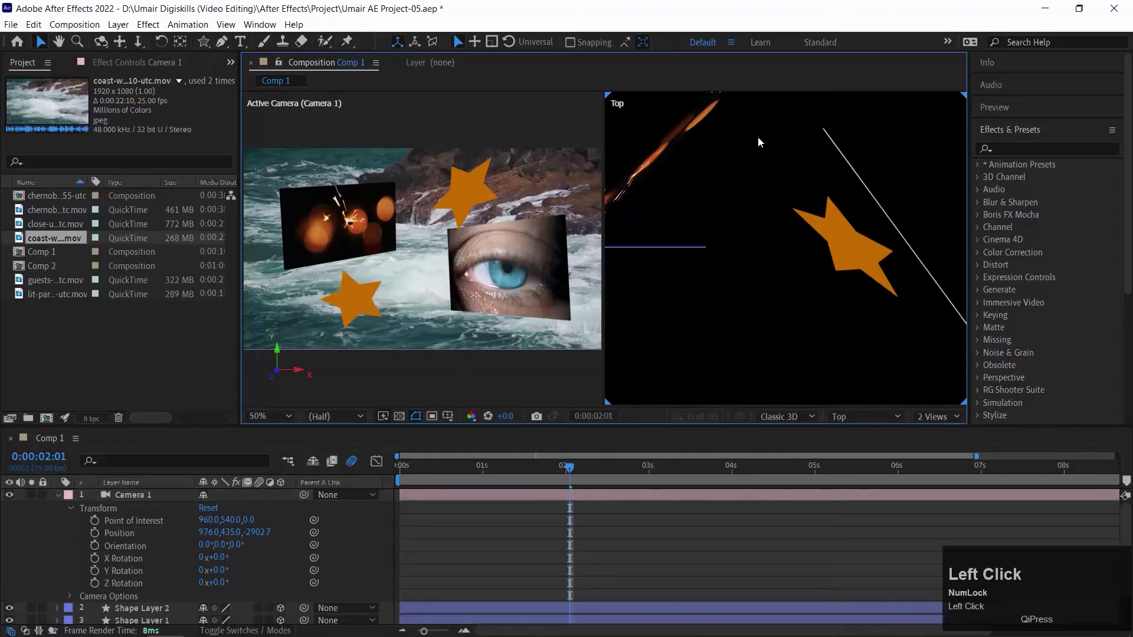
key(ctrl+minus)
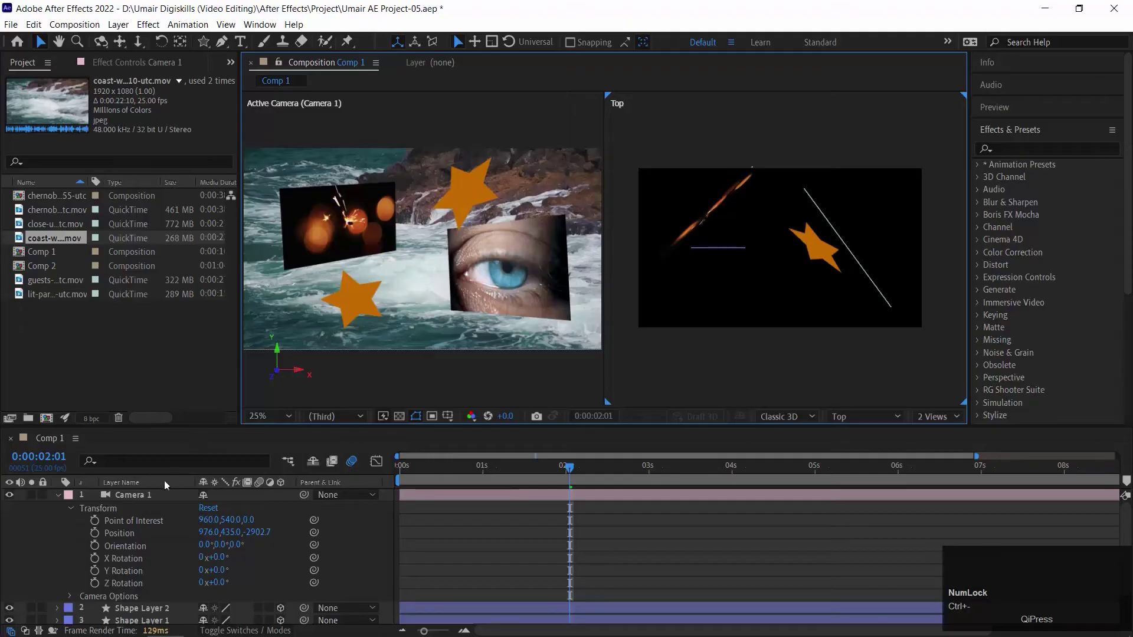
click(119, 496)
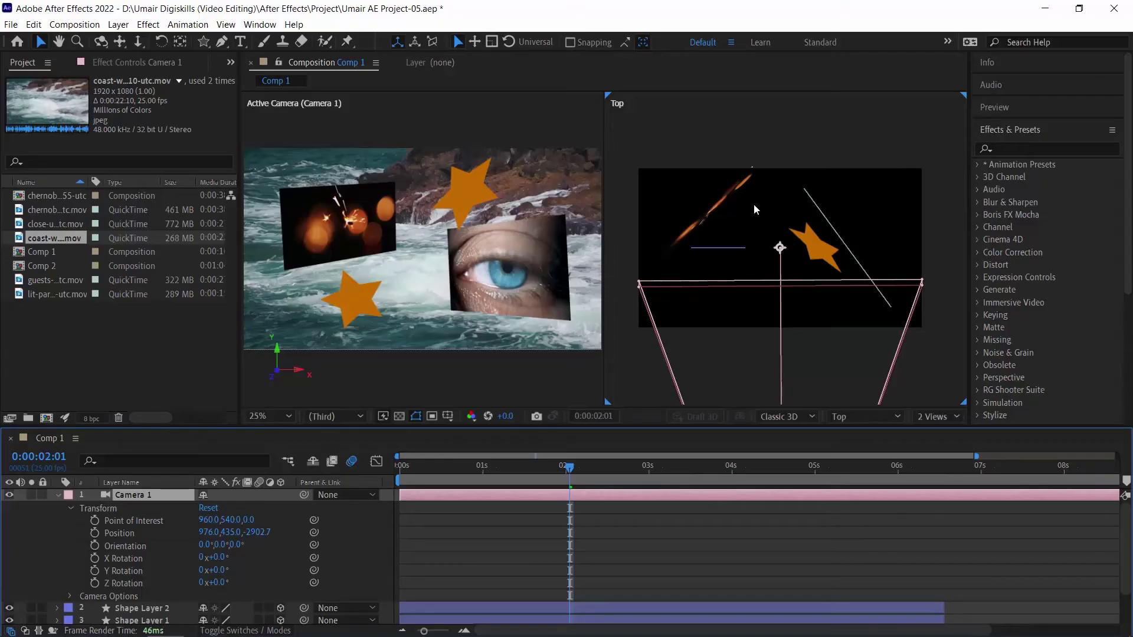
scroll(753, 204, down, 1)
key(space)
drag(806, 378, 822, 309)
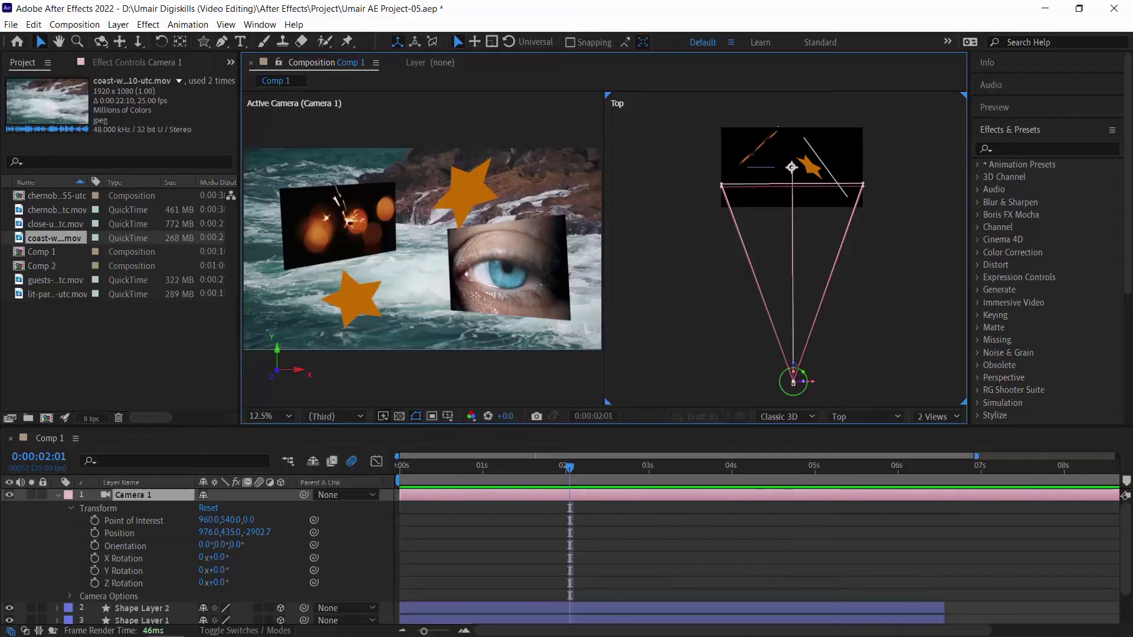
- Reposition Camera 1 in the Top view to about 37.6, 433.8, -2825.1 with its Point of Interest at about 1021.6, 538.8, 205.5
mouse_move(795, 369)
mouse_down()
mouse_move(802, 196)
mouse_move(798, 387)
mouse_up()
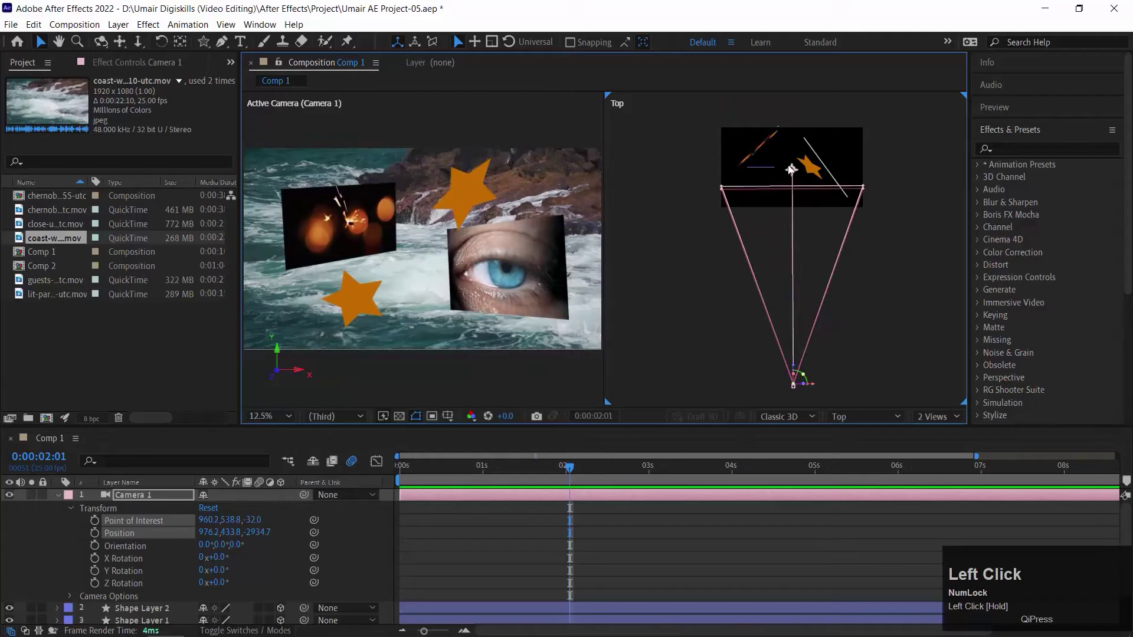
drag(773, 172, 734, 173)
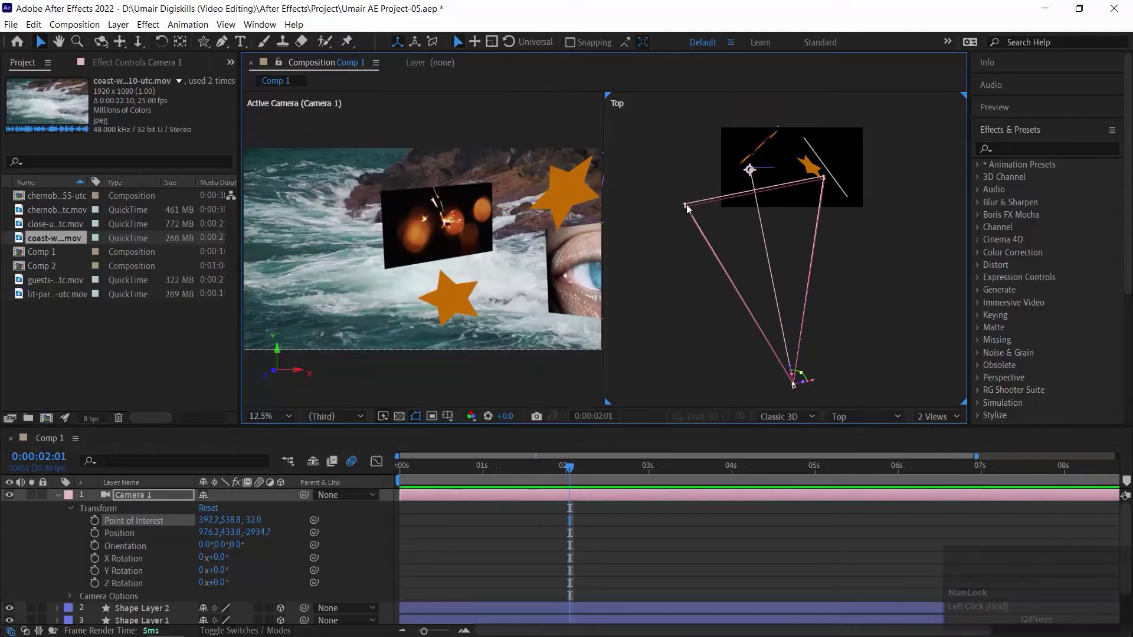
drag(750, 170, 818, 161)
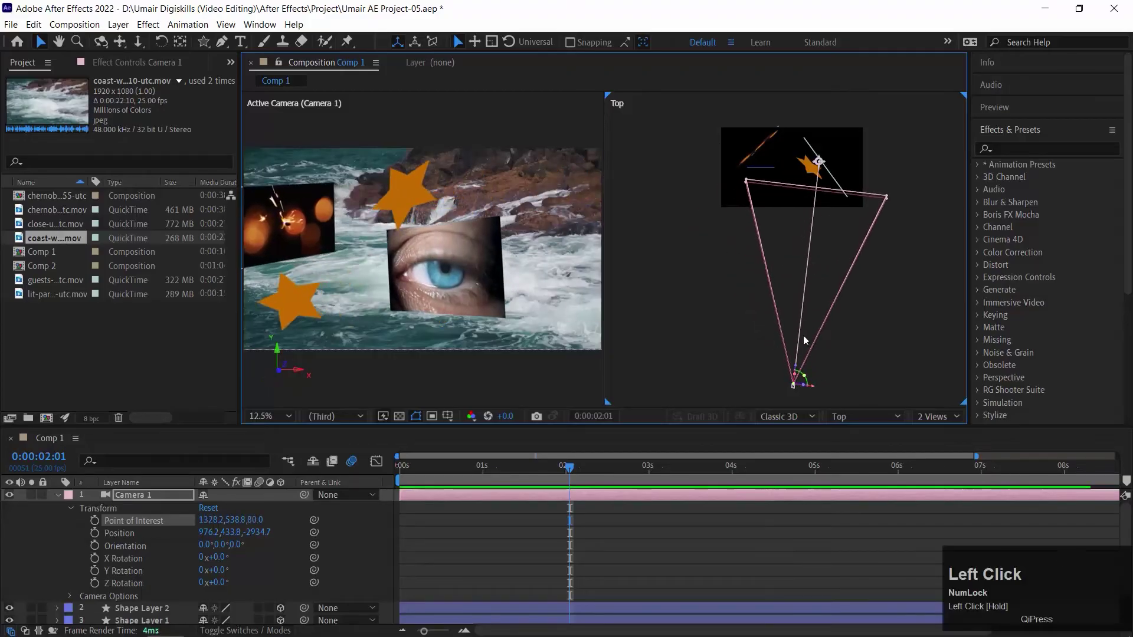
click(796, 385)
drag(795, 386, 726, 378)
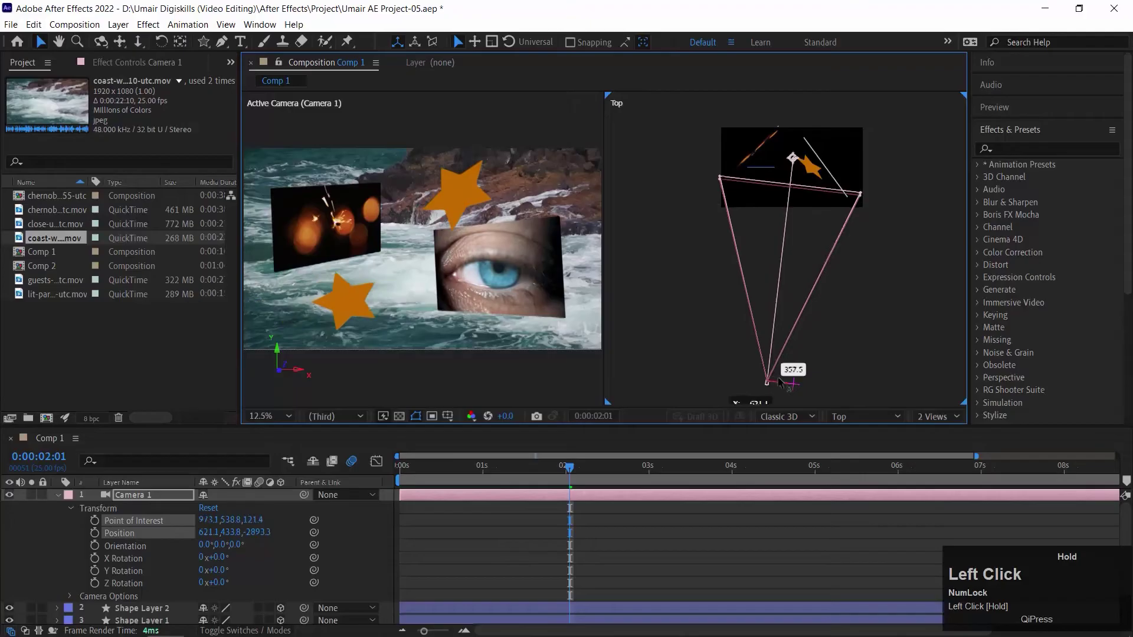
drag(751, 155, 796, 153)
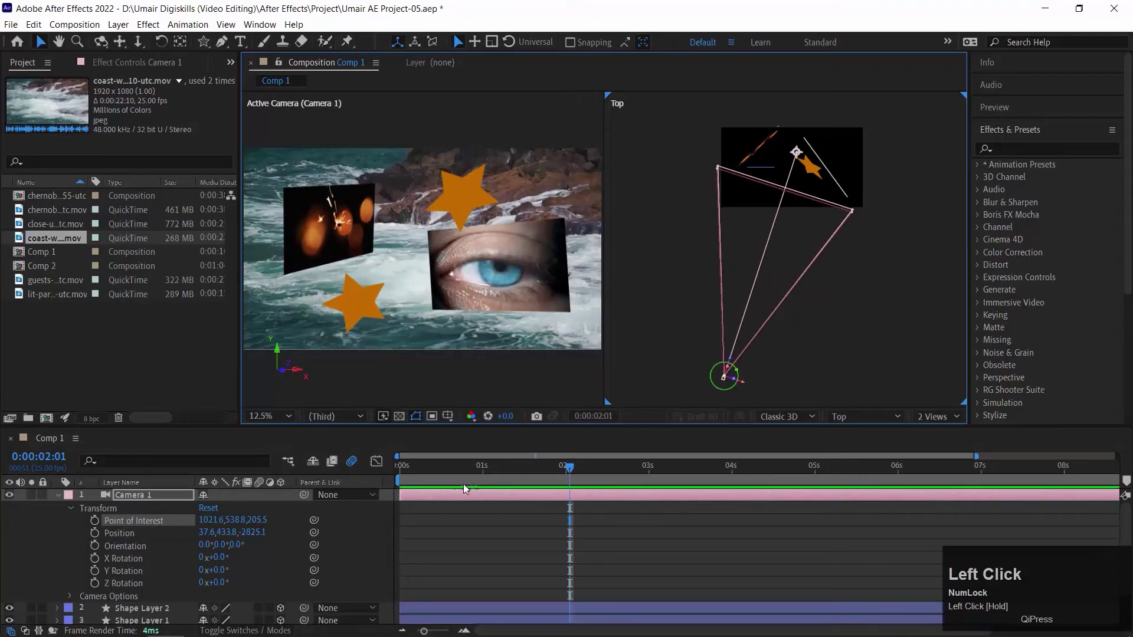
- Set starting keyframes for Camera 1's Point of Interest and Position at 0:00:00:00
drag(459, 466, 278, 470)
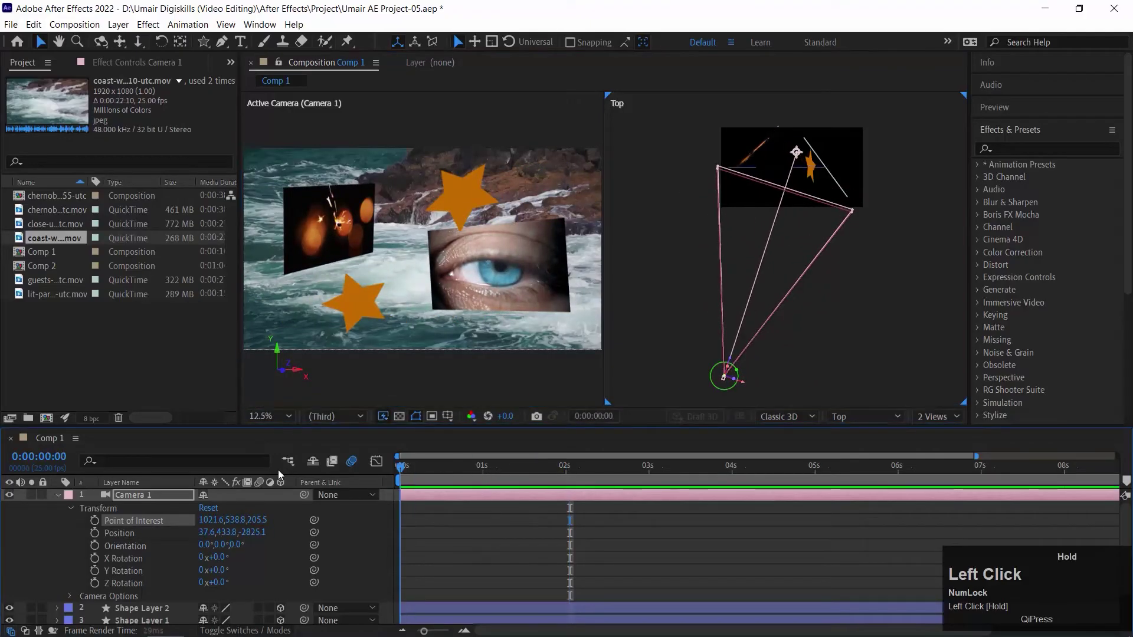
click(95, 521)
click(95, 532)
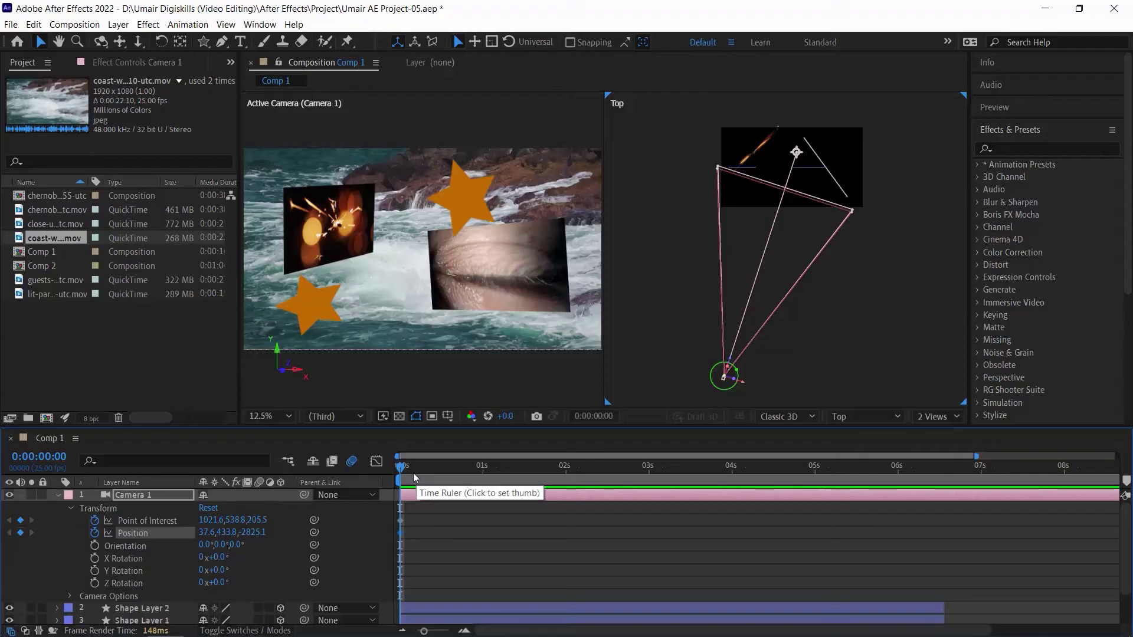
- At 0:00:05:00, move Camera 1 to about 356.5, 478.7, -1390.9 and its Point of Interest to about 2028.5, 583.7, 687.7
drag(411, 472, 817, 480)
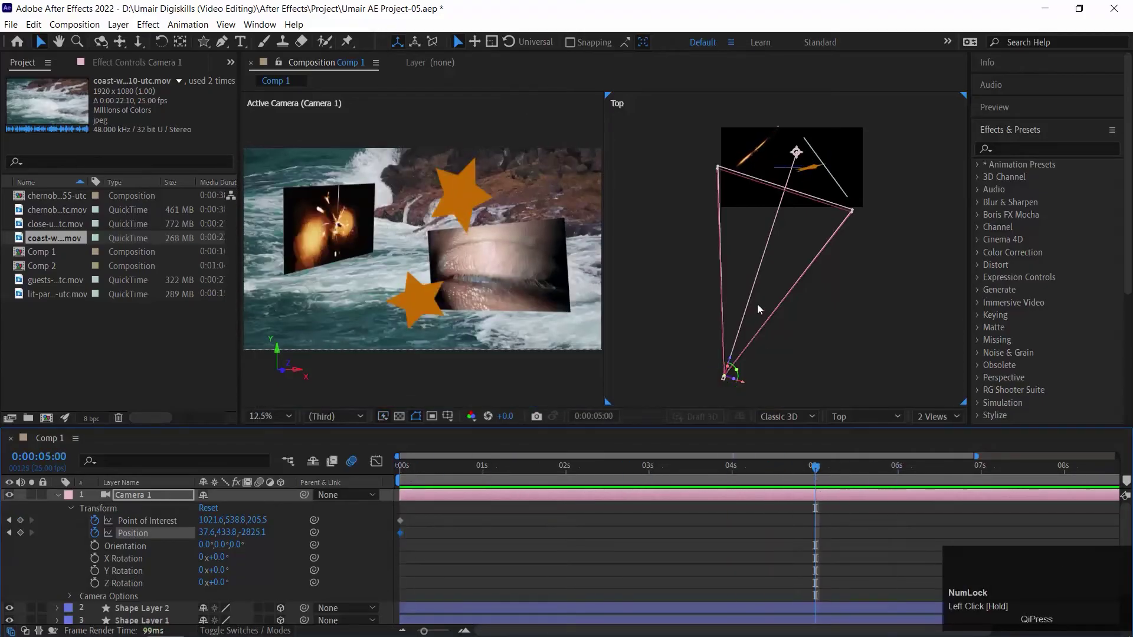
drag(730, 366, 771, 231)
drag(801, 159, 737, 322)
drag(773, 188, 794, 215)
key(space)
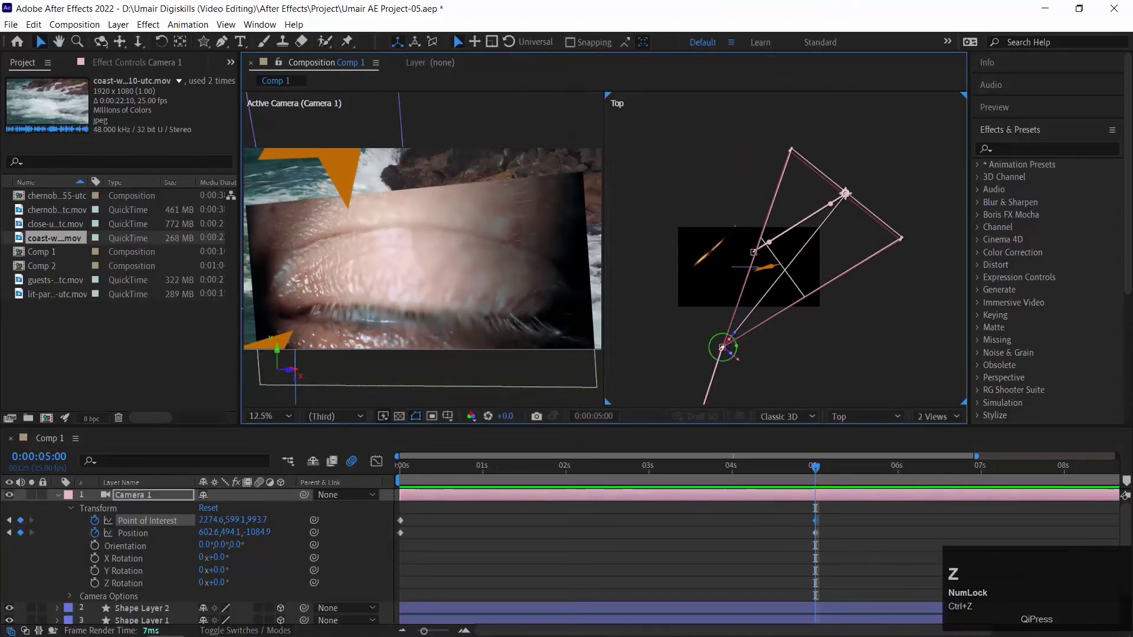
drag(733, 339, 712, 364)
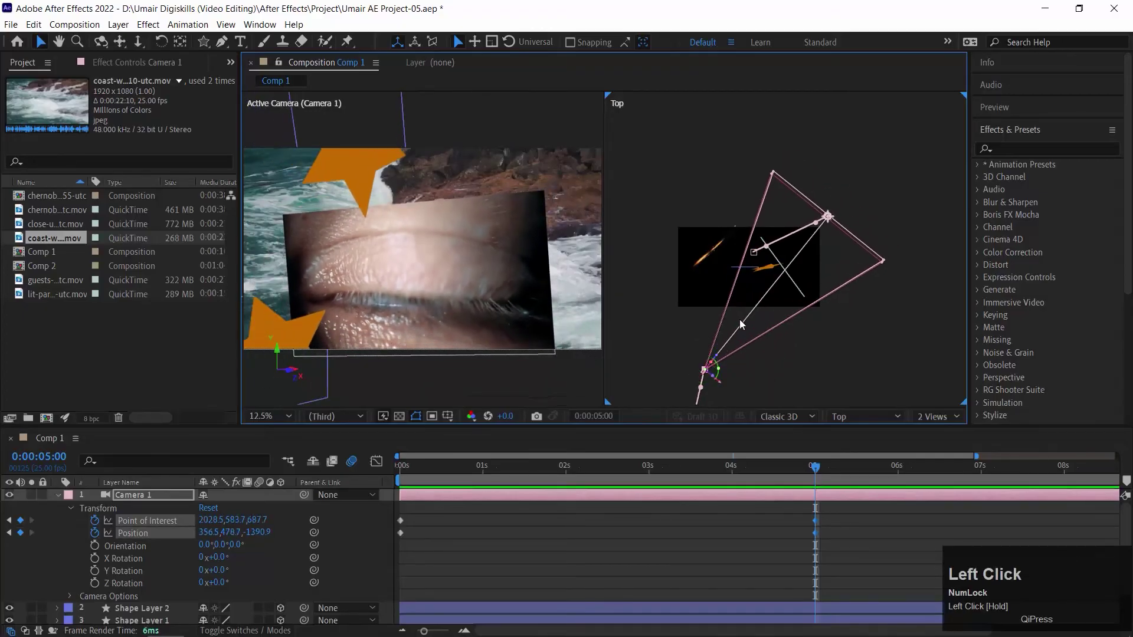
- Shift Camera 1 at 0:00:05:00 to about 133.3, 476.6, -1279.5 with its Point of Interest at about 1805.3, 581.6, 799.2
scroll(739, 322, up, 2)
key(space)
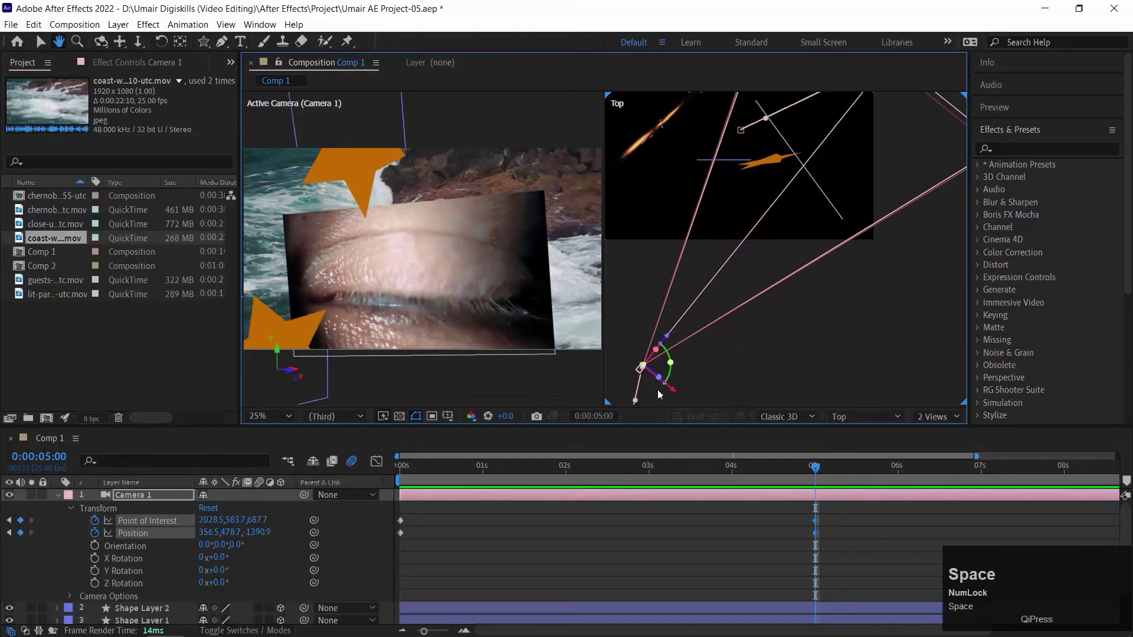
drag(659, 393, 633, 330)
key(ctrl+z)
drag(655, 279, 723, 281)
key(ctrl+equal)
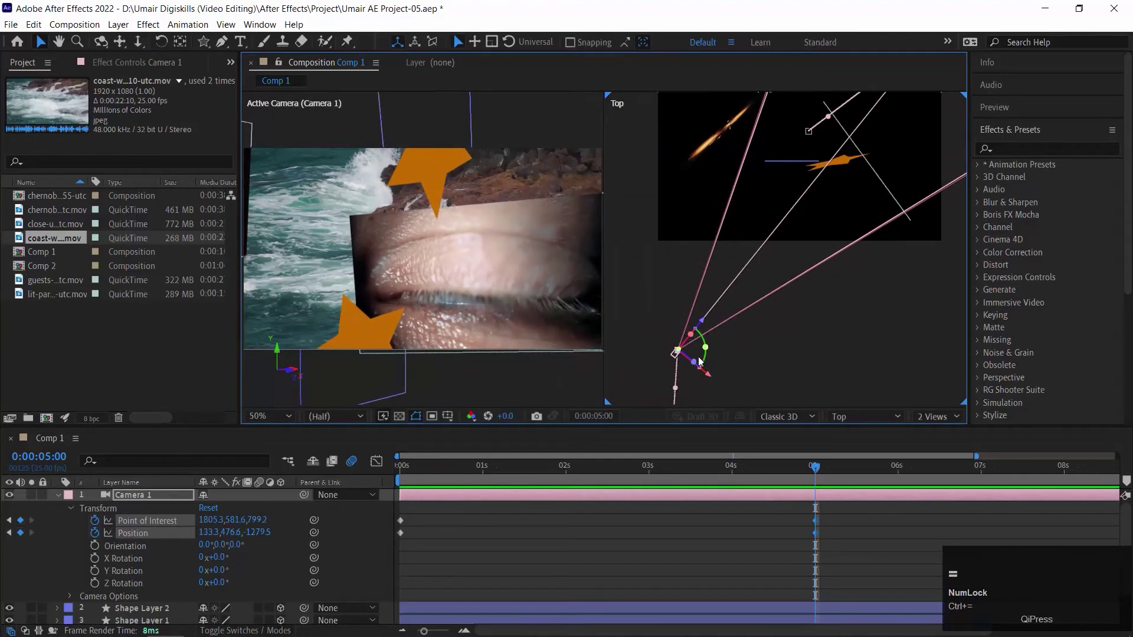
- Rotate Camera 1 in the Top view to a Y orientation of about 6.3°
drag(686, 366, 692, 363)
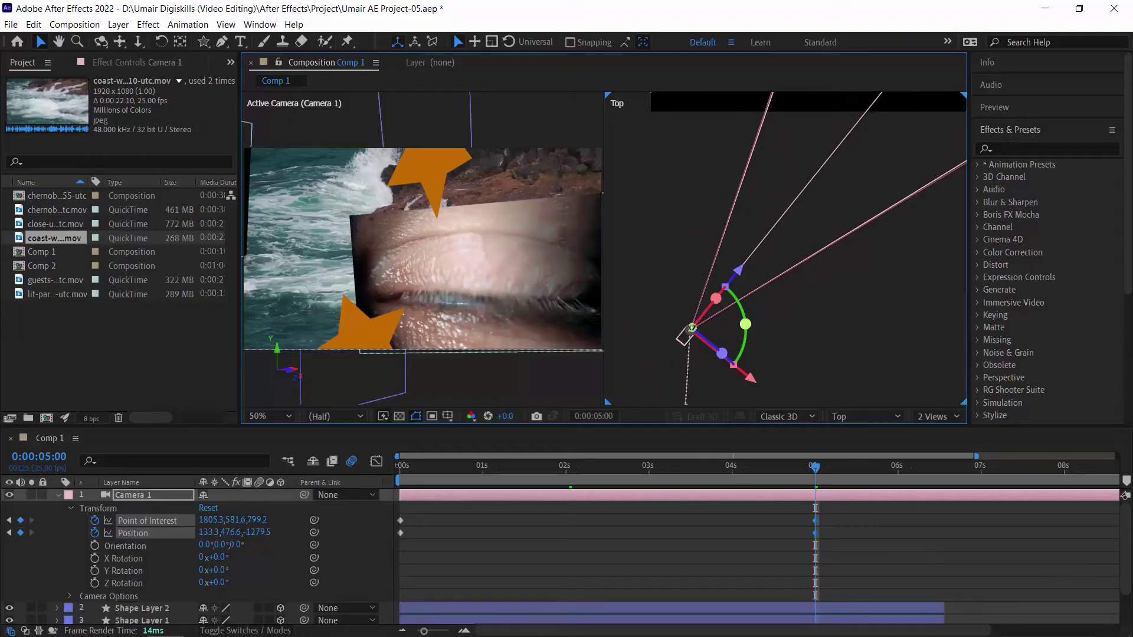
drag(689, 329, 680, 381)
key(space)
- Return to 1 View with magnification set to Fit up to 100% and the playhead at 0:00:00:00
drag(787, 478, 267, 480)
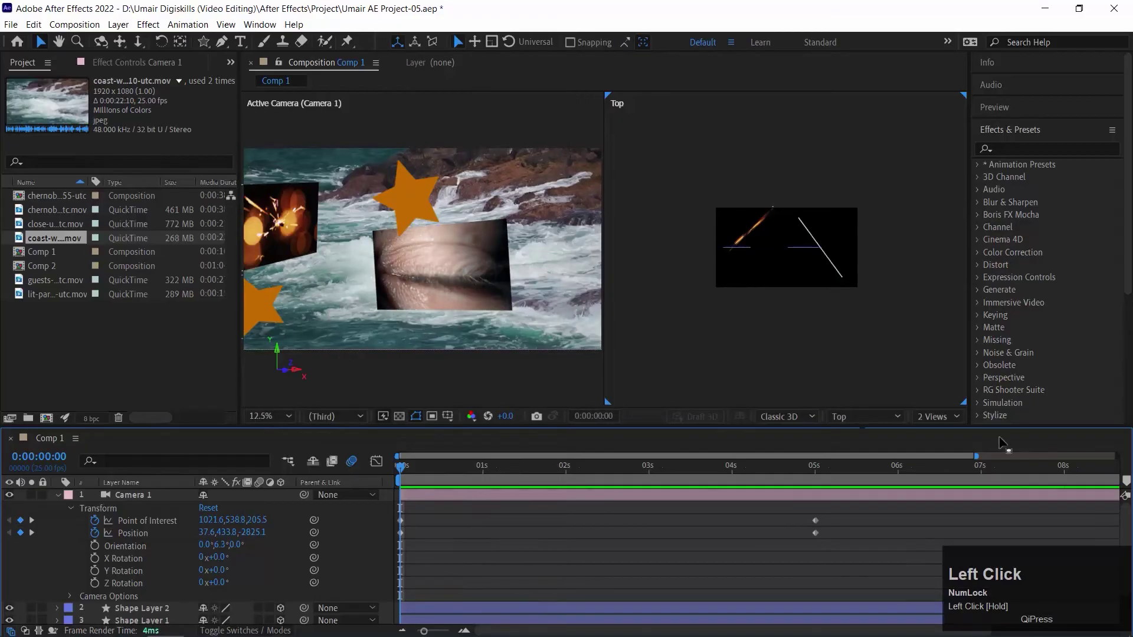
click(943, 419)
click(943, 429)
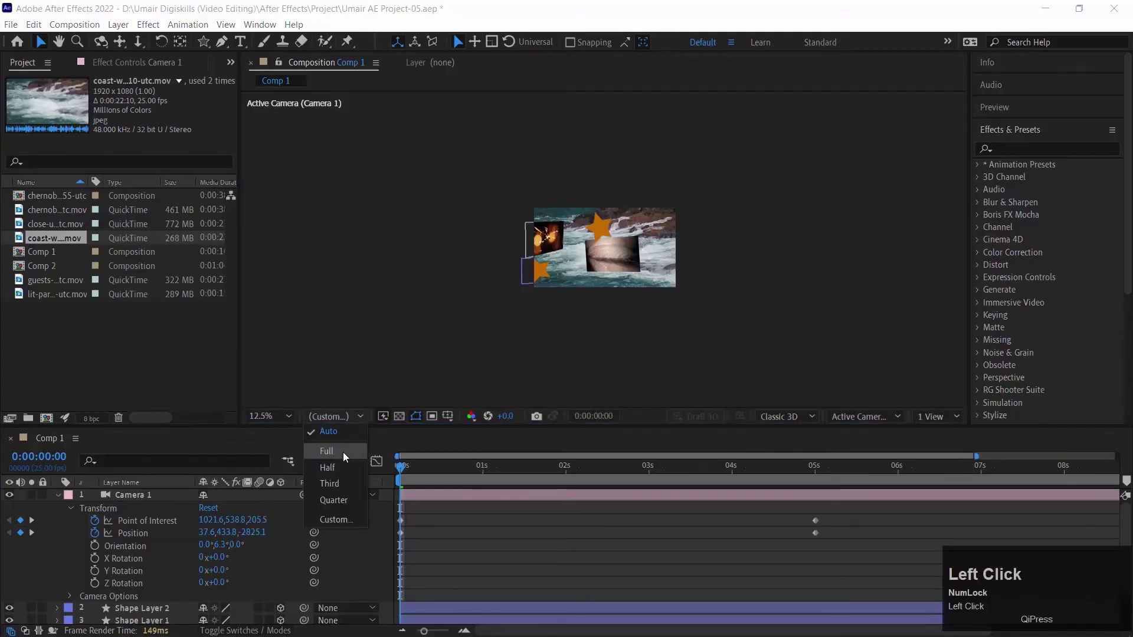
click(277, 259)
click(270, 416)
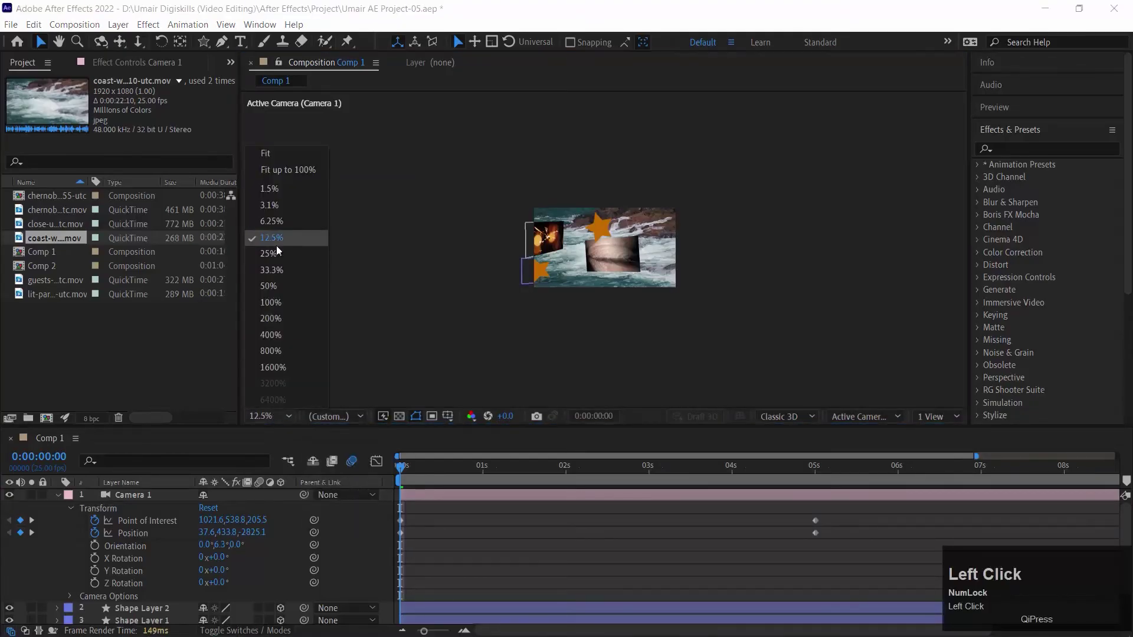
click(421, 334)
click(274, 416)
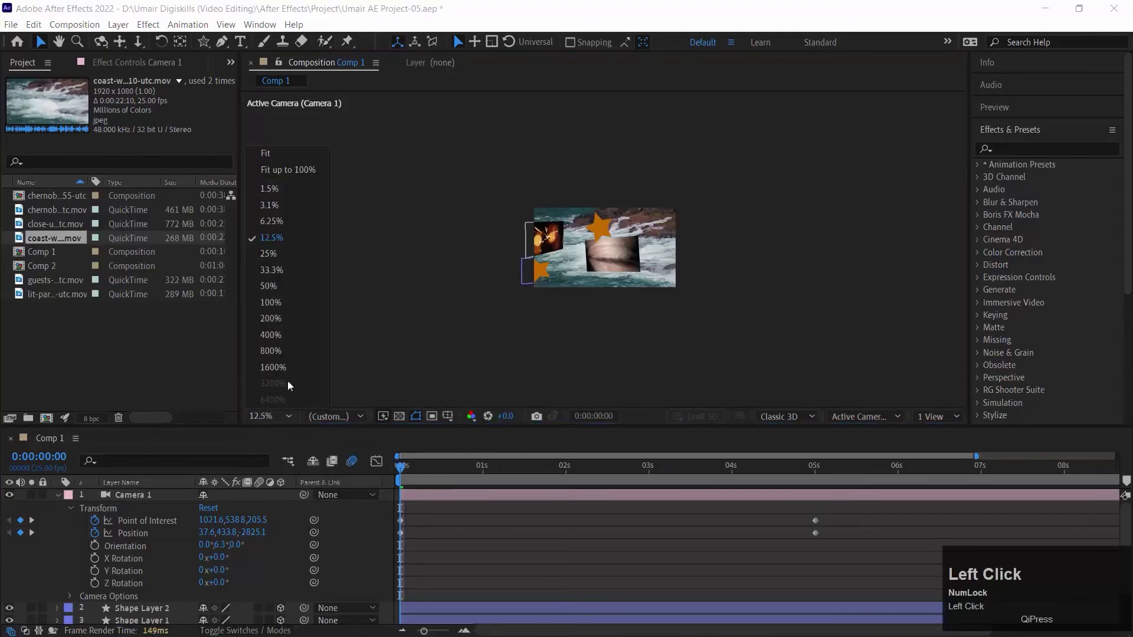
click(283, 170)
click(240, 486)
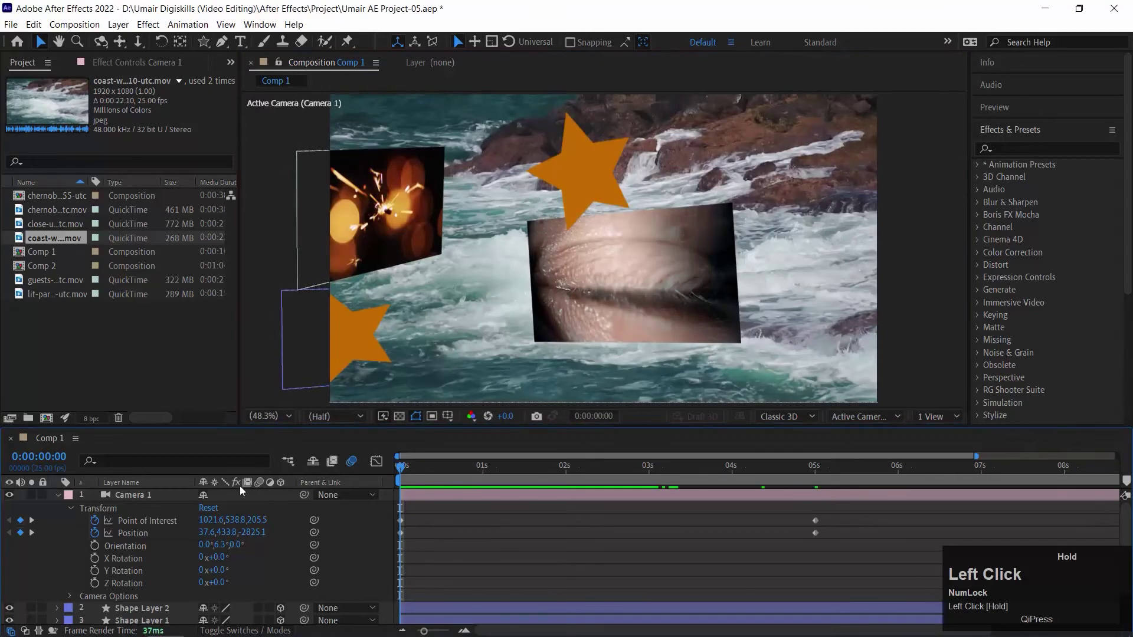
- Preview the camera animation in Comp 1 from 0:00:00:00
key(space)
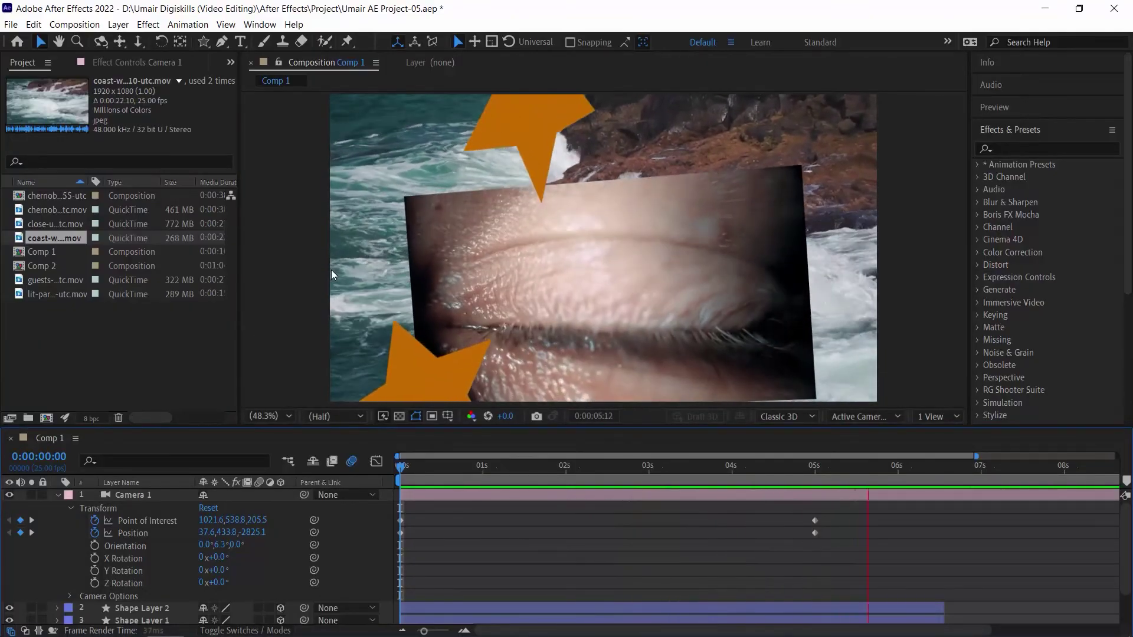
key(space)
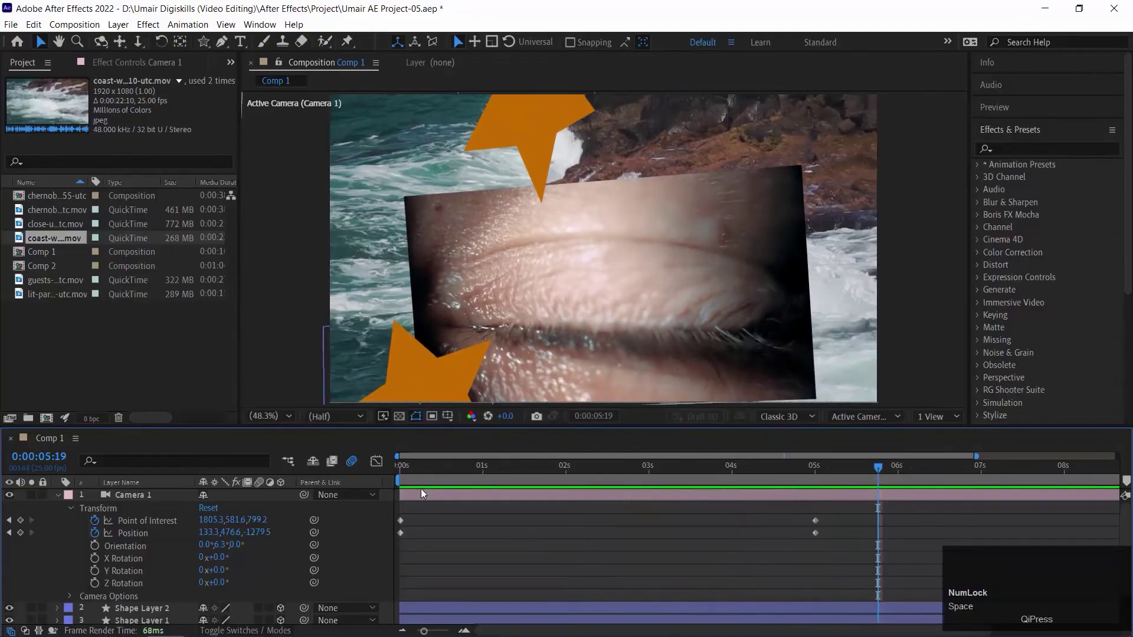
click(401, 466)
key(space)
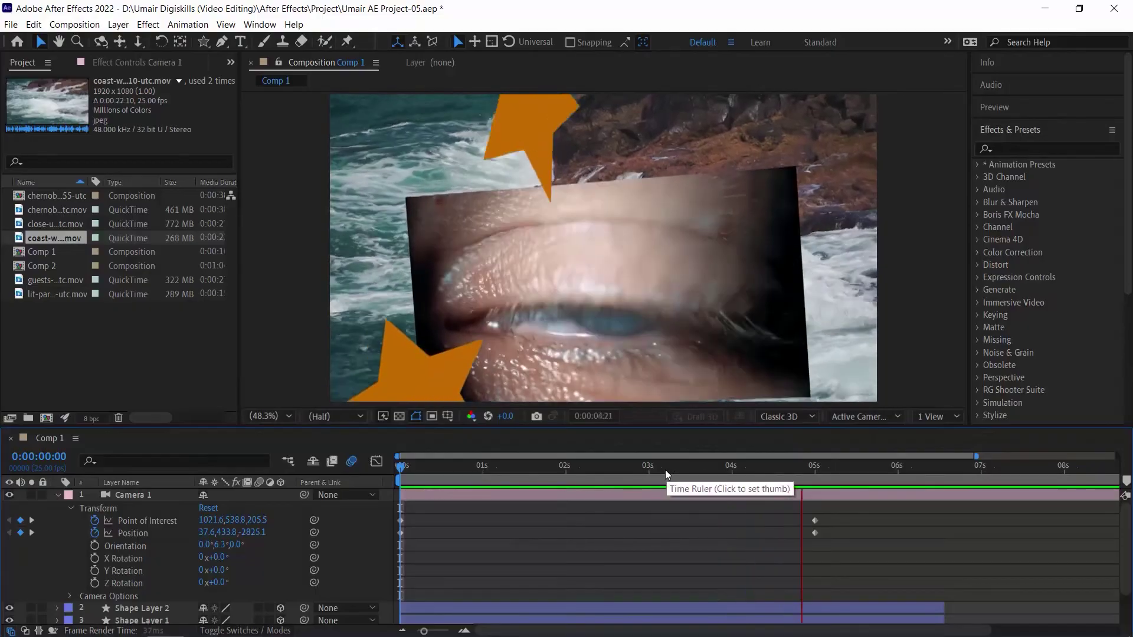
click(685, 477)
key(space)
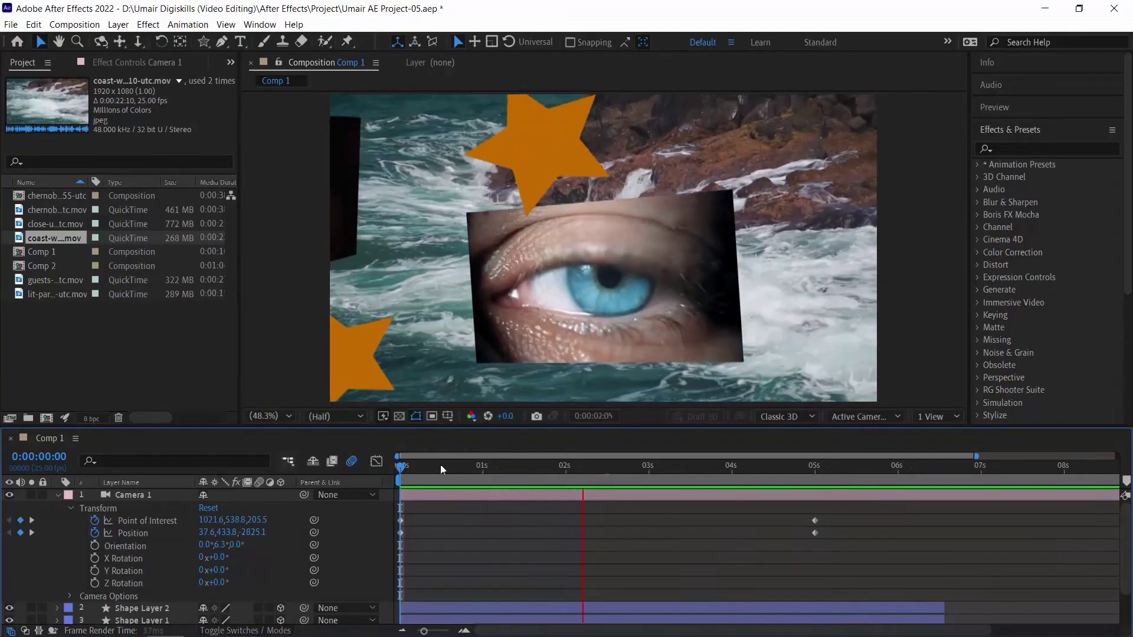
click(611, 467)
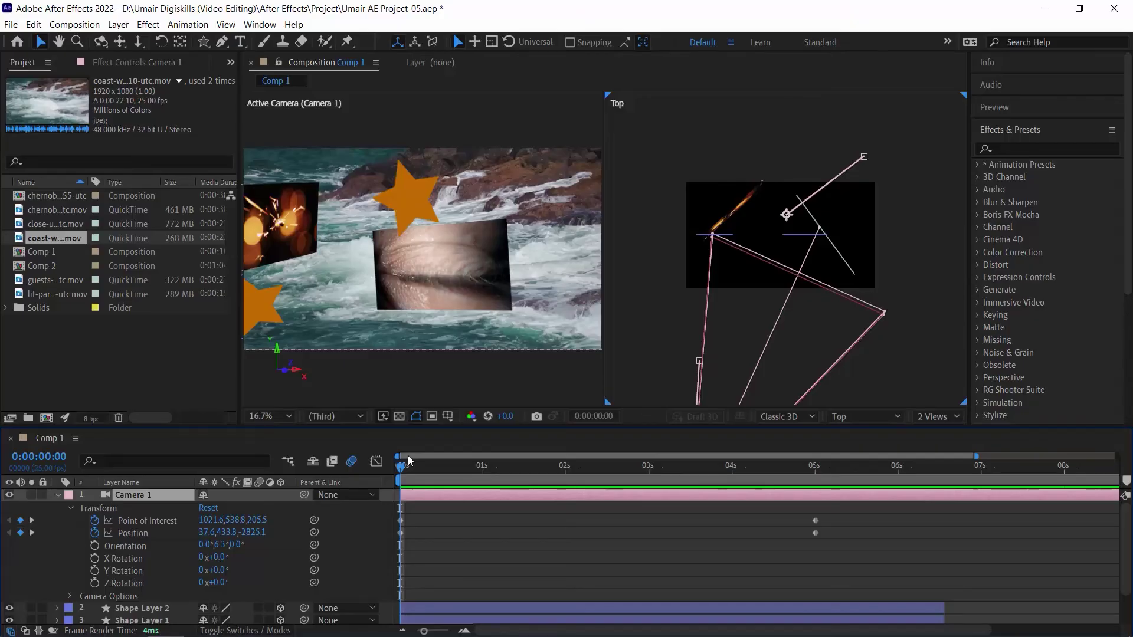
- Add a null object to Comp 1 and move it onto the upper-left corner of the eye clip in the Active Camera view
click(151, 593)
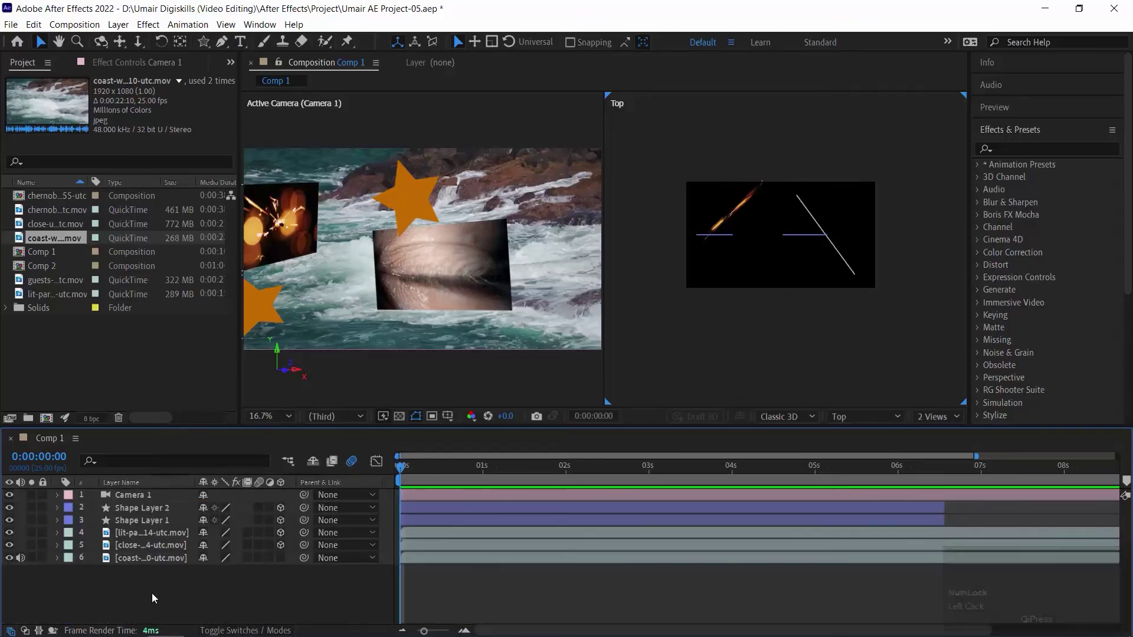
right_click(151, 593)
mouse_move(263, 438)
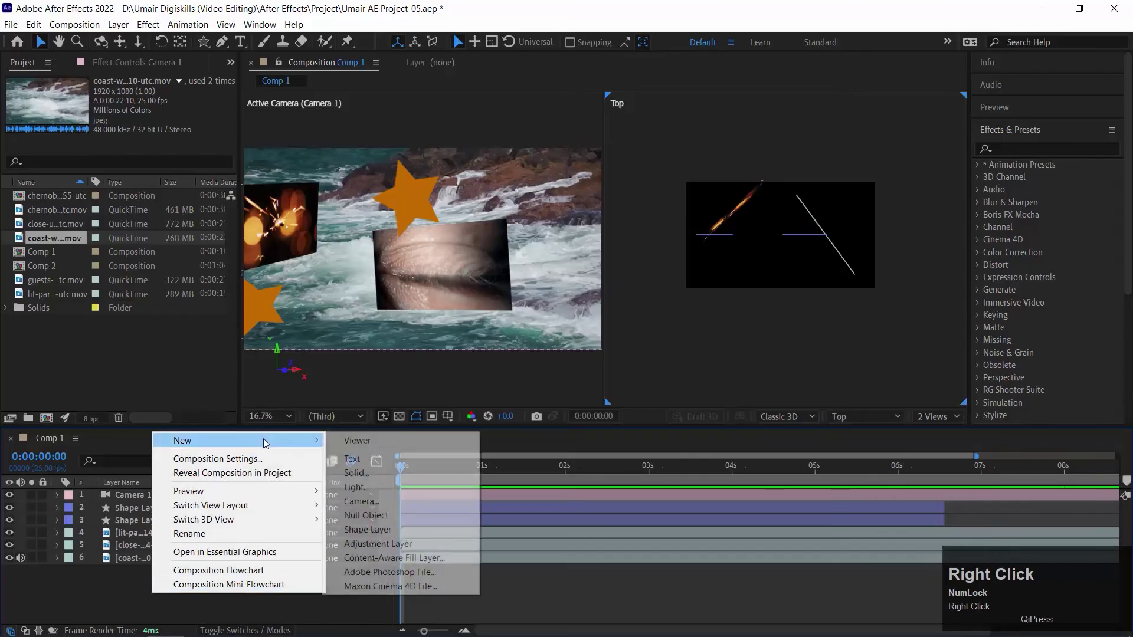
click(390, 517)
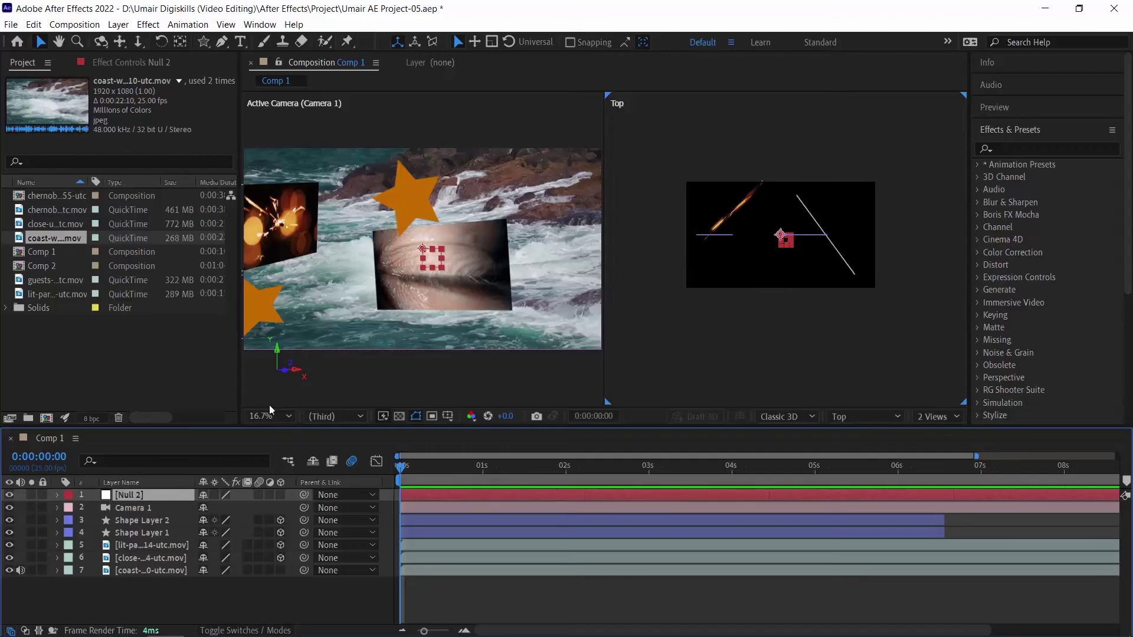
click(139, 579)
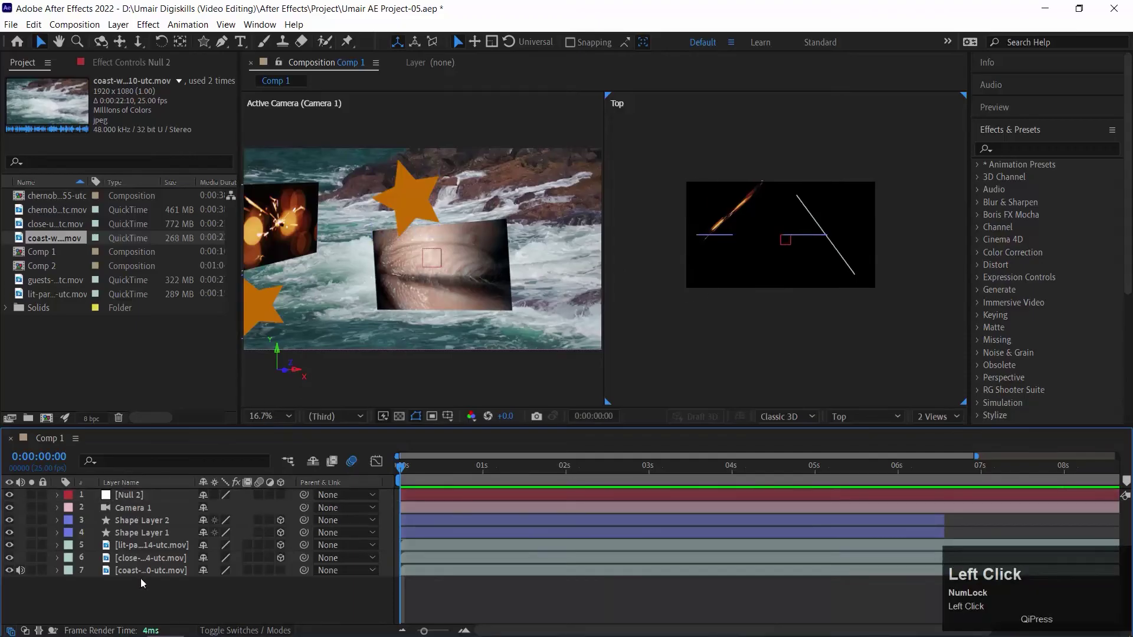
click(139, 497)
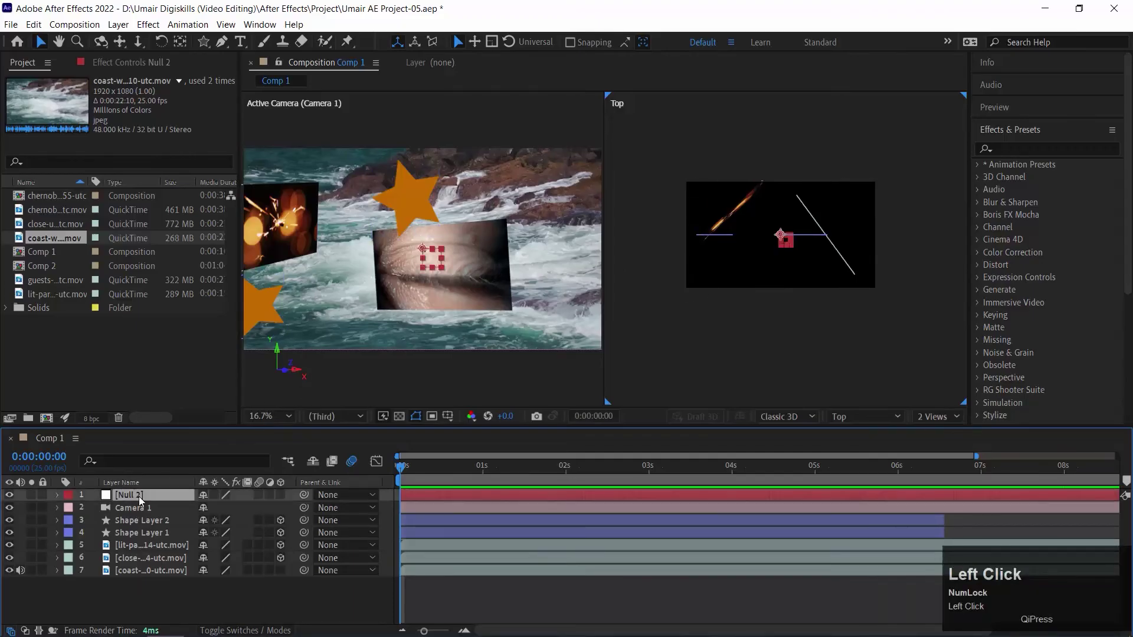
click(432, 257)
drag(432, 257, 416, 231)
key(space)
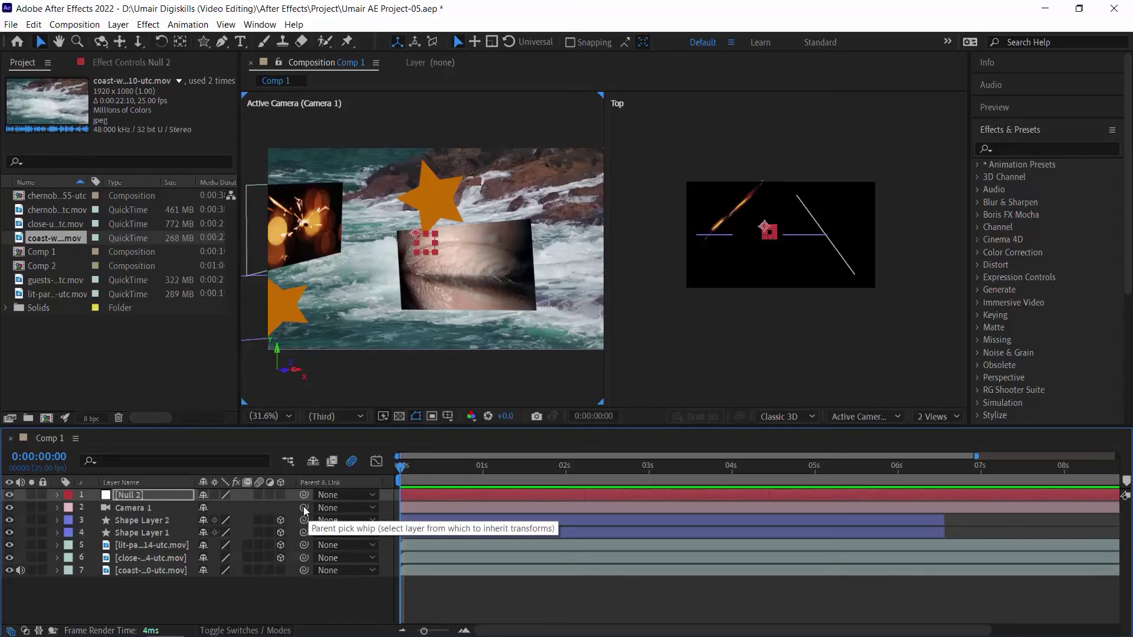
- Parent Camera 1 to Null 2
drag(304, 507, 130, 498)
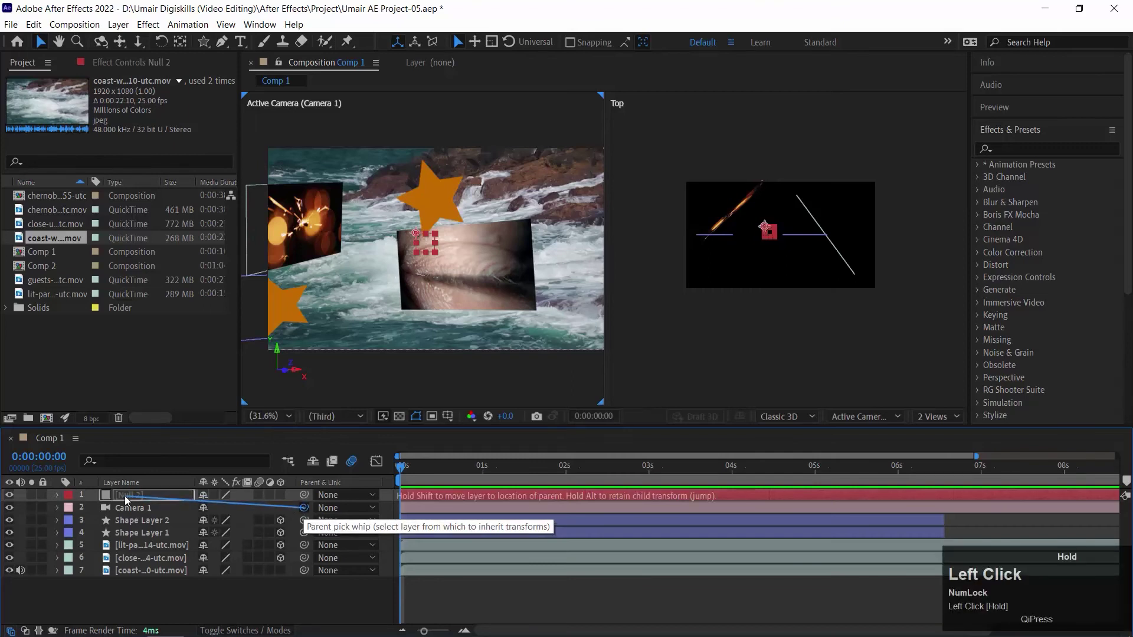
drag(125, 496, 125, 496)
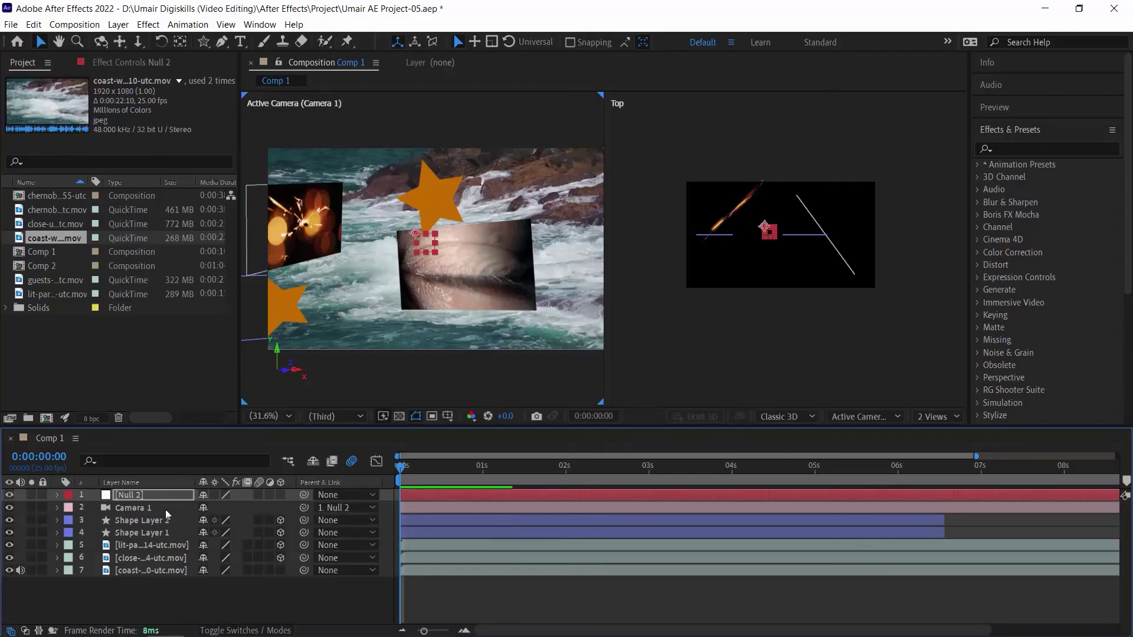
click(132, 507)
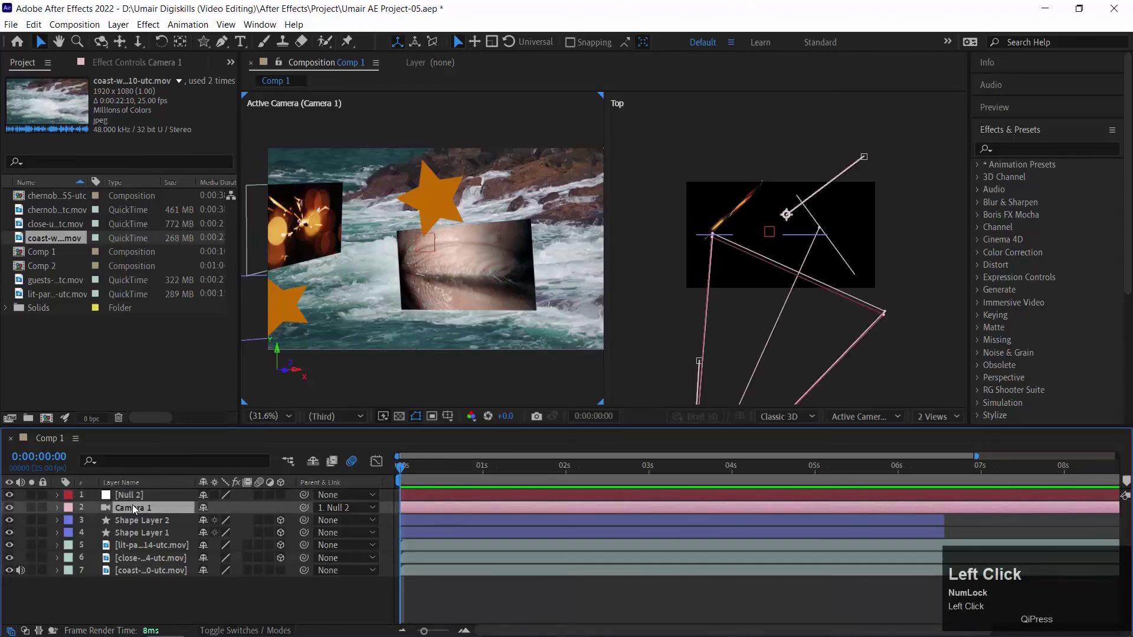
- Shift Null 2 to a Position of about 608.2, 486.6 at 0:00:00:00 so the parented camera moves with it
click(133, 496)
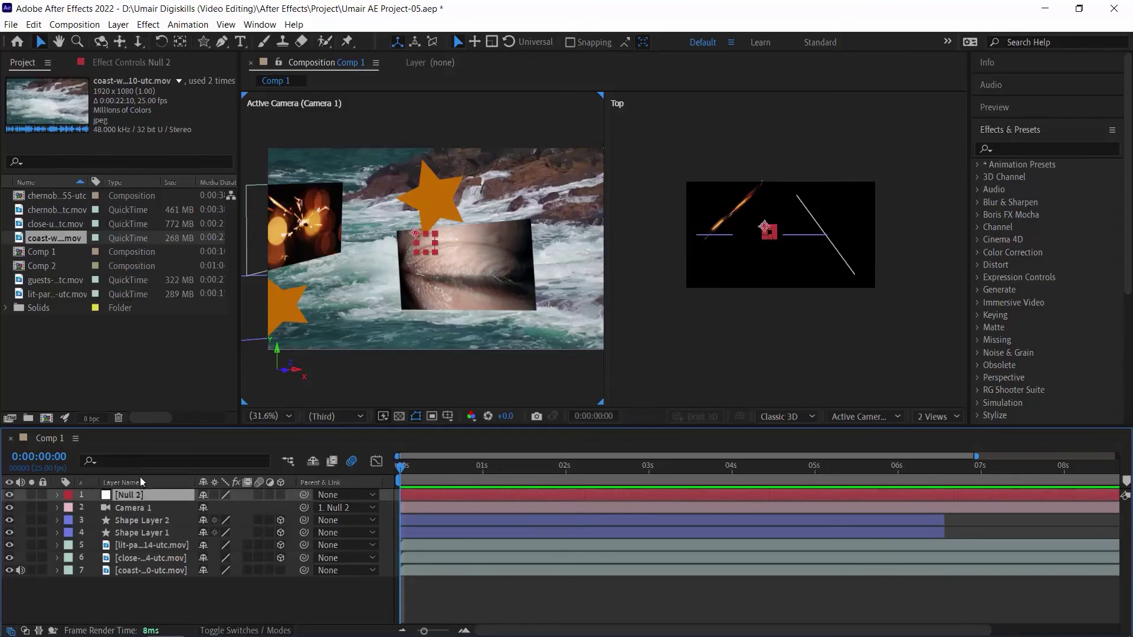
key(p)
drag(210, 509, 274, 508)
click(795, 342)
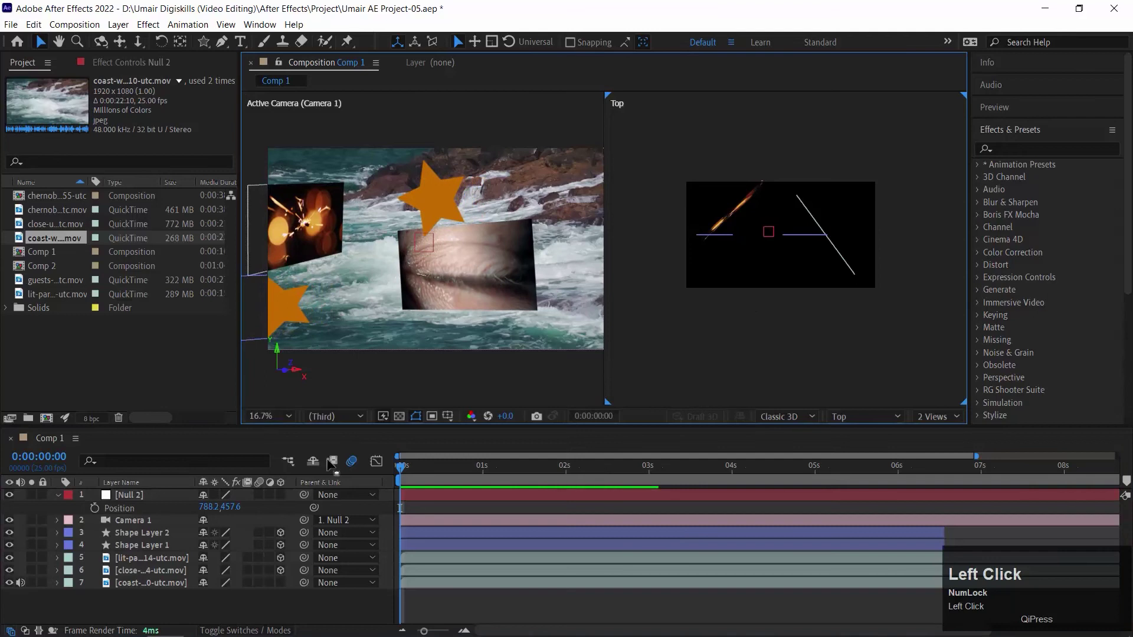
click(135, 519)
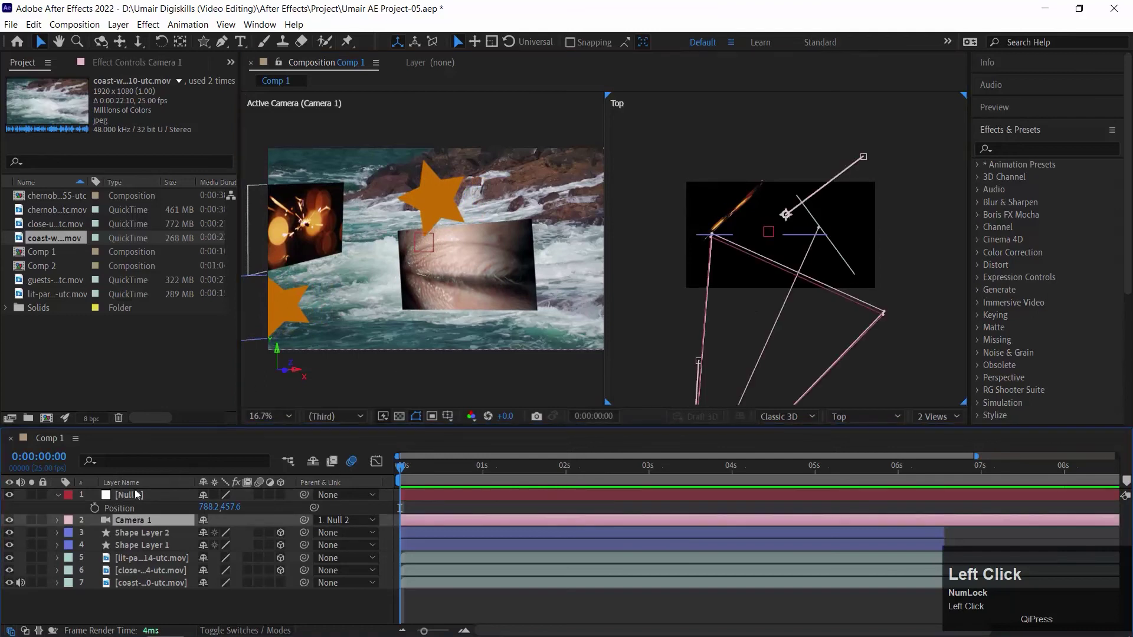
click(127, 495)
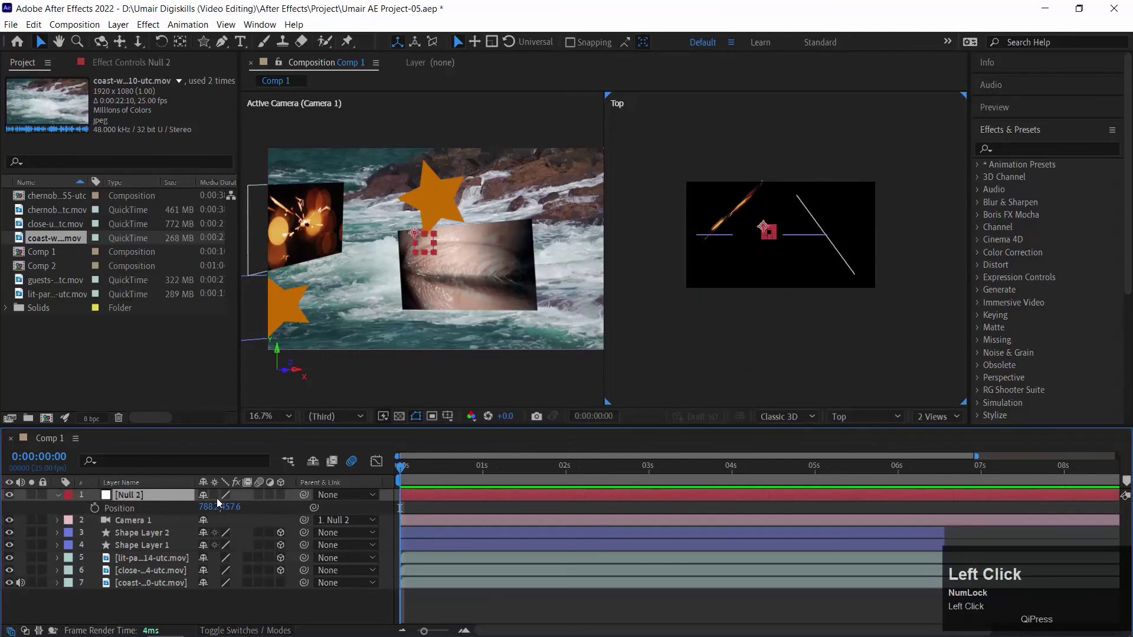
drag(234, 512, 277, 492)
drag(207, 507, 72, 510)
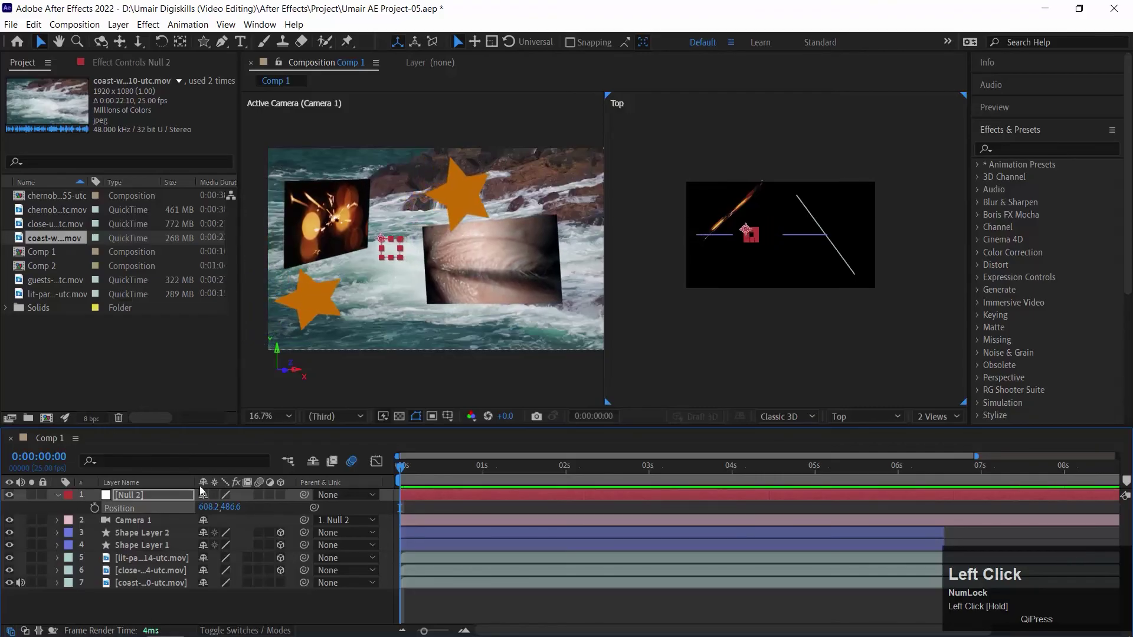
- Add a second null object, place it directly below Camera 1 in the layer stack and make it a 3D layer
right_click(143, 602)
mouse_move(247, 452)
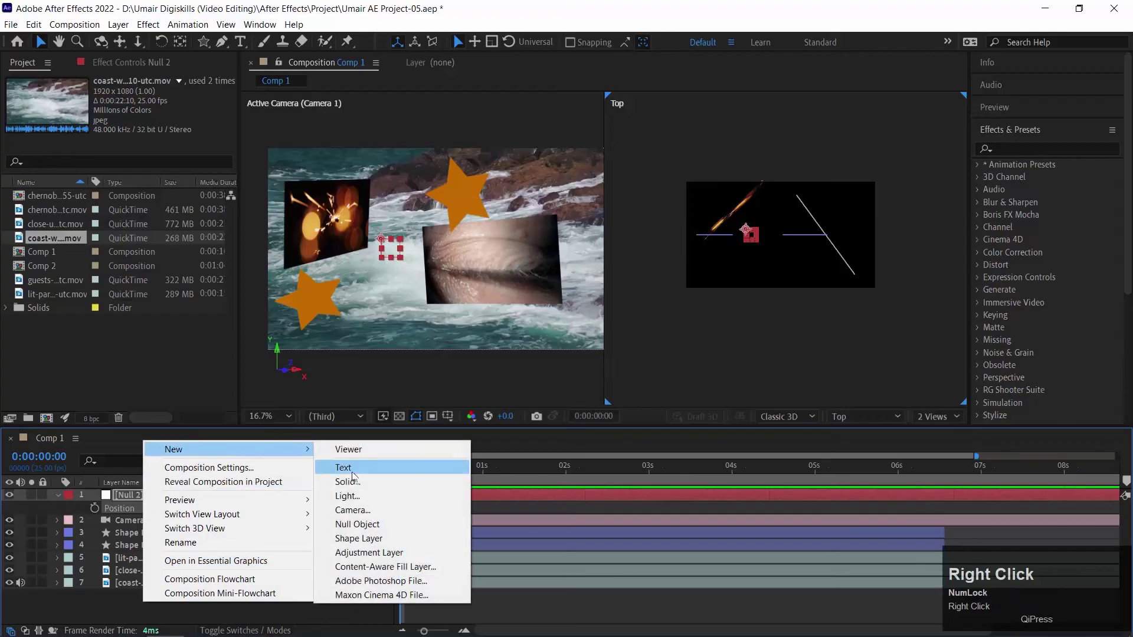
click(357, 524)
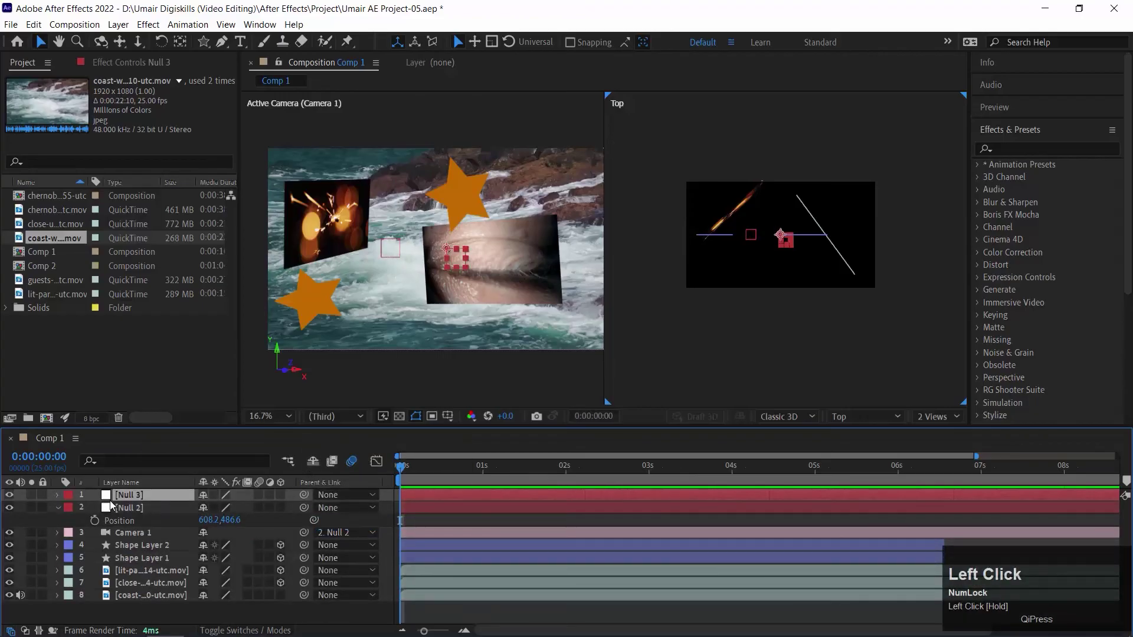
drag(108, 499, 117, 537)
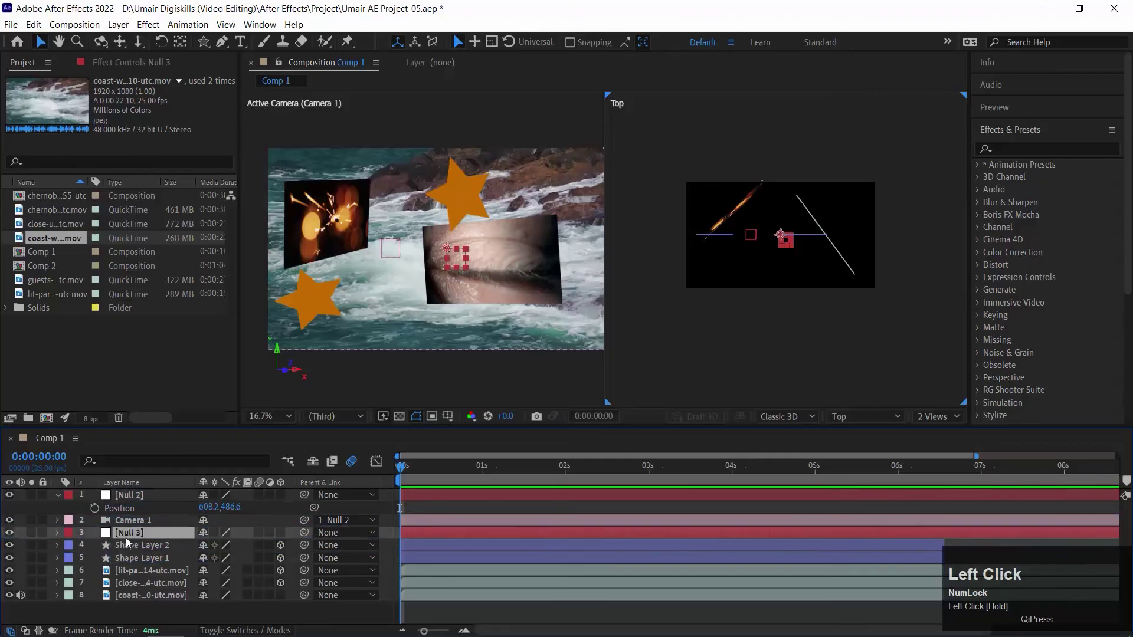
click(282, 533)
- Parent Shape Layer 2, Shape Layer 1 and the lit-pa and close clip layers to Null 3
drag(304, 544, 133, 533)
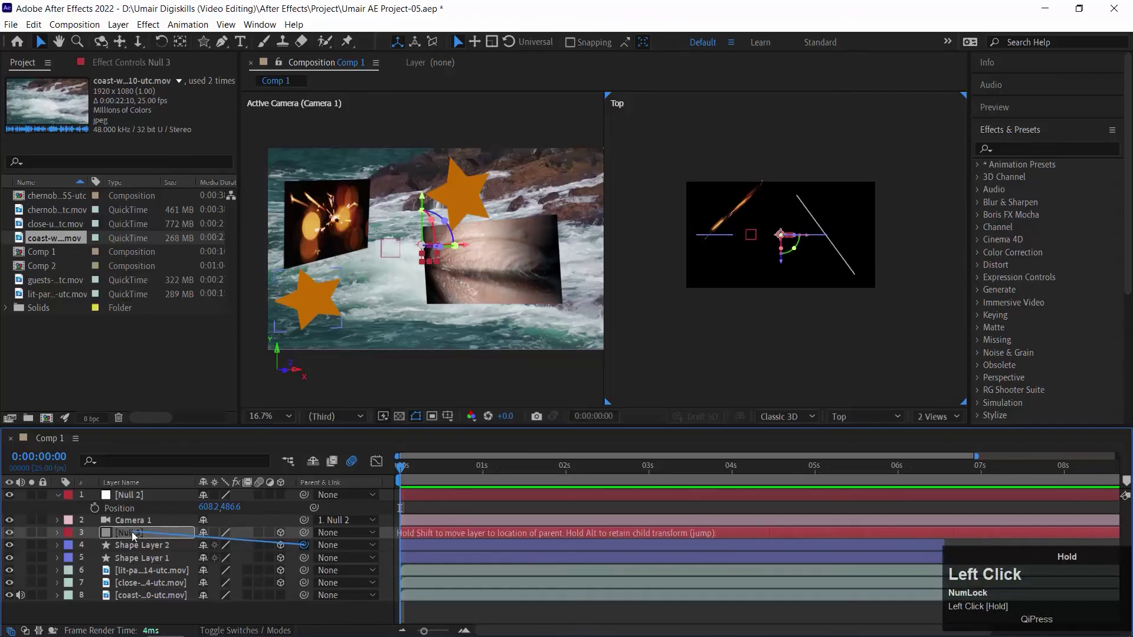
drag(304, 557, 153, 533)
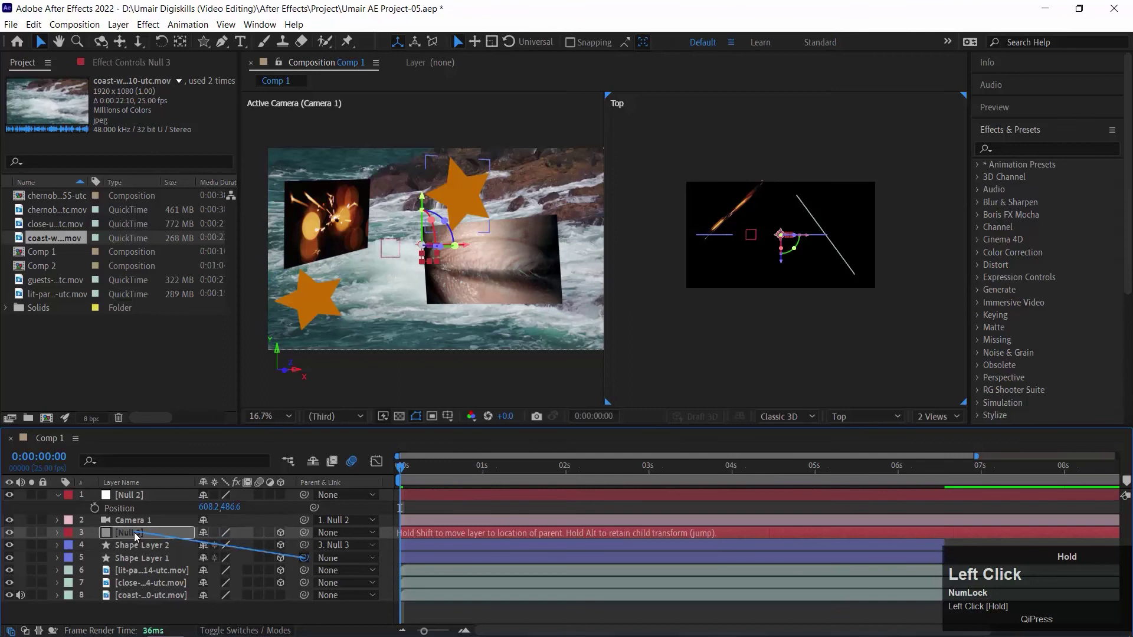
drag(304, 570, 153, 534)
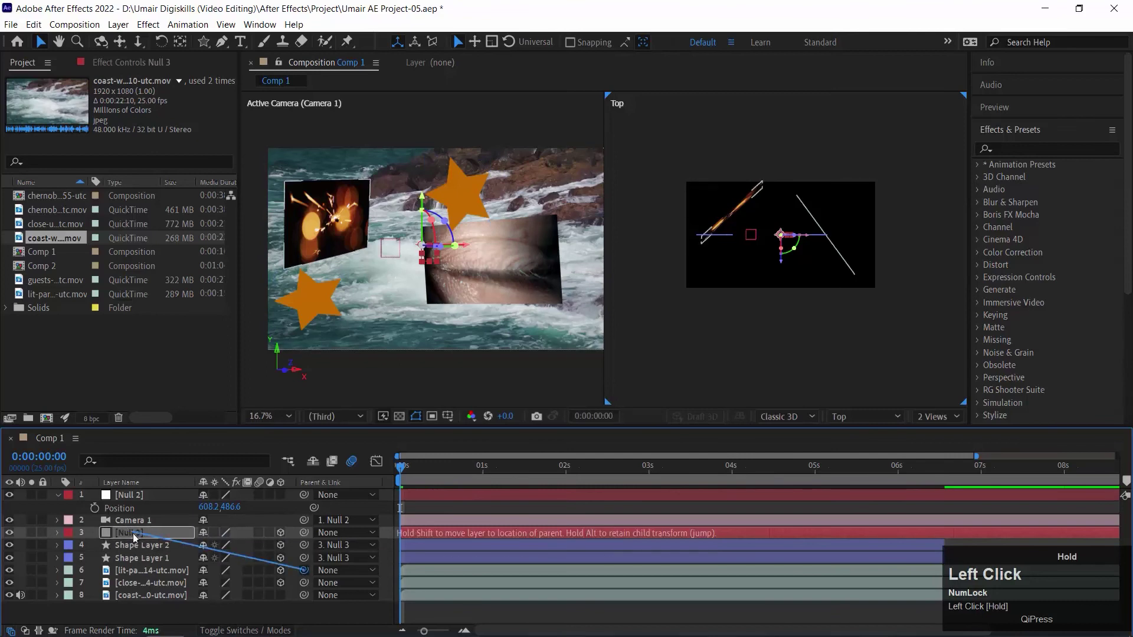
drag(304, 583, 147, 534)
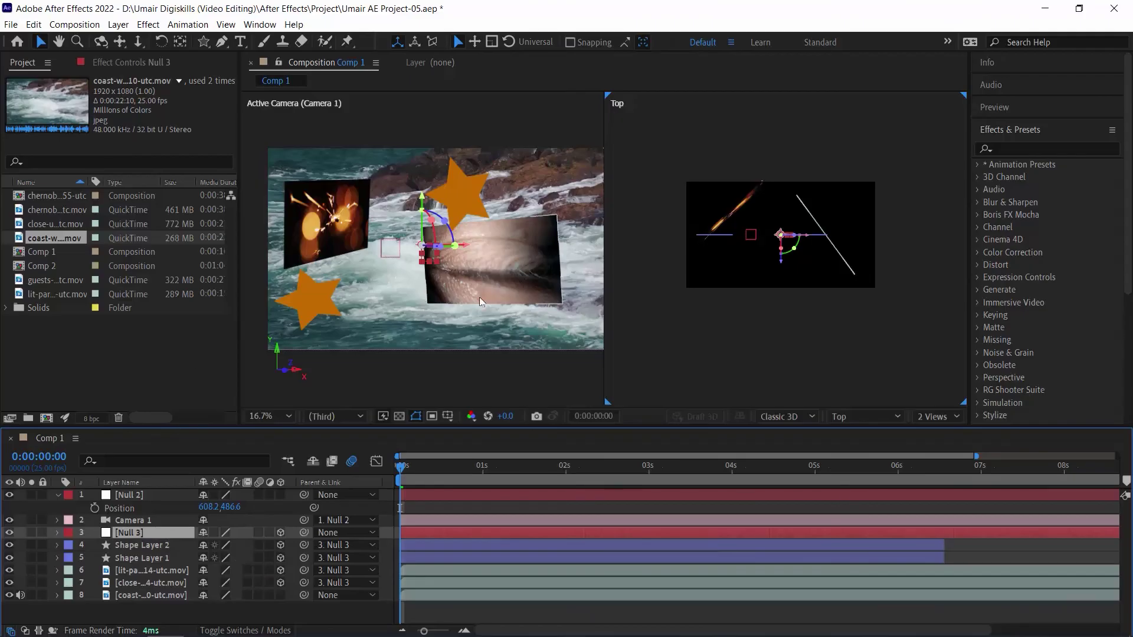
- Try out Null 3's transform properties, undo the trial changes and leave its Orientation at about 9.0°, 0.0°, 0.0°
click(59, 533)
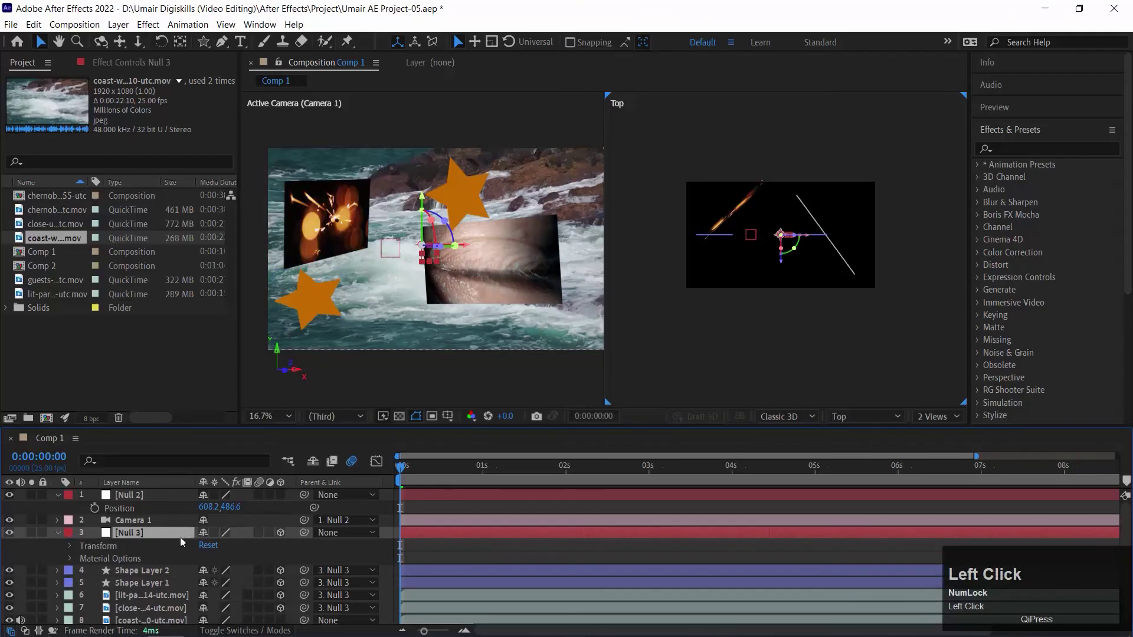
click(69, 546)
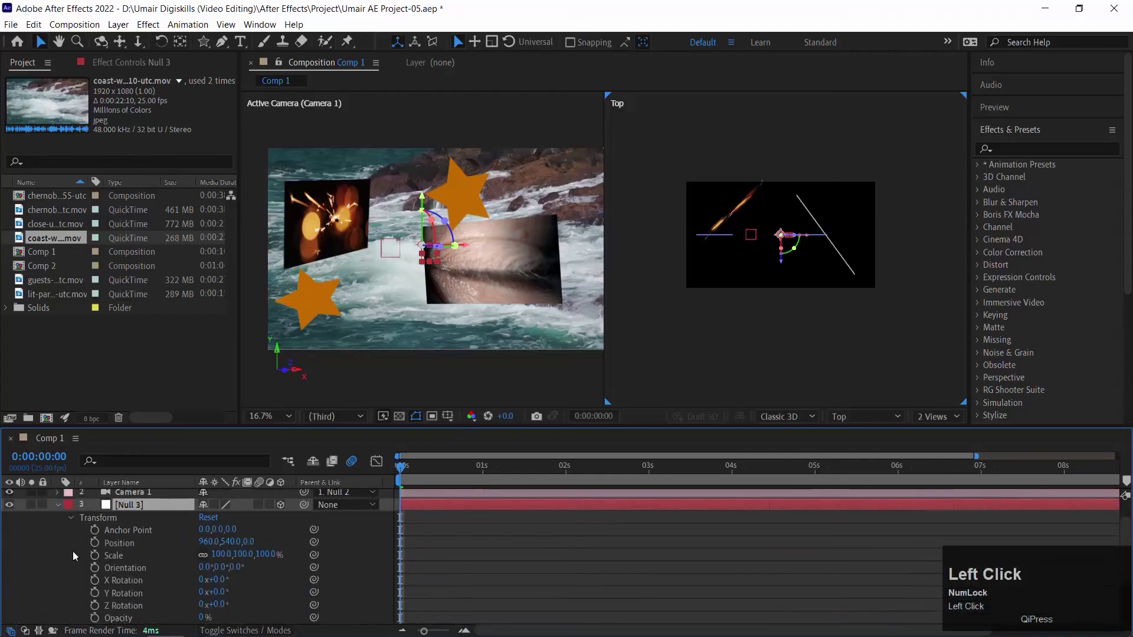
drag(207, 535, 139, 551)
key(ctrl+z)
key(ctrl+z)
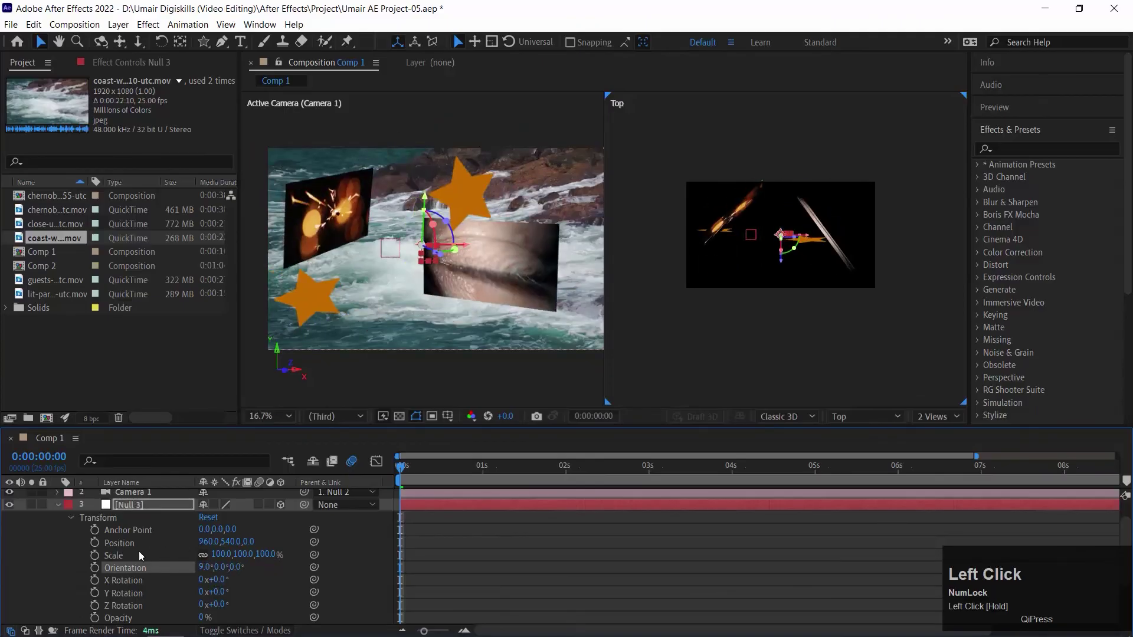
- Start keyframing Null 3's Position, Scale, Orientation and X Rotation at 0:00:00:00
click(94, 555)
click(94, 543)
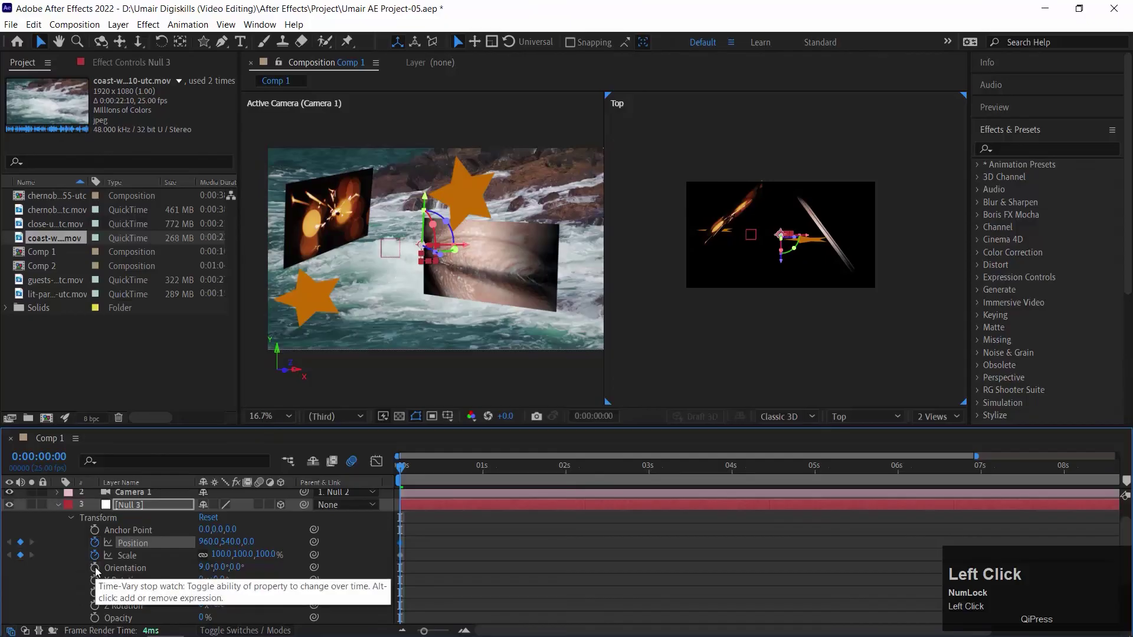
click(94, 567)
click(95, 580)
- At 0:00:04:23, set Null 3's Position to about 1018, 540, 0, Scale to 58%, Orientation to 9°, 0°, 81° and X Rotation to 164°
drag(480, 470, 810, 493)
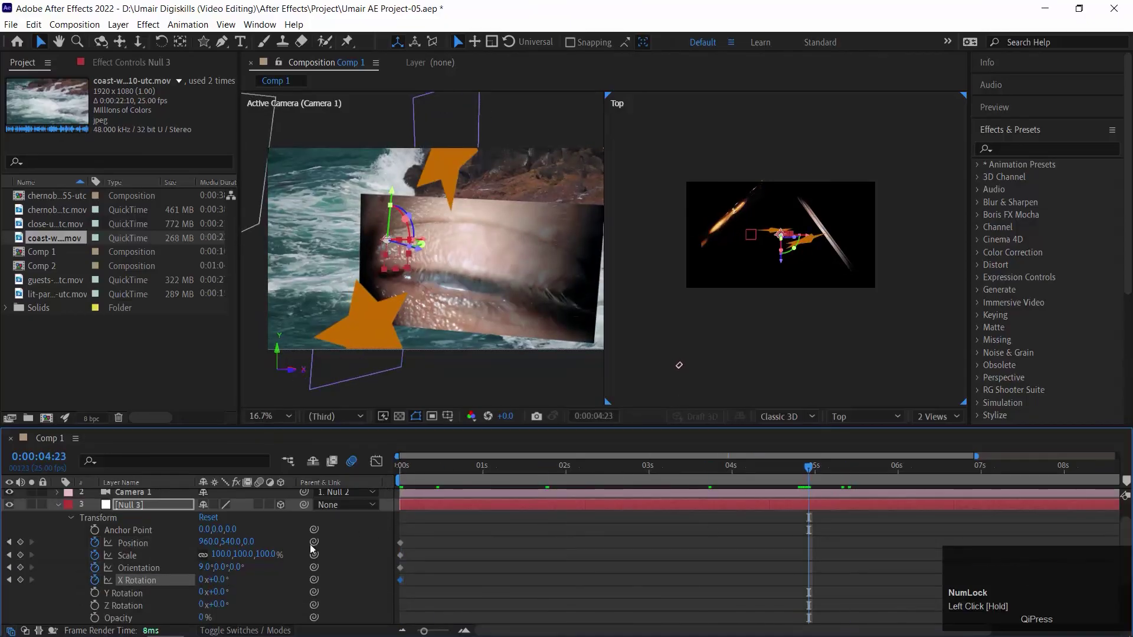
drag(216, 543, 263, 577)
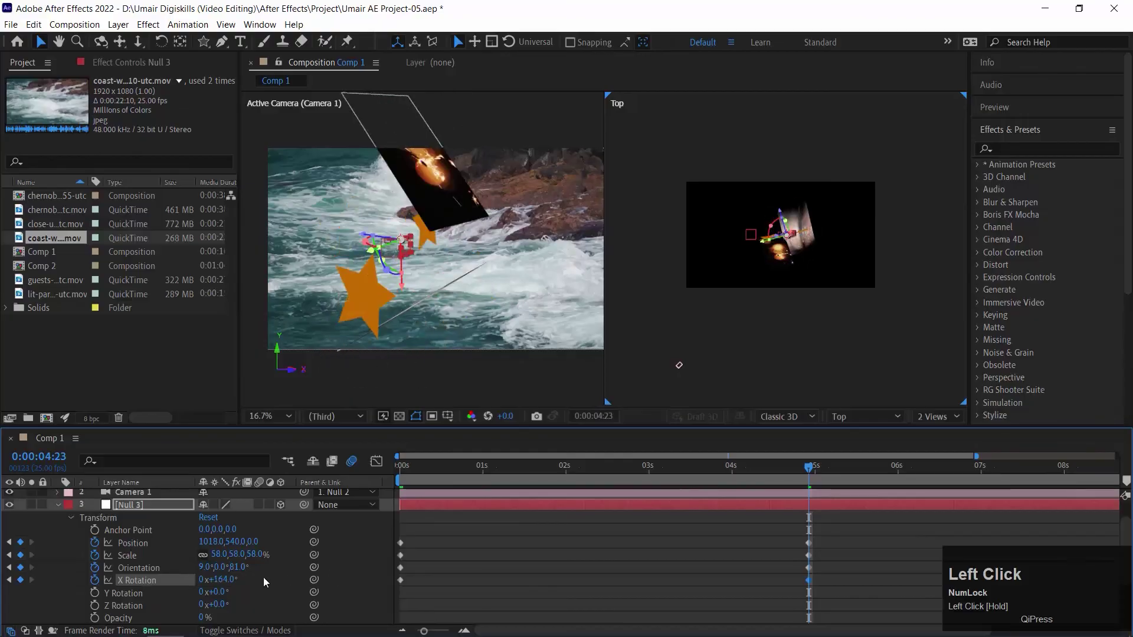
click(62, 505)
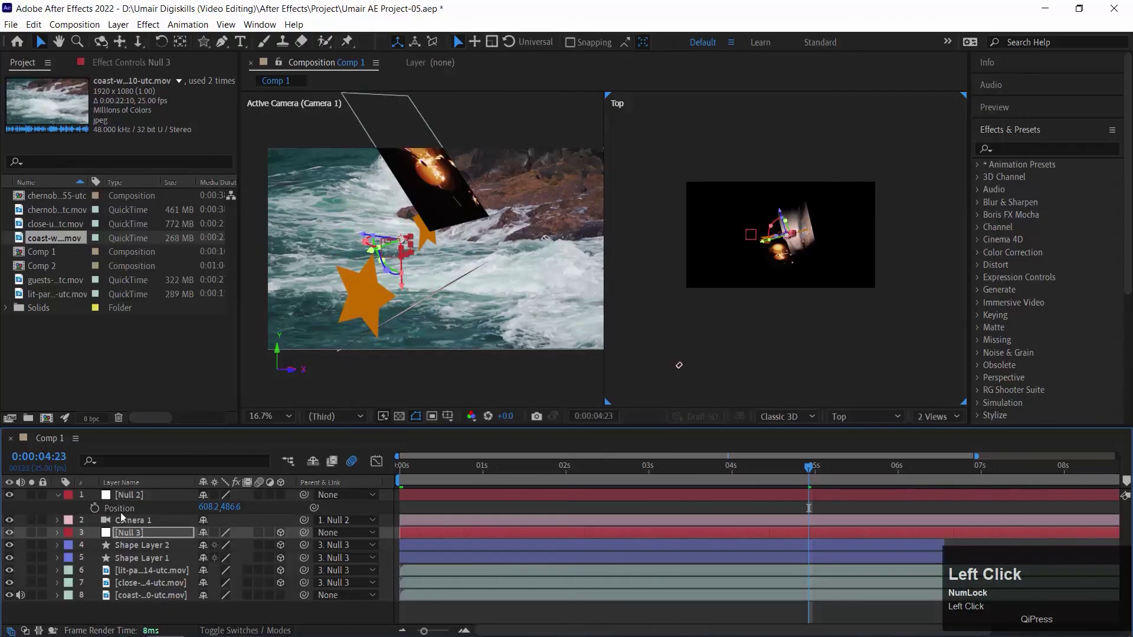
- Scrub and play the composition from 0:00:00:00 to review the combined motion of Camera 1 and the layers parented to Null 3
drag(465, 461, 296, 454)
key(space)
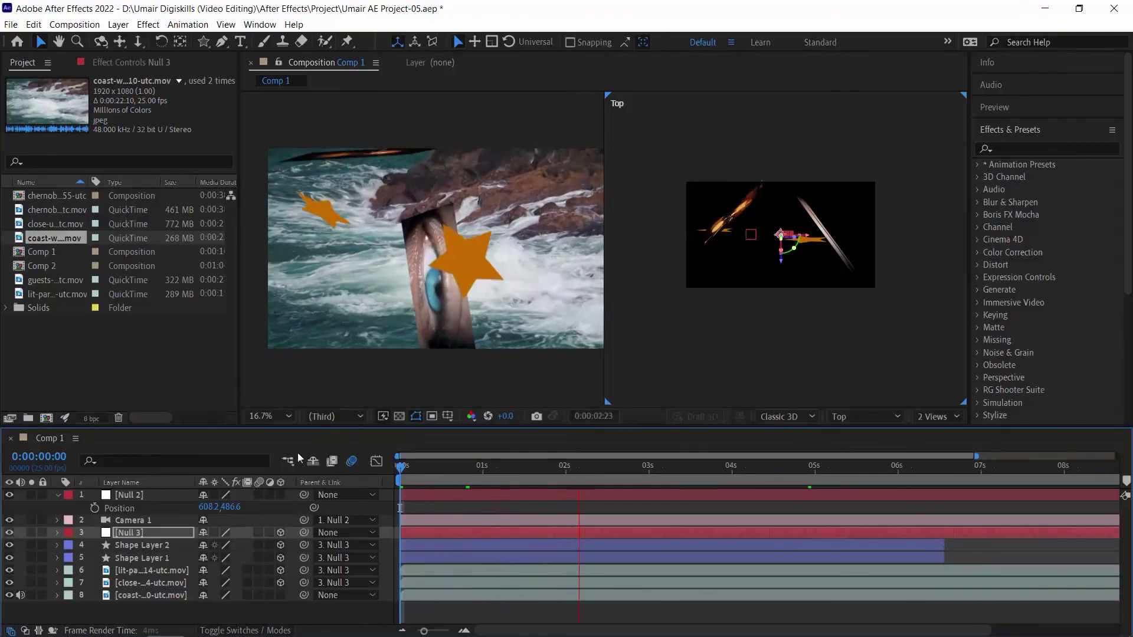
drag(561, 462, 812, 461)
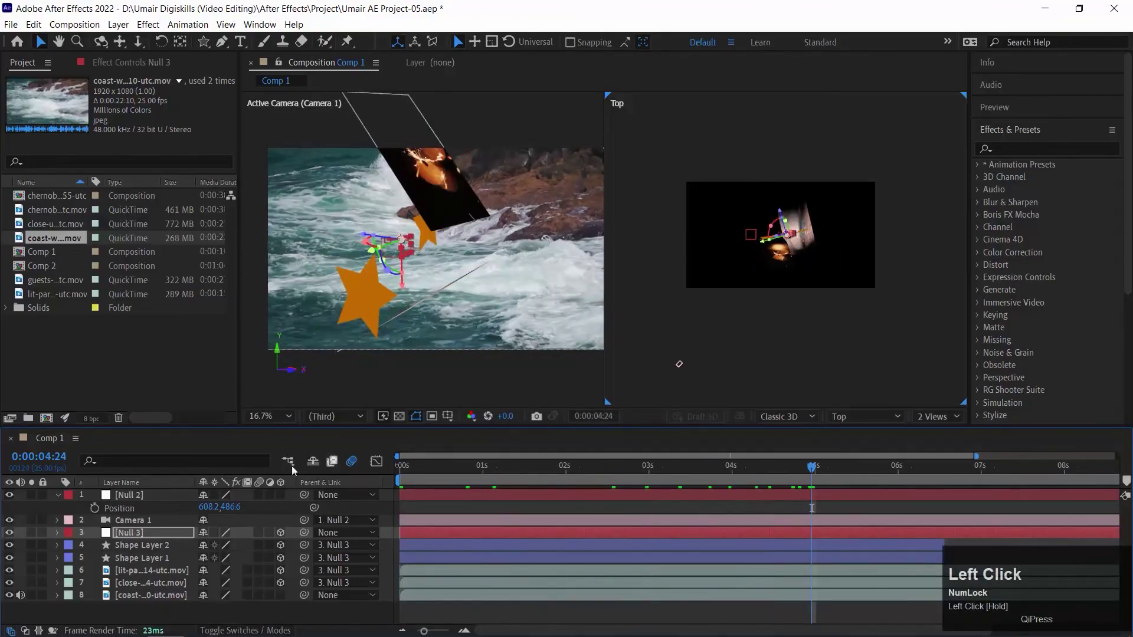
drag(292, 465, 332, 462)
click(432, 517)
drag(401, 466, 756, 480)
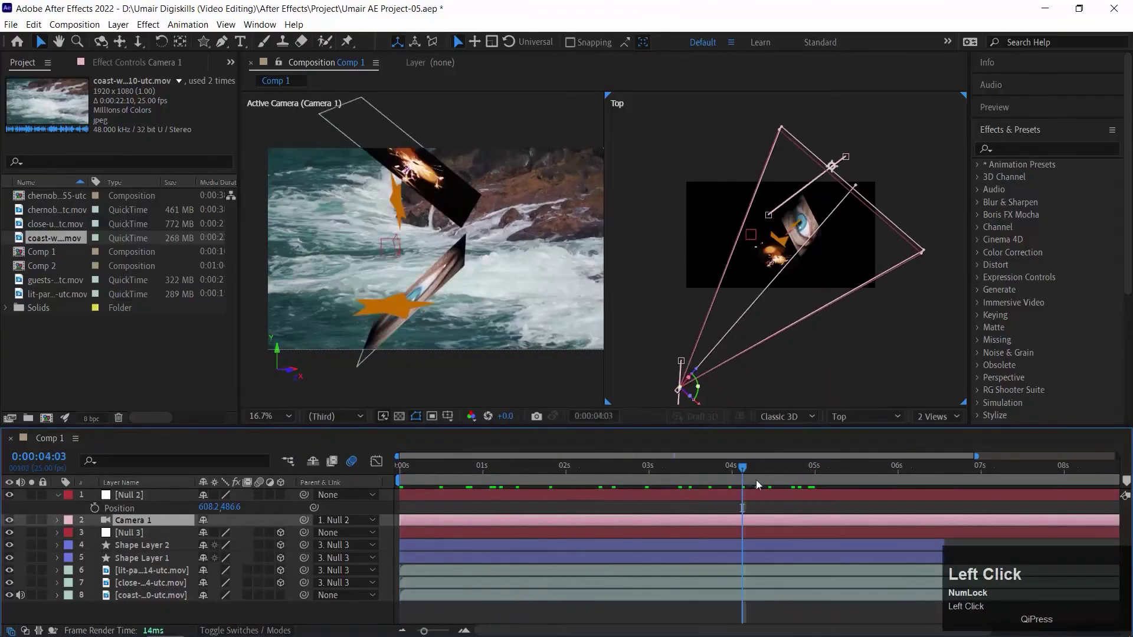
key(space)
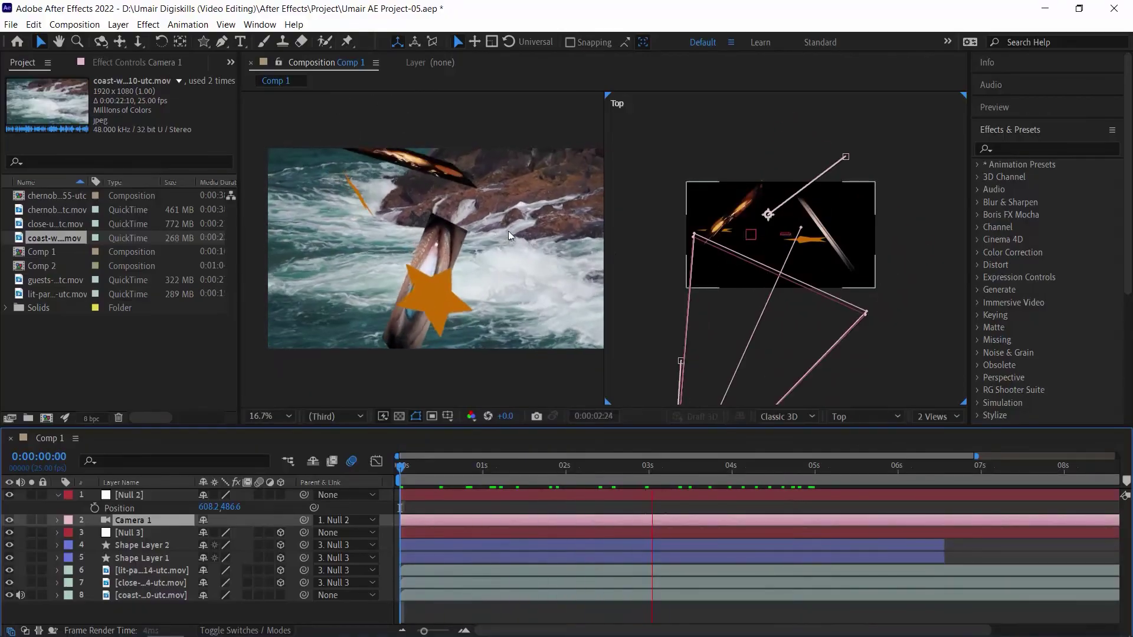
key(space)
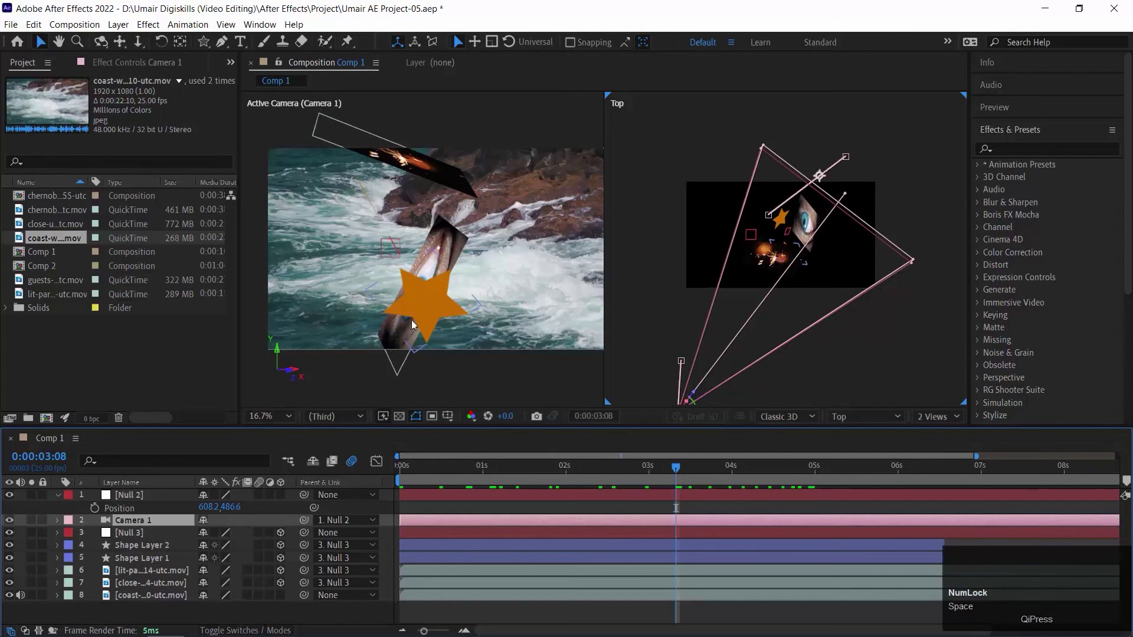
drag(704, 466, 743, 464)
drag(532, 455, 335, 448)
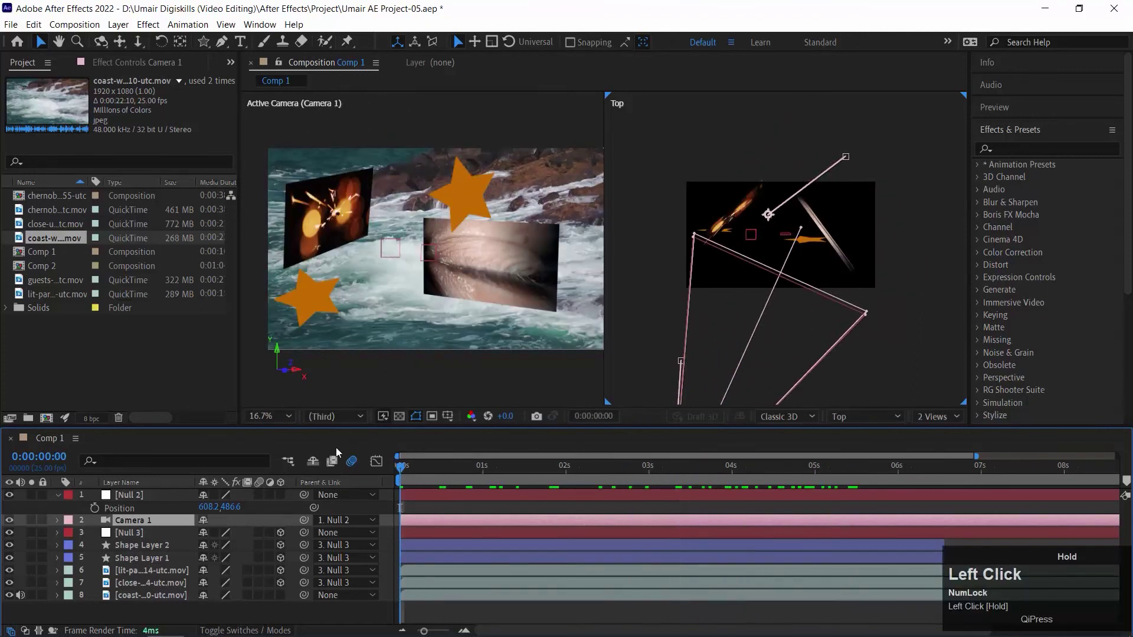